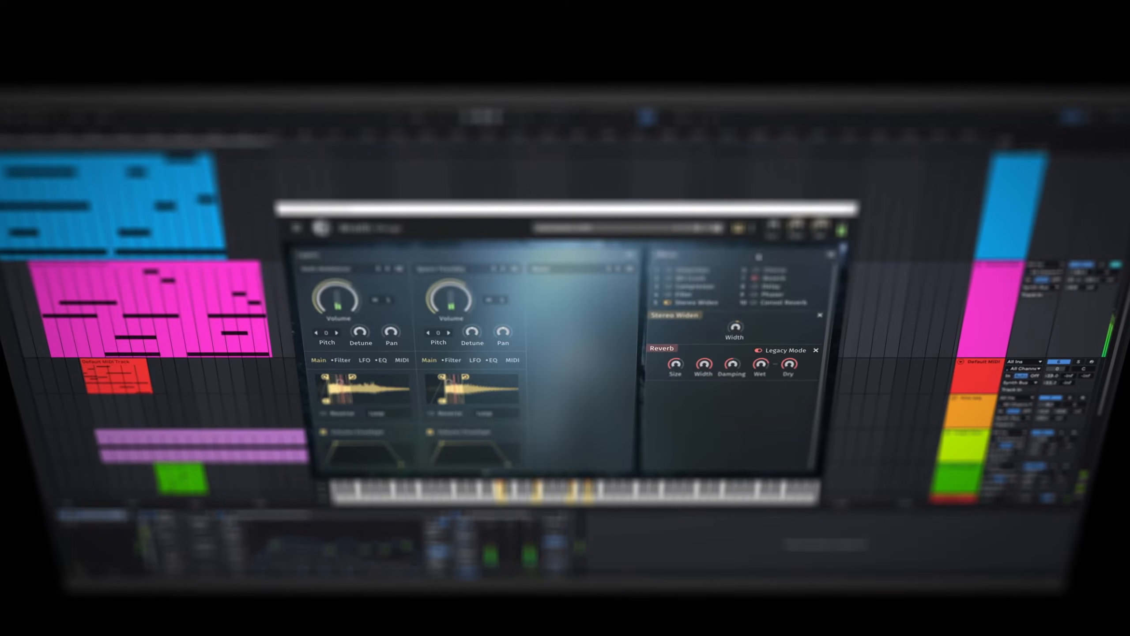
# Step: Load a texture sound into the empty third layer and adjust that layer's volume
pyautogui.click(552, 269)
pyautogui.moveTo(561, 315)
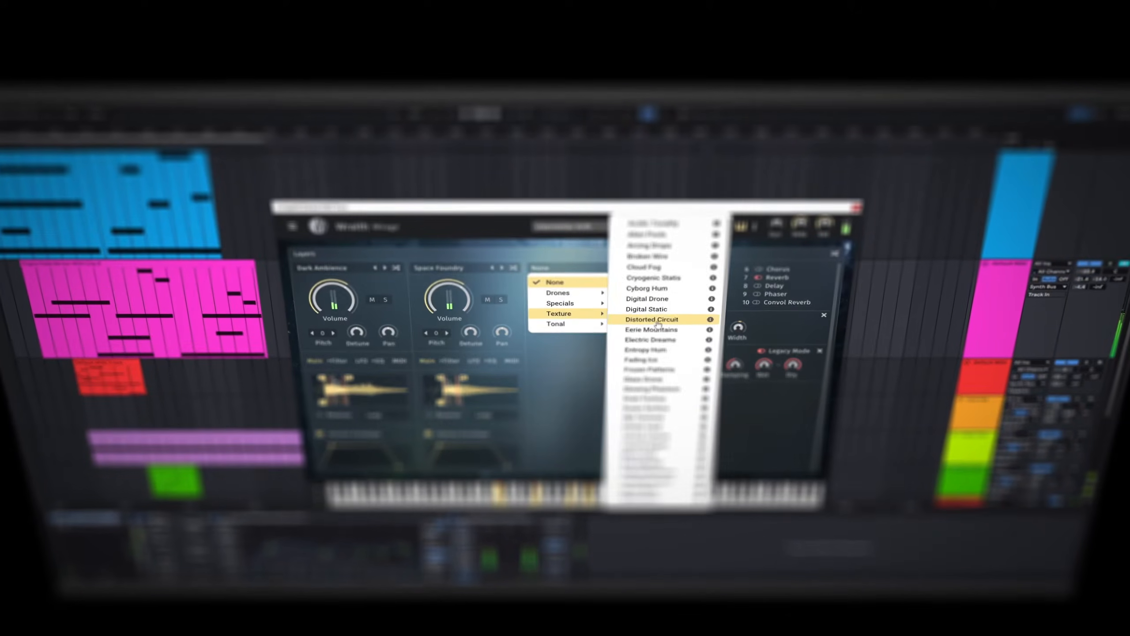
pyautogui.click(654, 328)
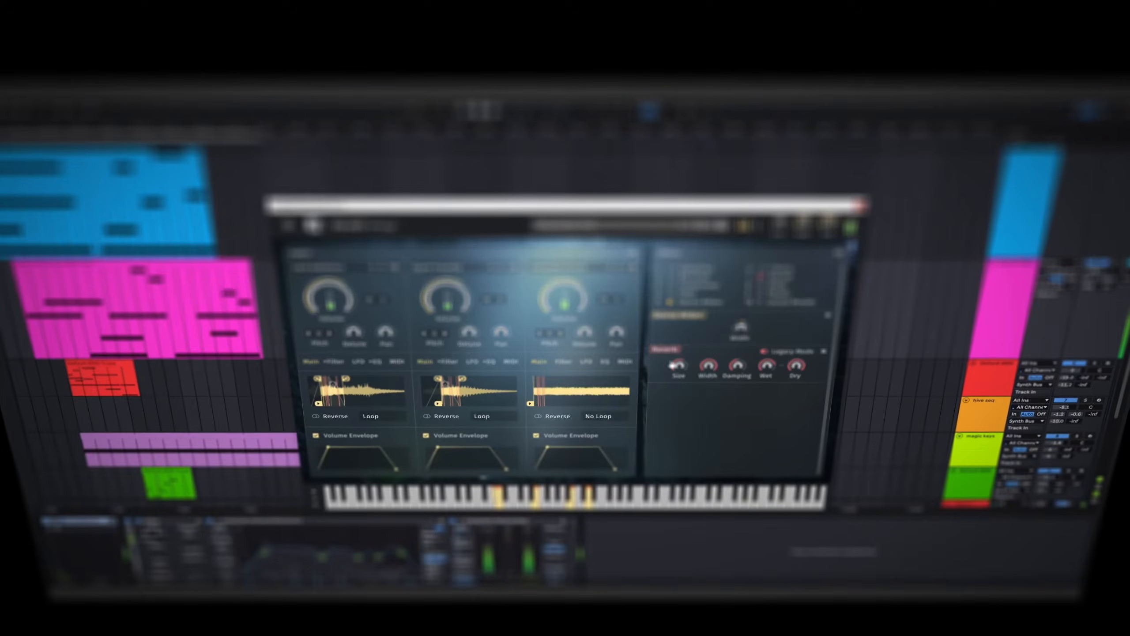
pyautogui.moveTo(568, 300); pyautogui.dragTo(579, 319)
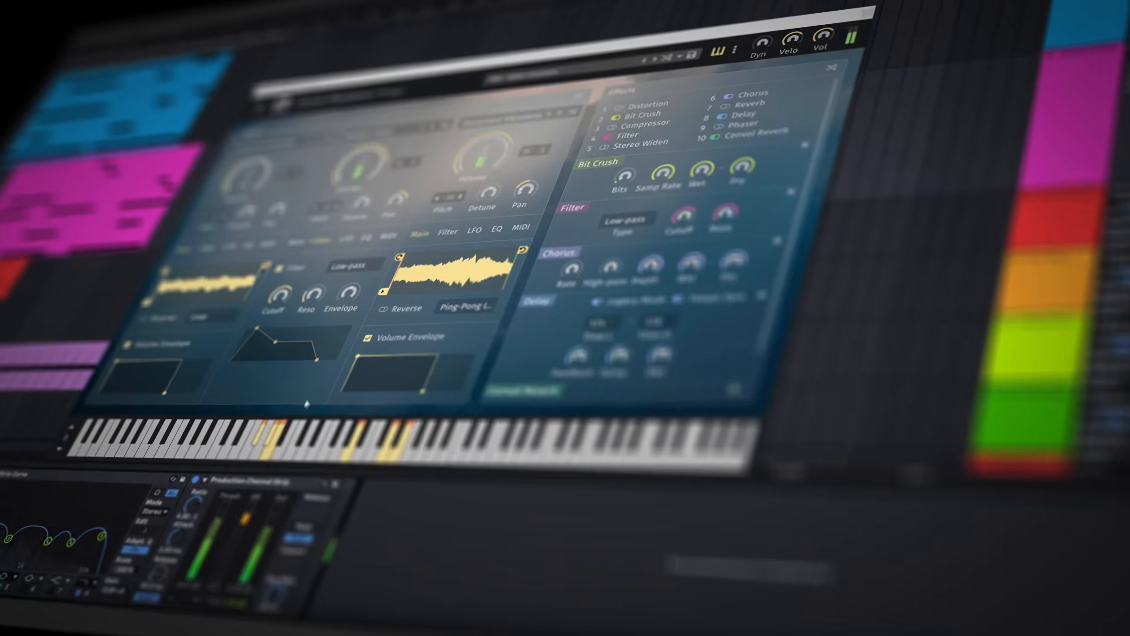
pyautogui.moveTo(303, 345)
pyautogui.mouseDown()
pyautogui.moveTo(288, 330)
pyautogui.moveTo(301, 331)
pyautogui.mouseUp()
pyautogui.moveTo(157, 368); pyautogui.dragTo(160, 366)
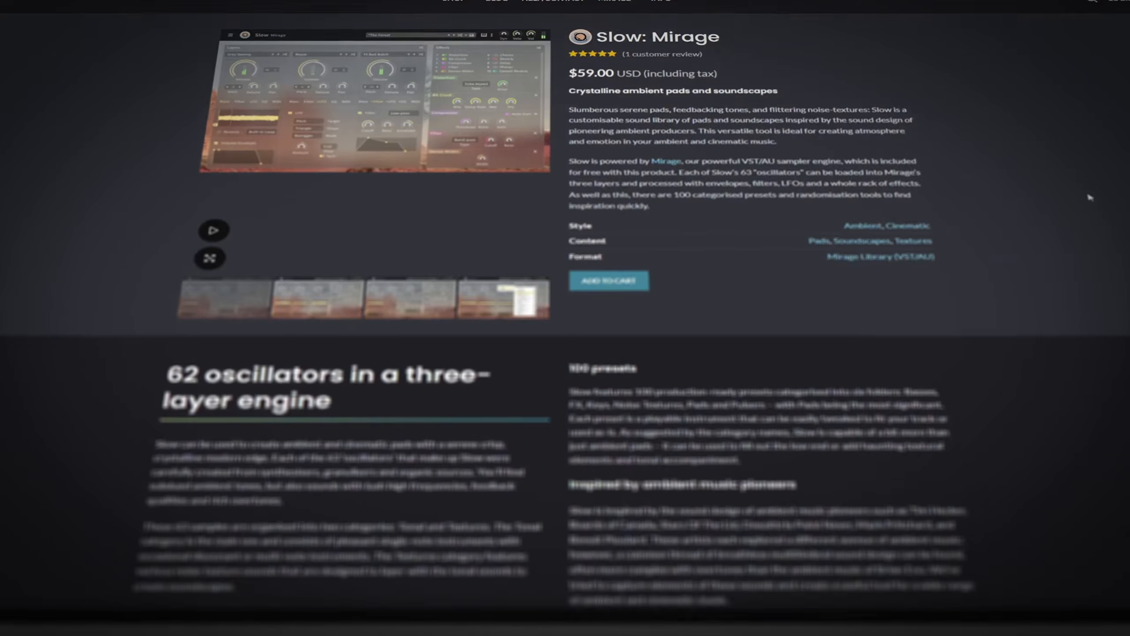
# Step: Examine the Slow: Mirage product page, including its description, overview video and engine features
pyautogui.scroll(-5, 1086, 198)
pyautogui.scroll(-6, 1094, 196)
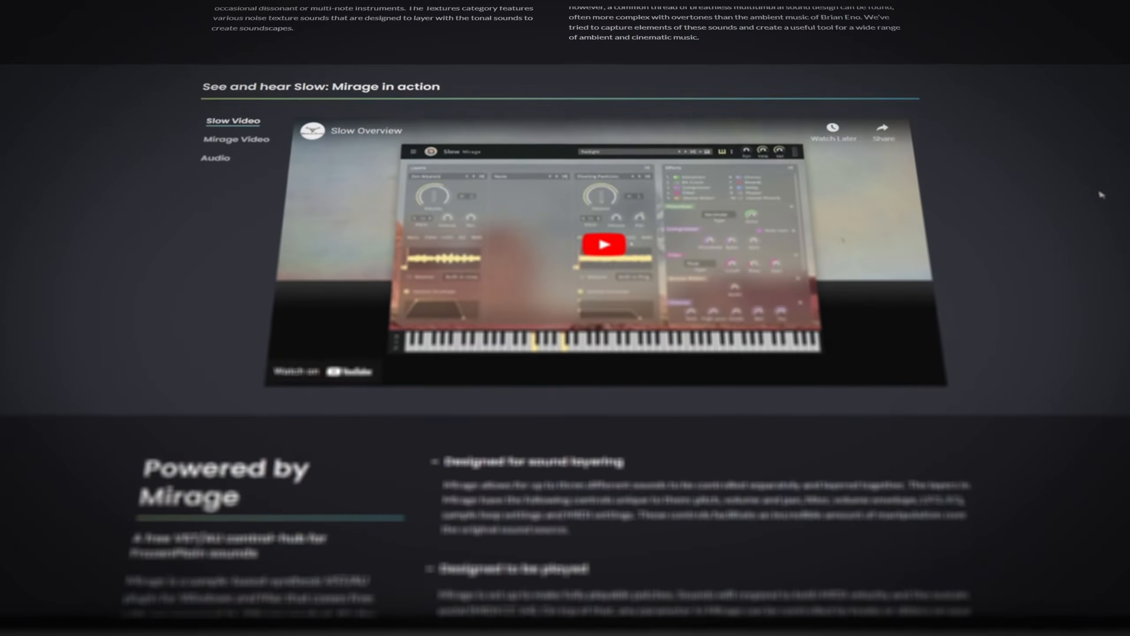
pyautogui.scroll(-10, 1108, 192)
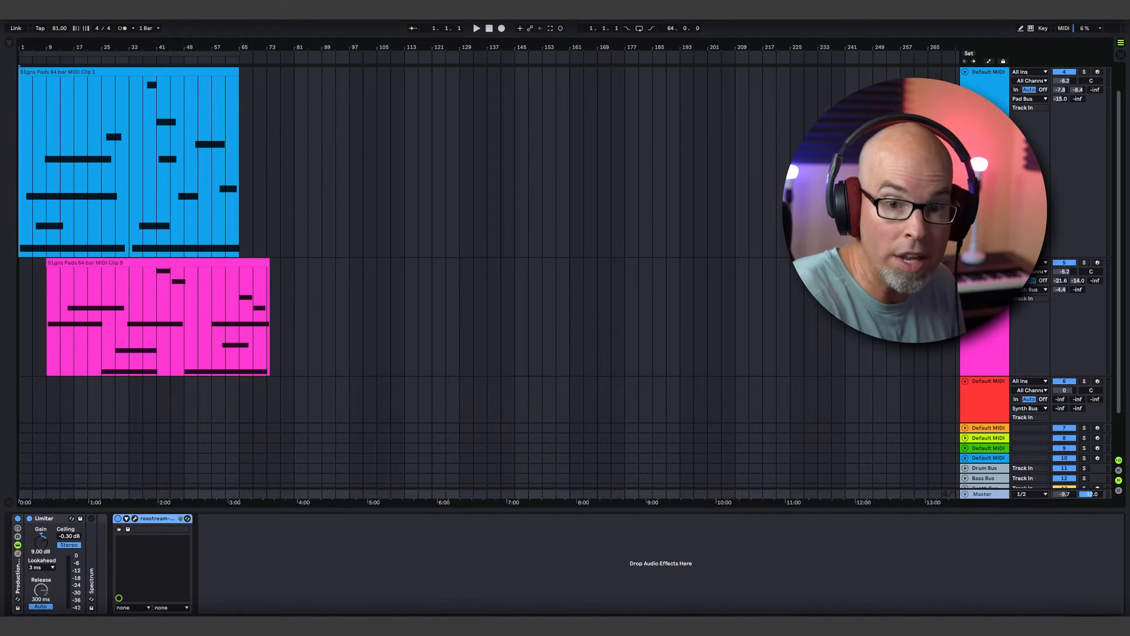
# Step: Select the pink track, close its instrument window and play the arrangement from the start
pyautogui.click(988, 263)
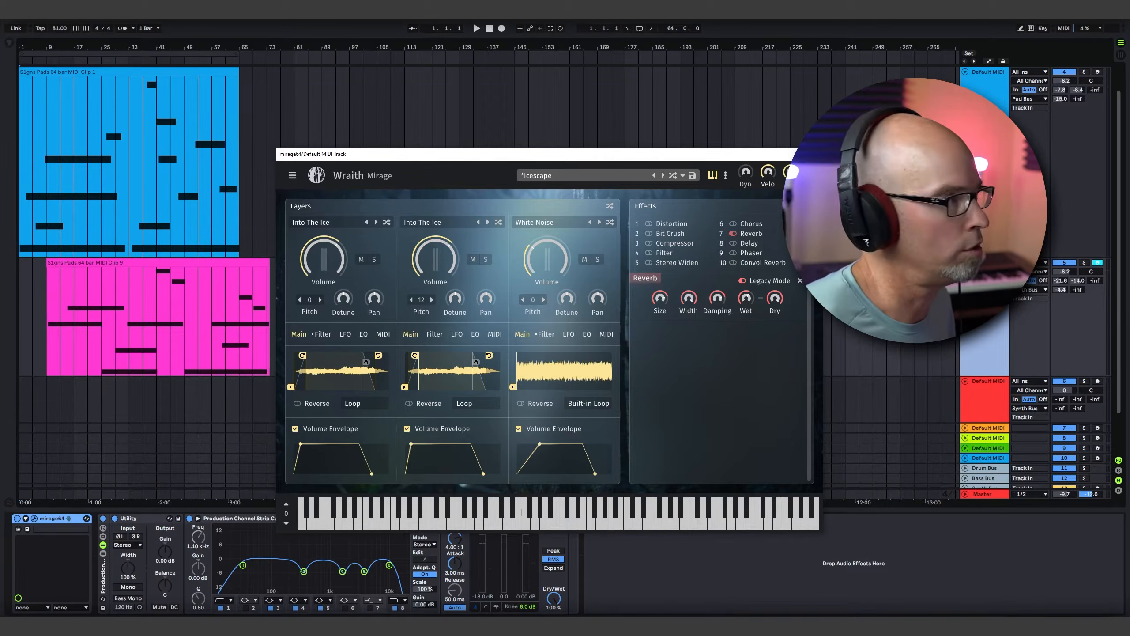
pyautogui.click(813, 154)
pyautogui.click(475, 28)
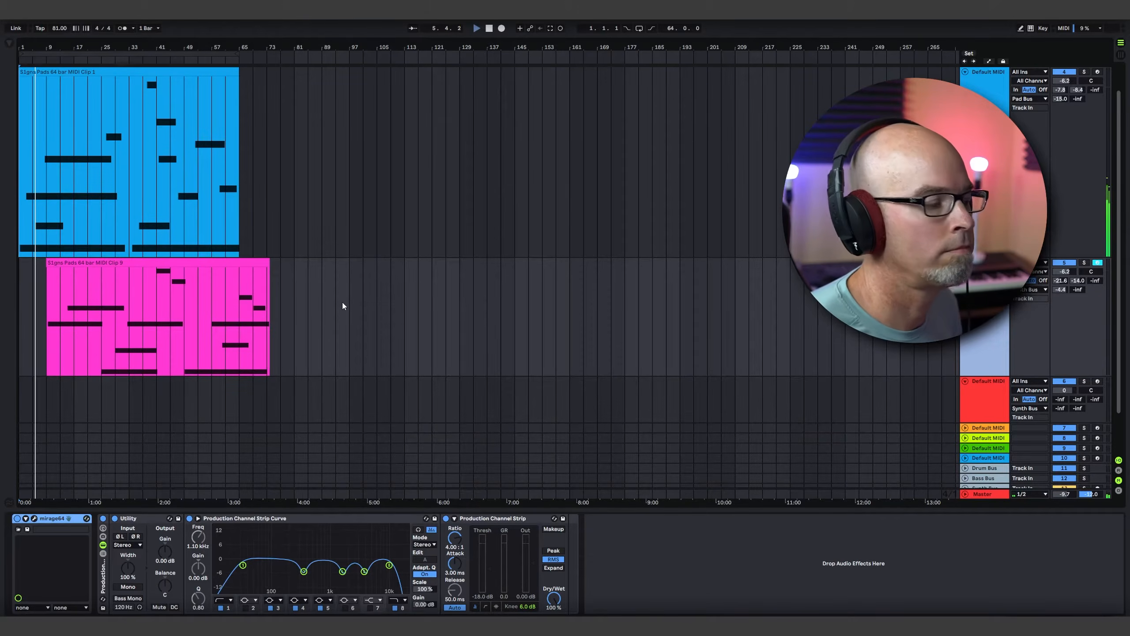
# Step: Inspect the first layer's filter settings in the pink track's Wraith instrument during playback, and close the instrument window
pyautogui.click(34, 519)
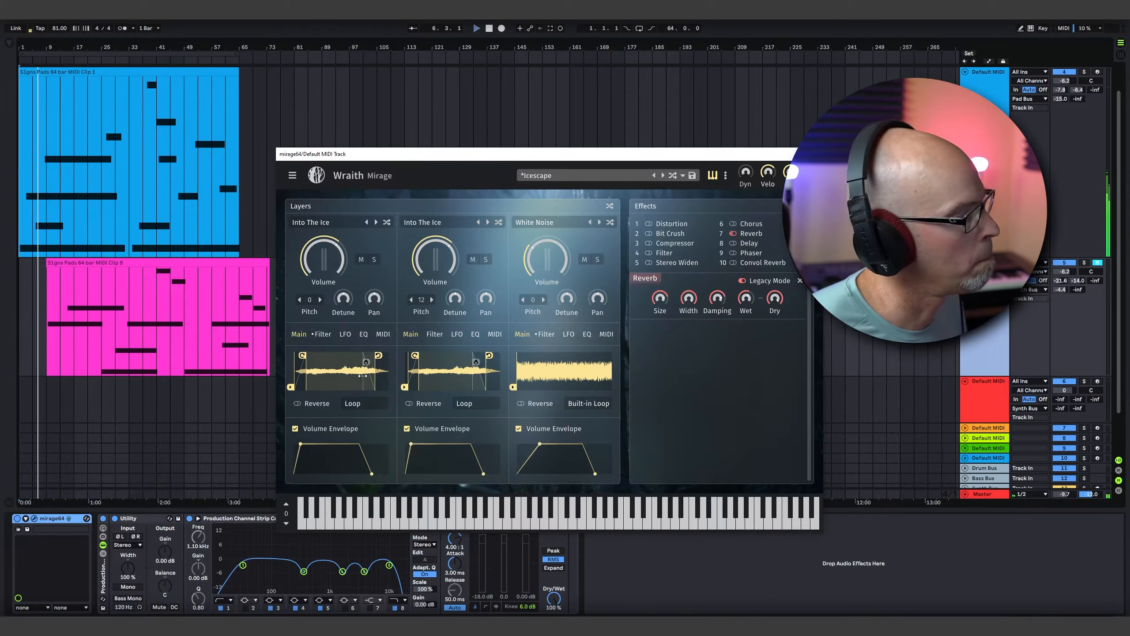
pyautogui.click(323, 333)
pyautogui.moveTo(310, 383)
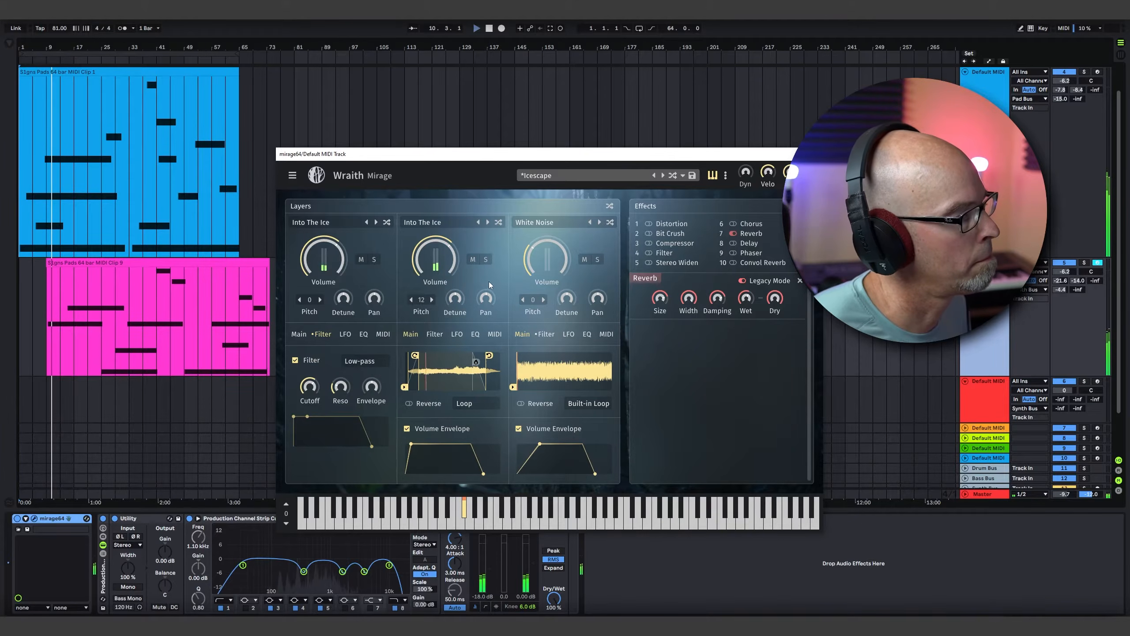
pyautogui.moveTo(448, 244)
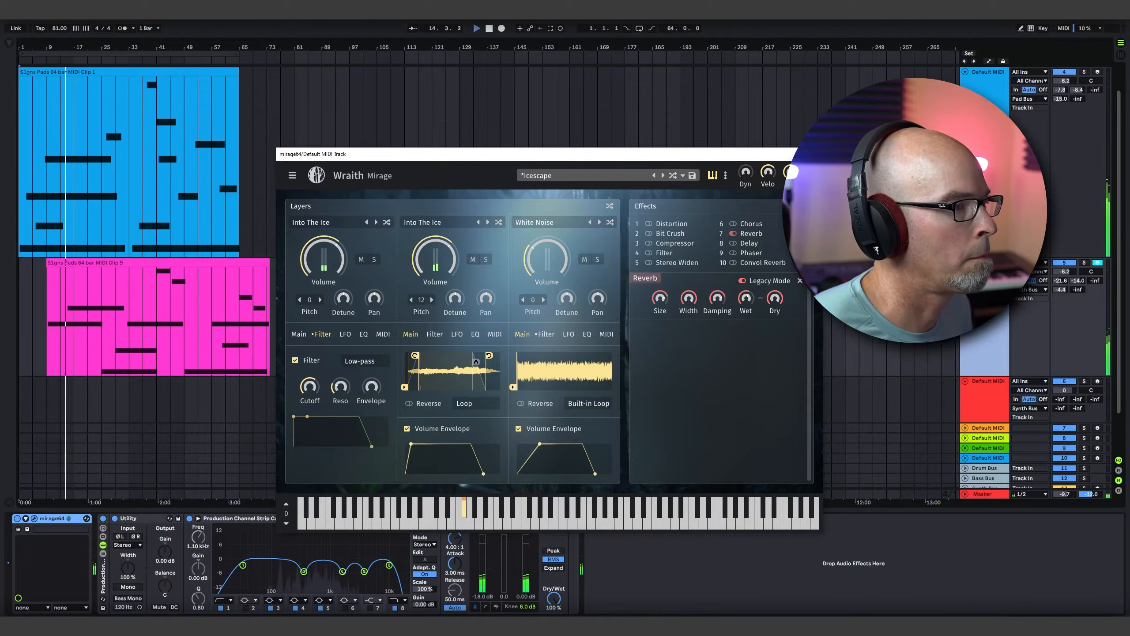
pyautogui.click(813, 155)
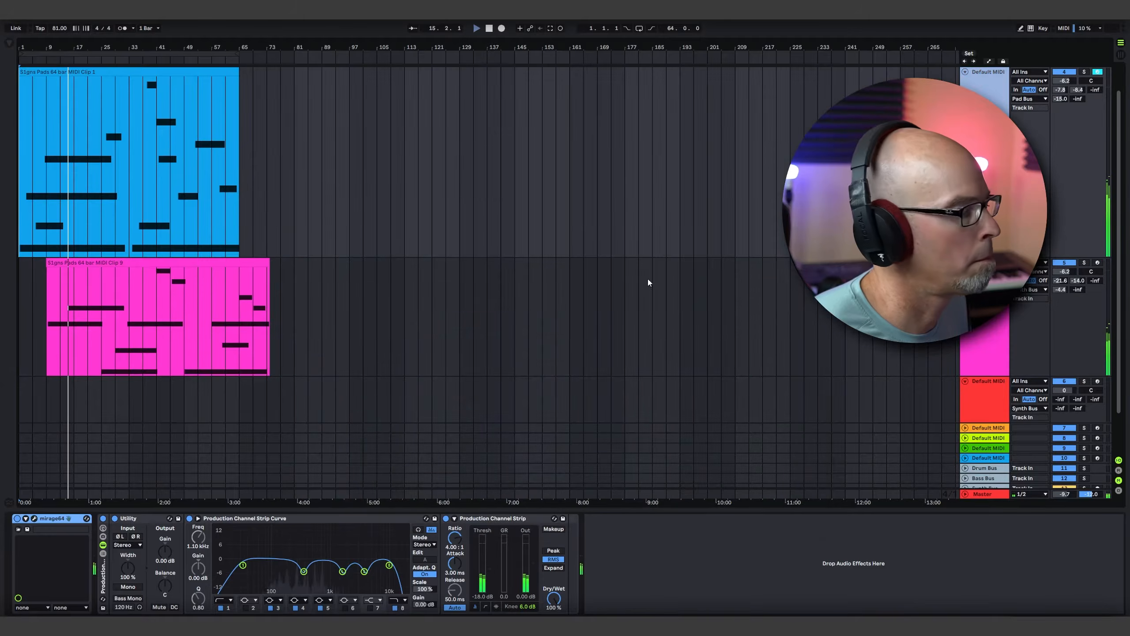
# Step: Open the blue track's Slow instrument and reshape the Pan Am layer's filter envelope with a gradual attack and a longer decay
pyautogui.click(35, 519)
pyautogui.moveTo(333, 252); pyautogui.dragTo(326, 226)
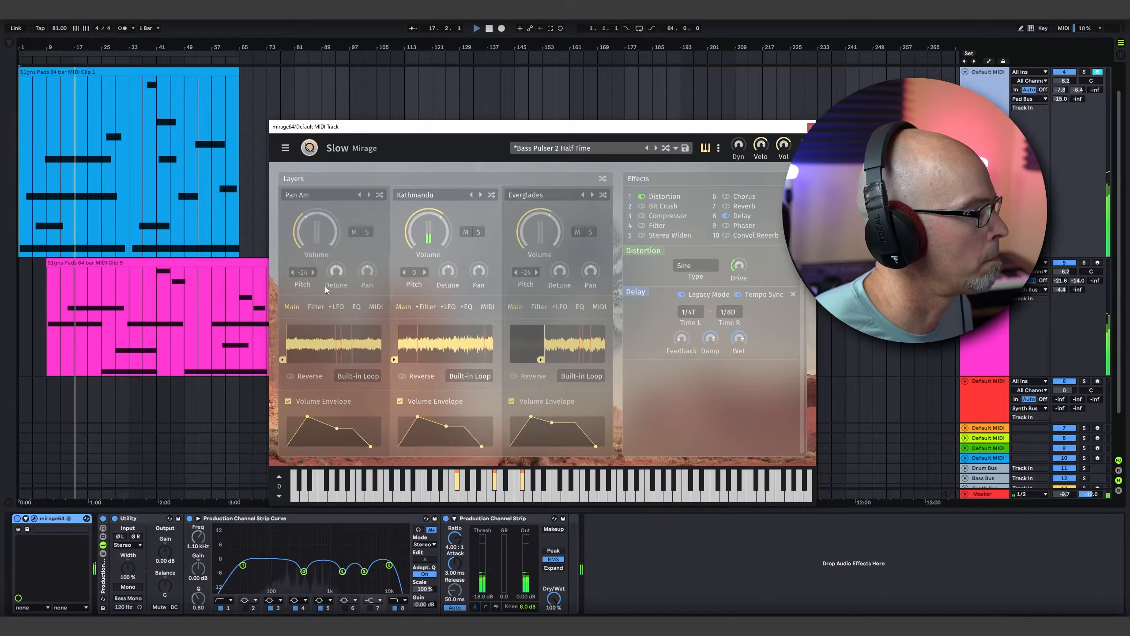
pyautogui.click(318, 308)
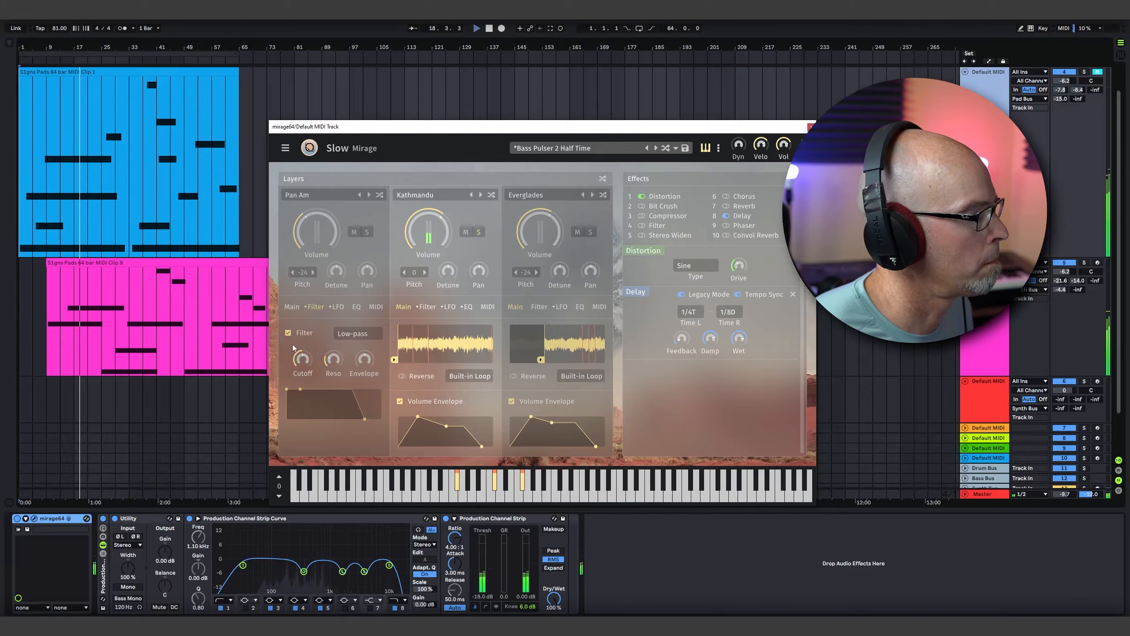
pyautogui.moveTo(303, 359)
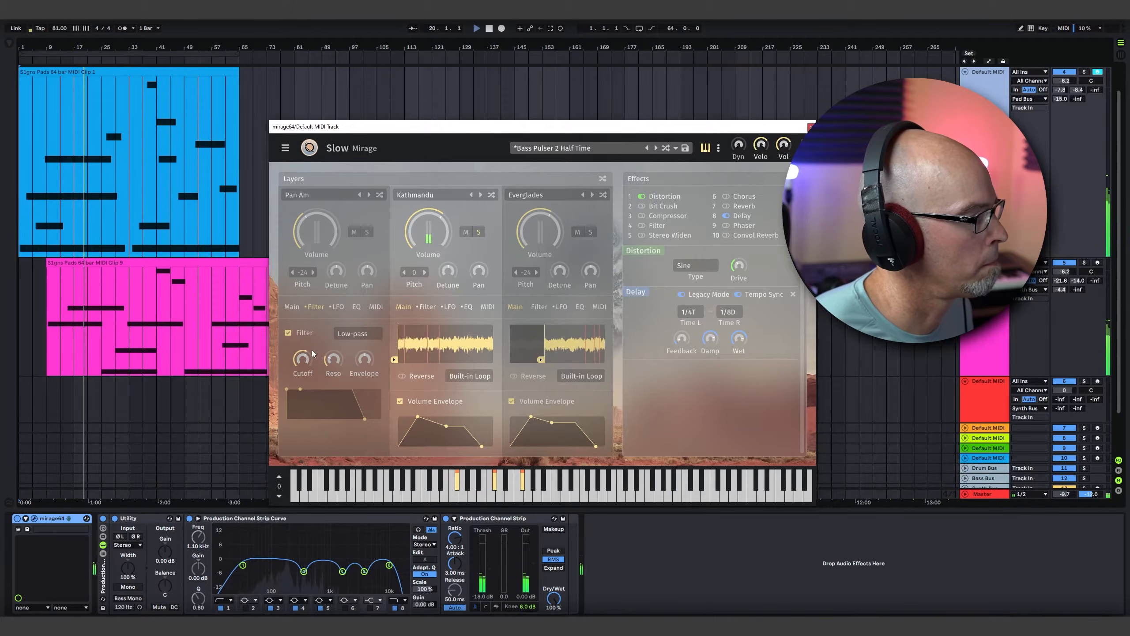
pyautogui.moveTo(301, 389); pyautogui.dragTo(341, 394)
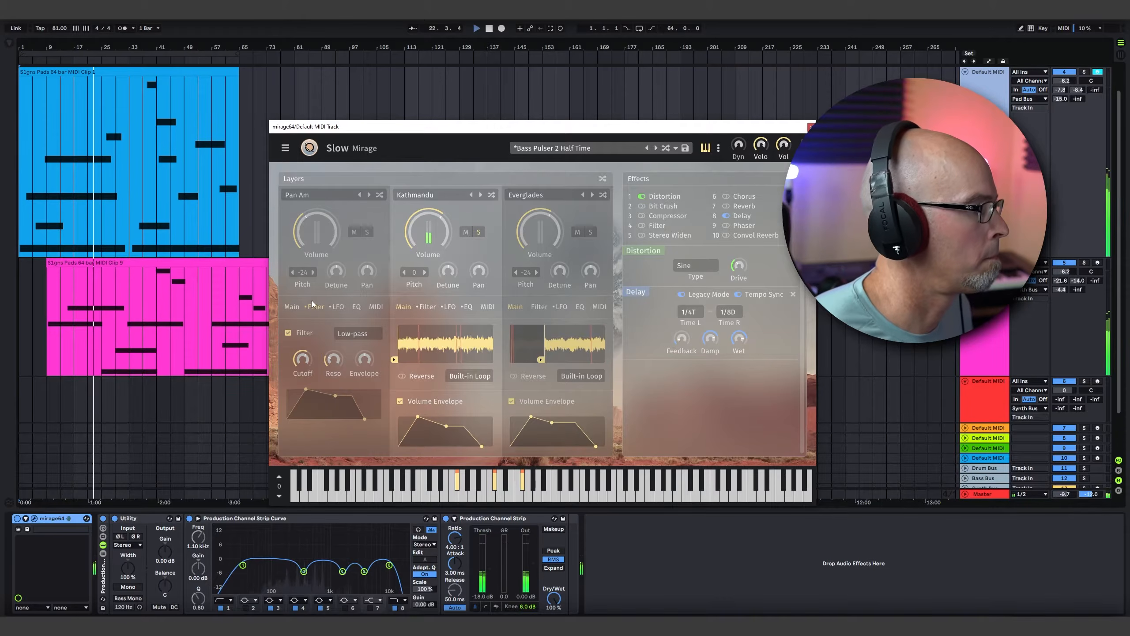
pyautogui.click(292, 307)
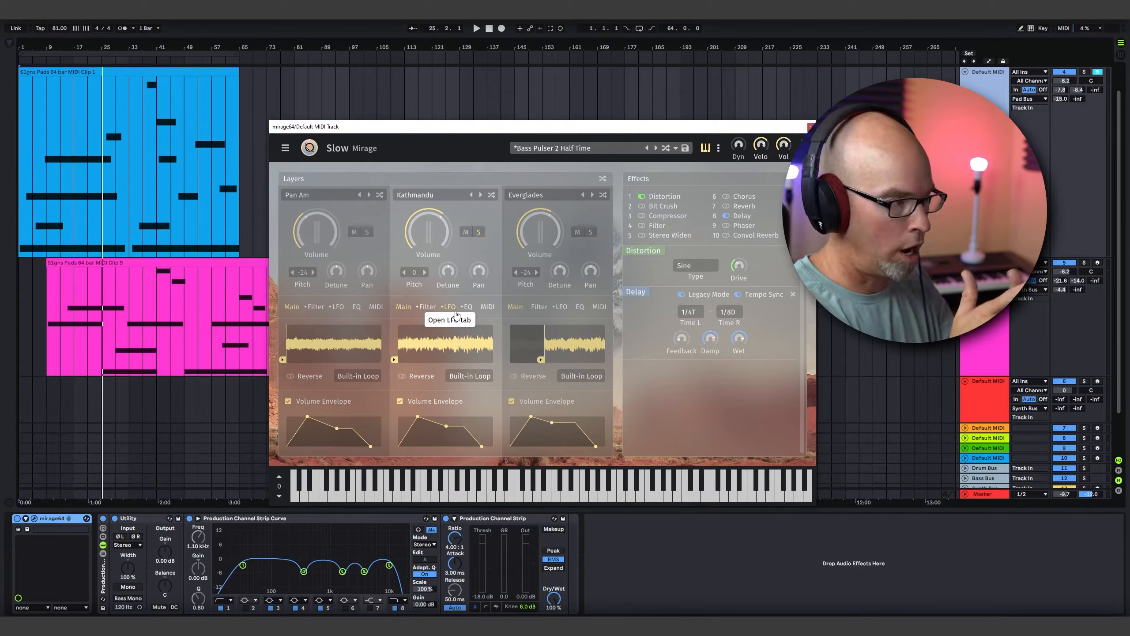
# Step: Browse the sound choices available for the Pan Am and Kathmandu layers, including the Tonals list, without changing either sound
pyautogui.moveTo(432, 231)
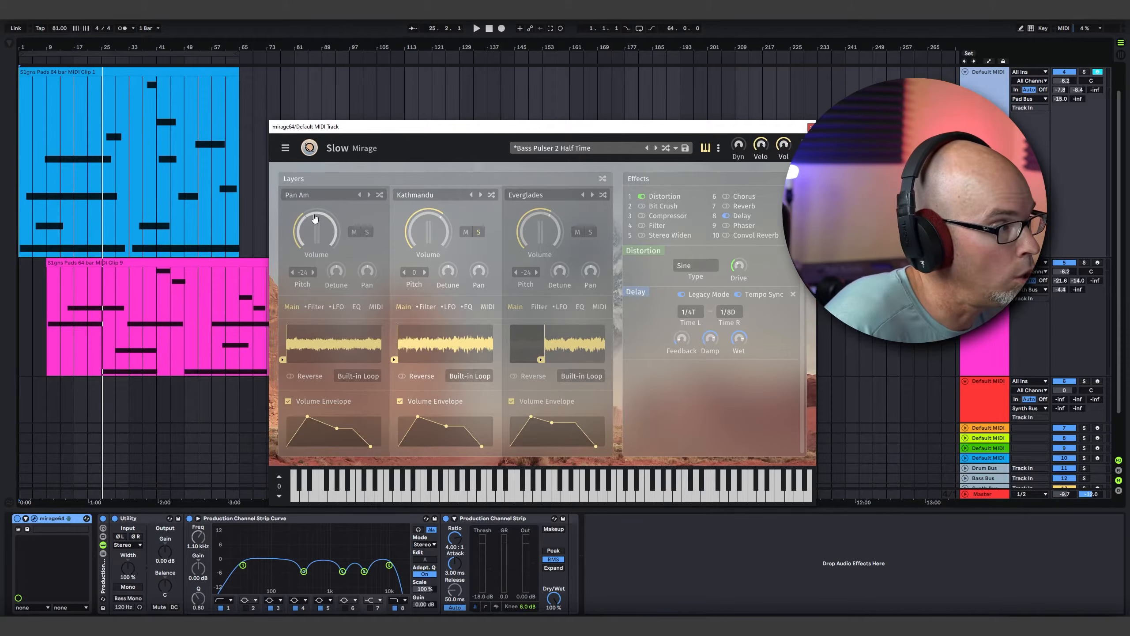
pyautogui.click(314, 195)
pyautogui.moveTo(324, 228)
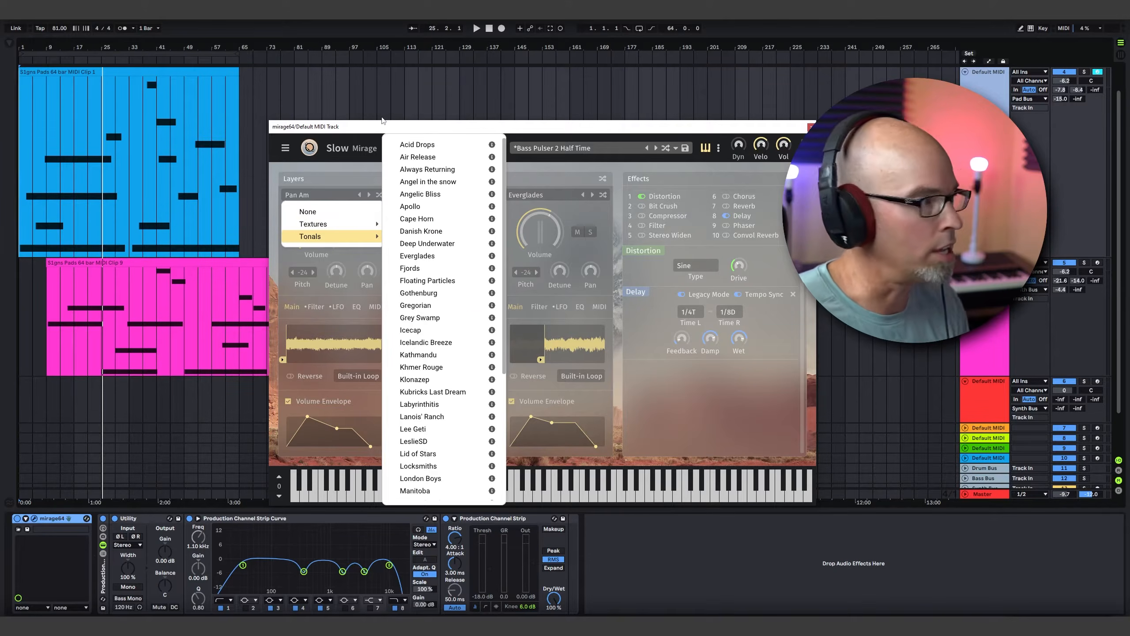
pyautogui.click(418, 355)
pyautogui.click(423, 194)
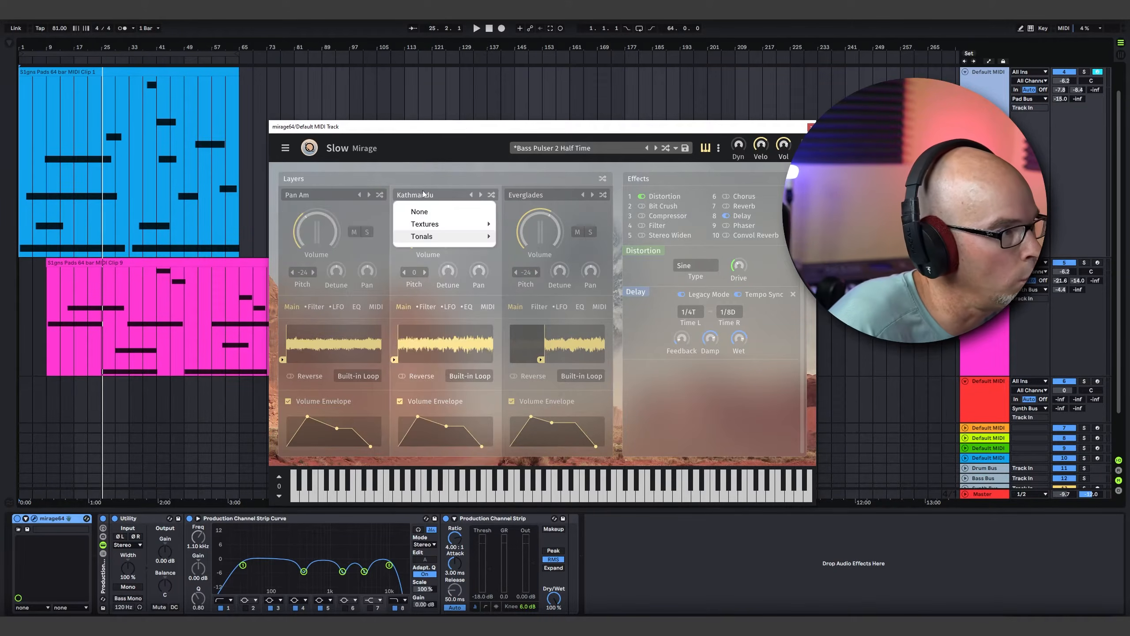
pyautogui.click(419, 172)
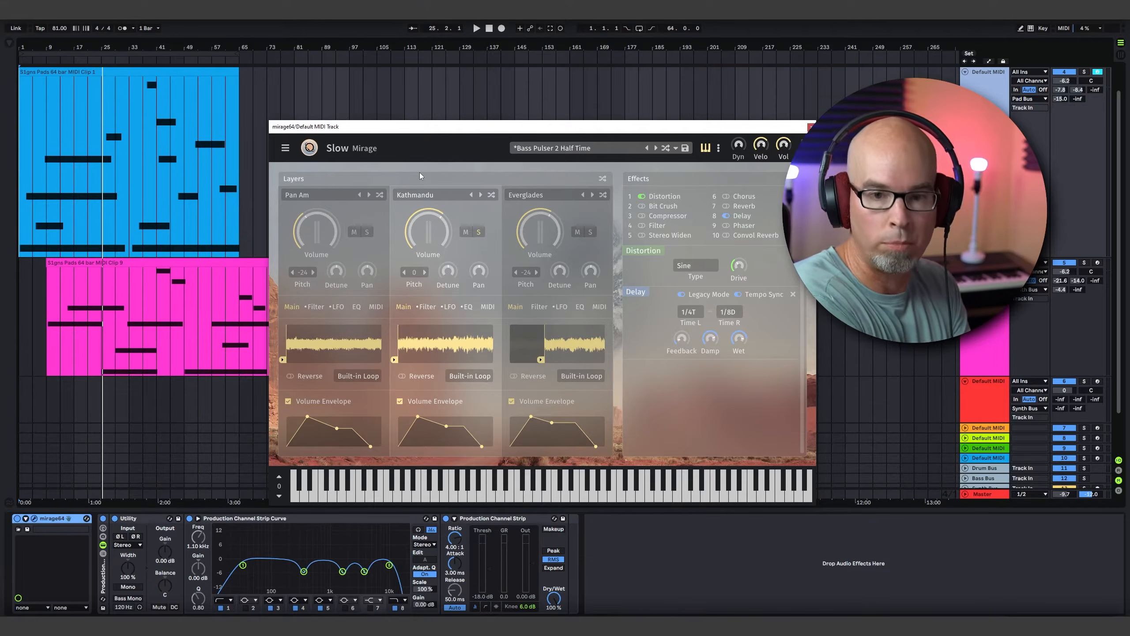
pyautogui.click(420, 195)
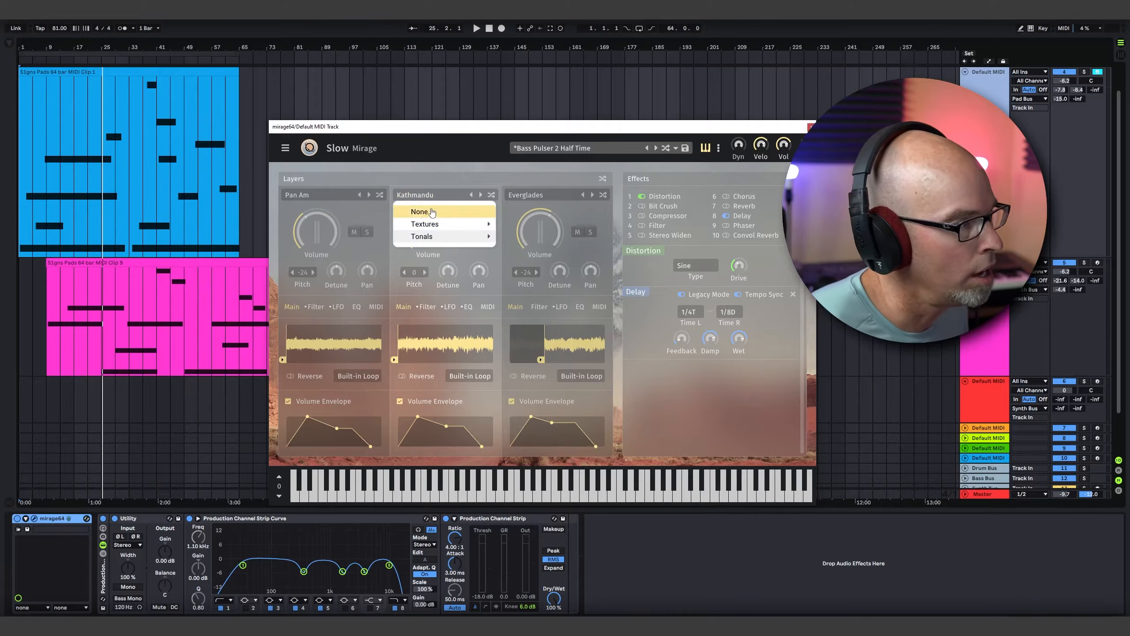
pyautogui.click(442, 170)
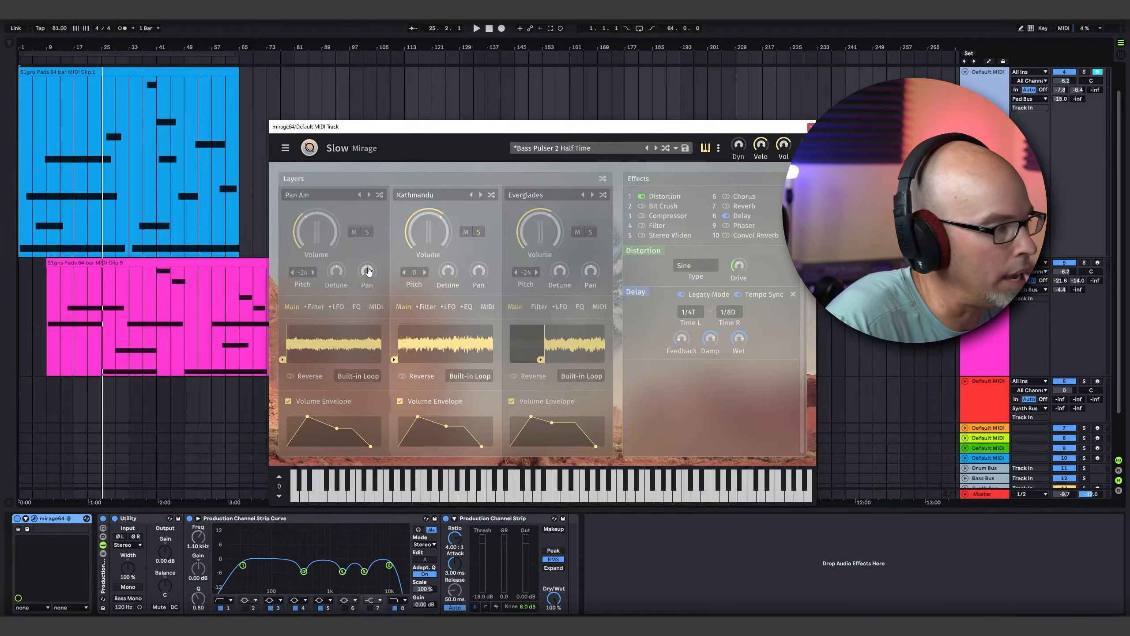
# Step: Move the Pan Am layer's sample start point slightly further into the waveform
pyautogui.moveTo(371, 272)
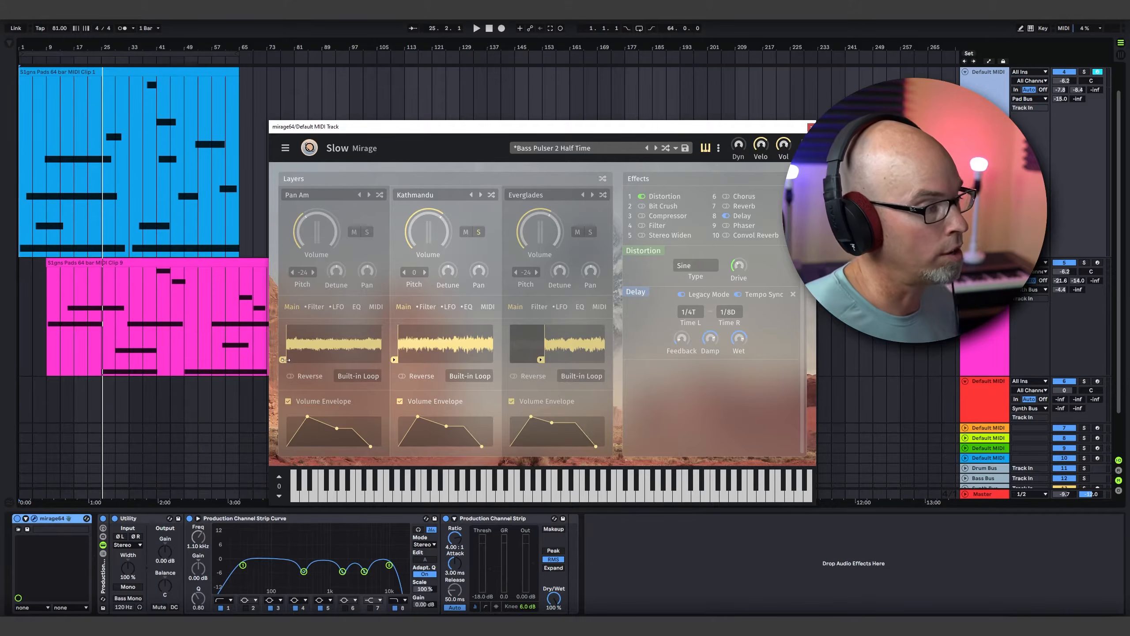
pyautogui.moveTo(283, 360); pyautogui.dragTo(292, 360)
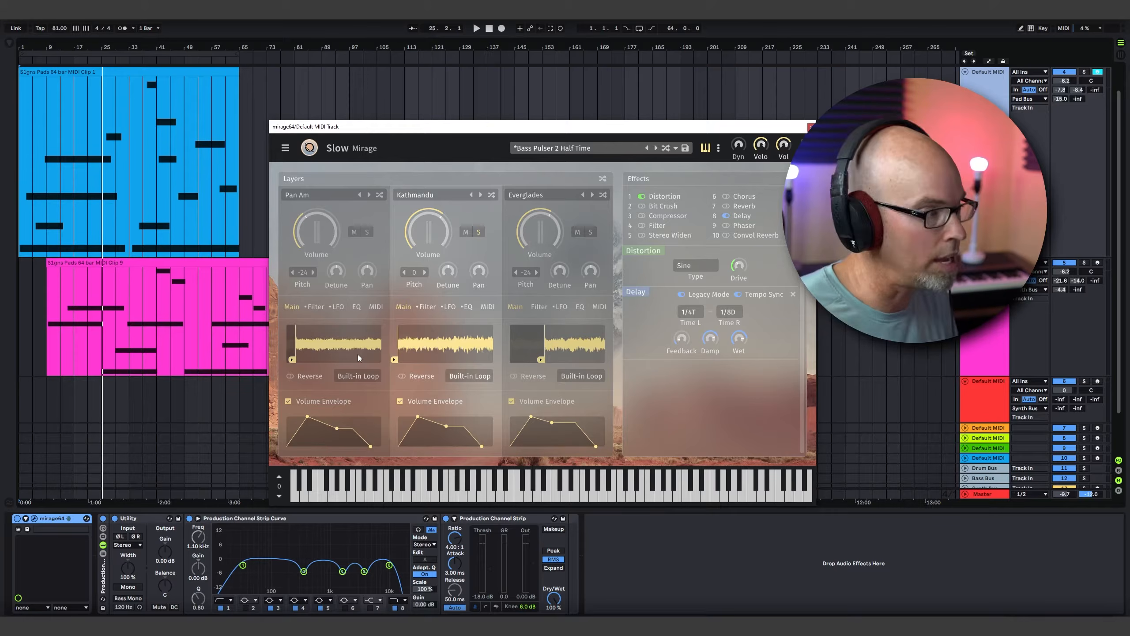
# Step: Play the blue track soloed from the start and shorten the attack of the Pan Am layer's volume envelope
pyautogui.click(1084, 72)
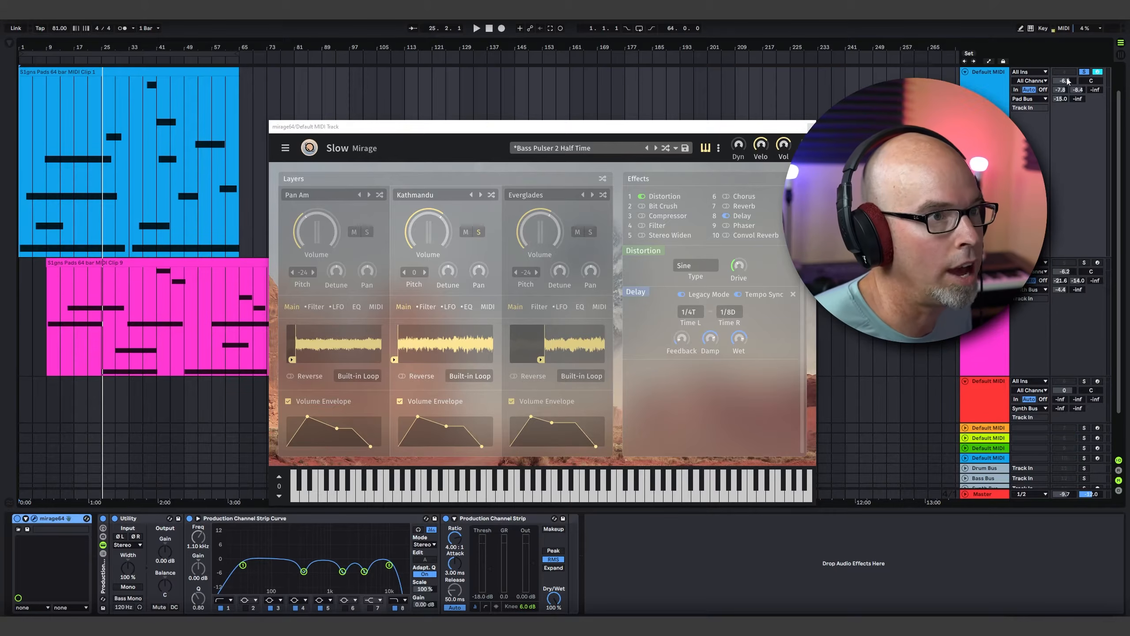
pyautogui.click(21, 160)
pyautogui.press('space')
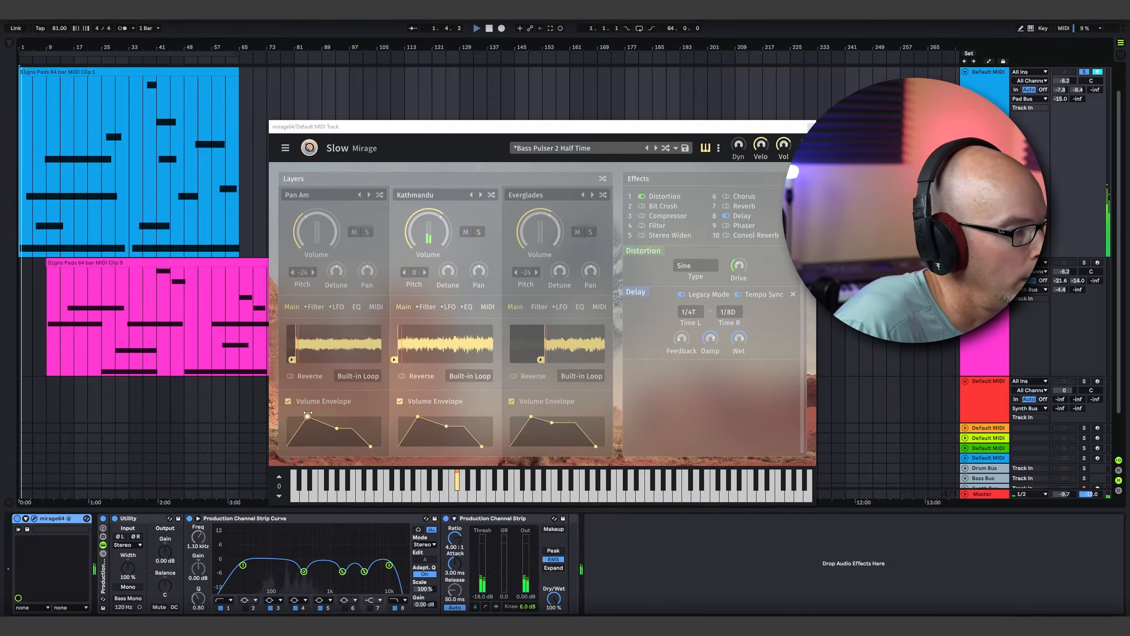
pyautogui.moveTo(307, 417); pyautogui.dragTo(302, 425)
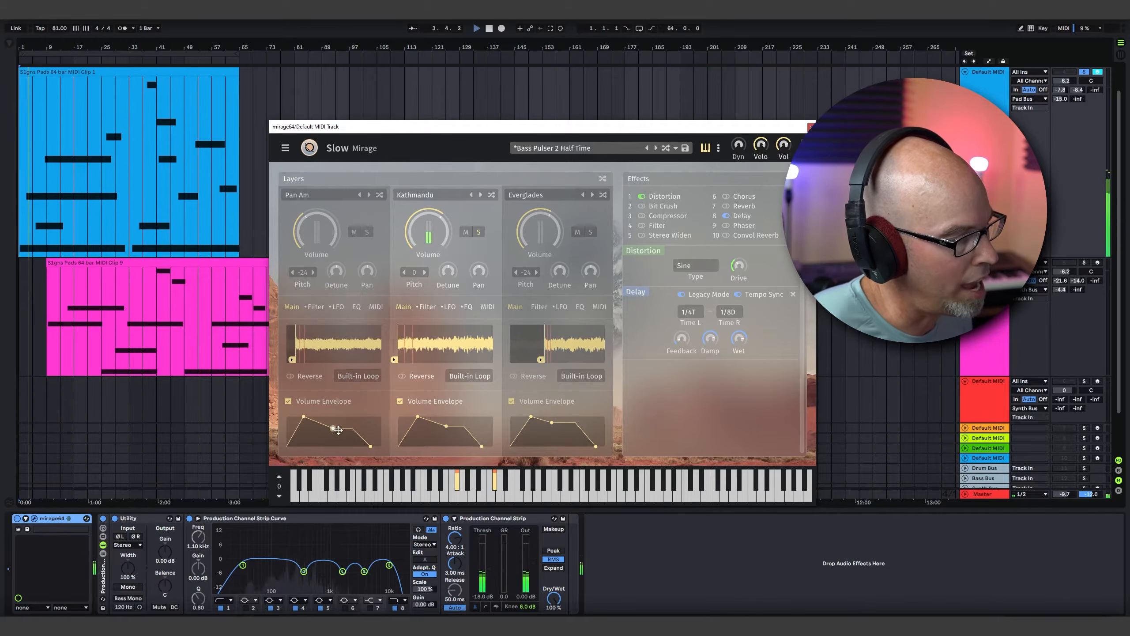
# Step: Stop playback and examine the Pan Am layer's loop modes, filter types, EQ and MIDI settings, returning to its main settings
pyautogui.click(355, 378)
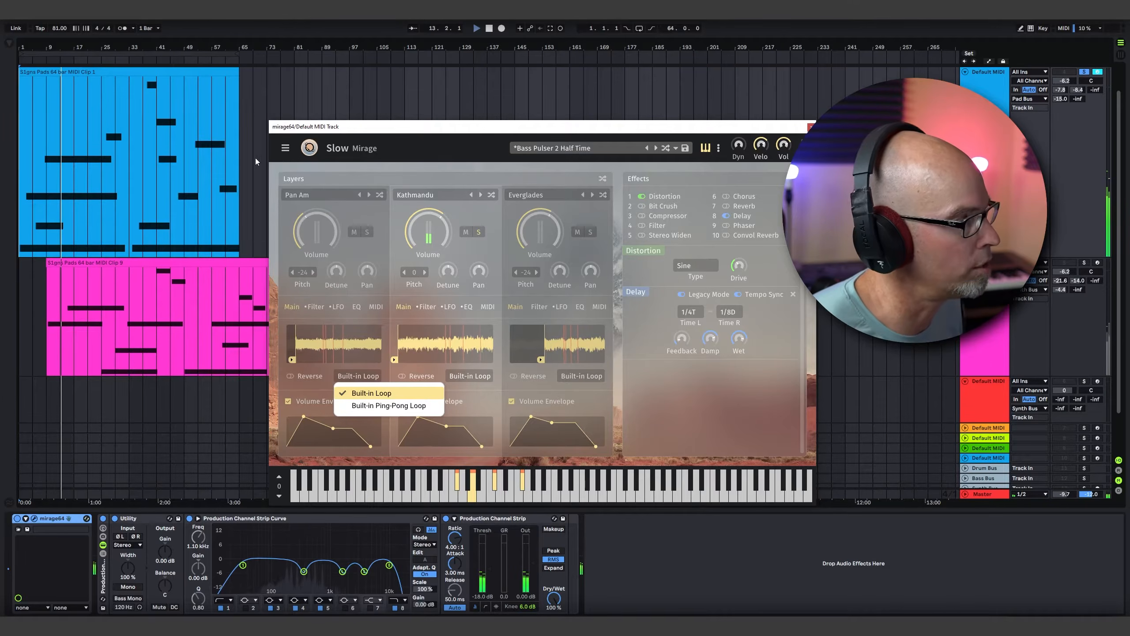
pyautogui.press('space')
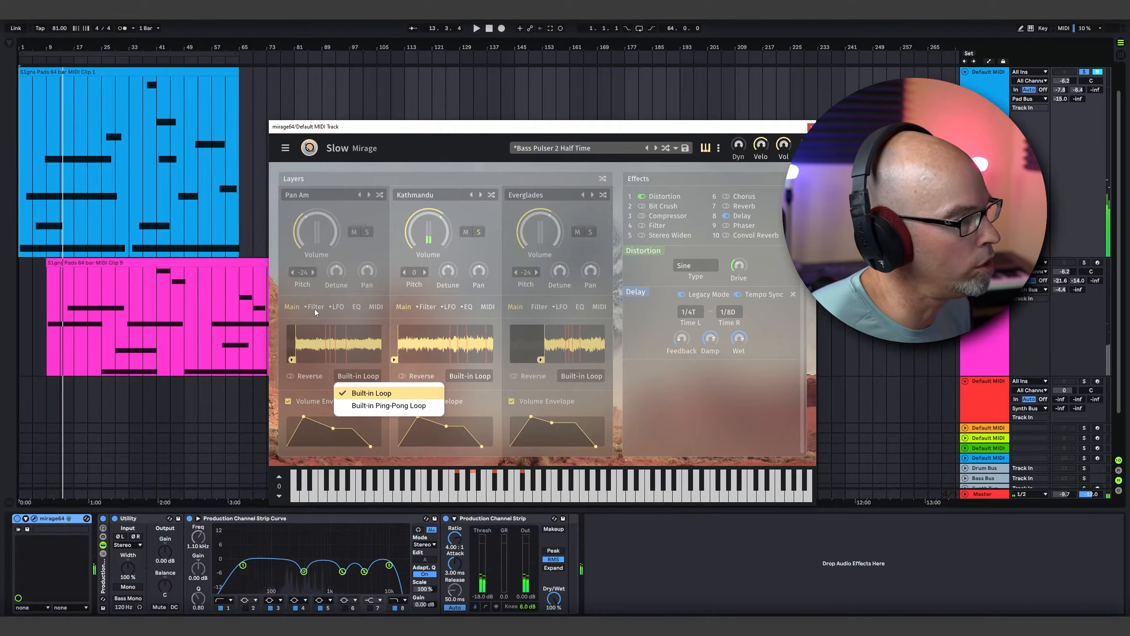
pyautogui.click(316, 308)
pyautogui.click(316, 308)
pyautogui.click(356, 333)
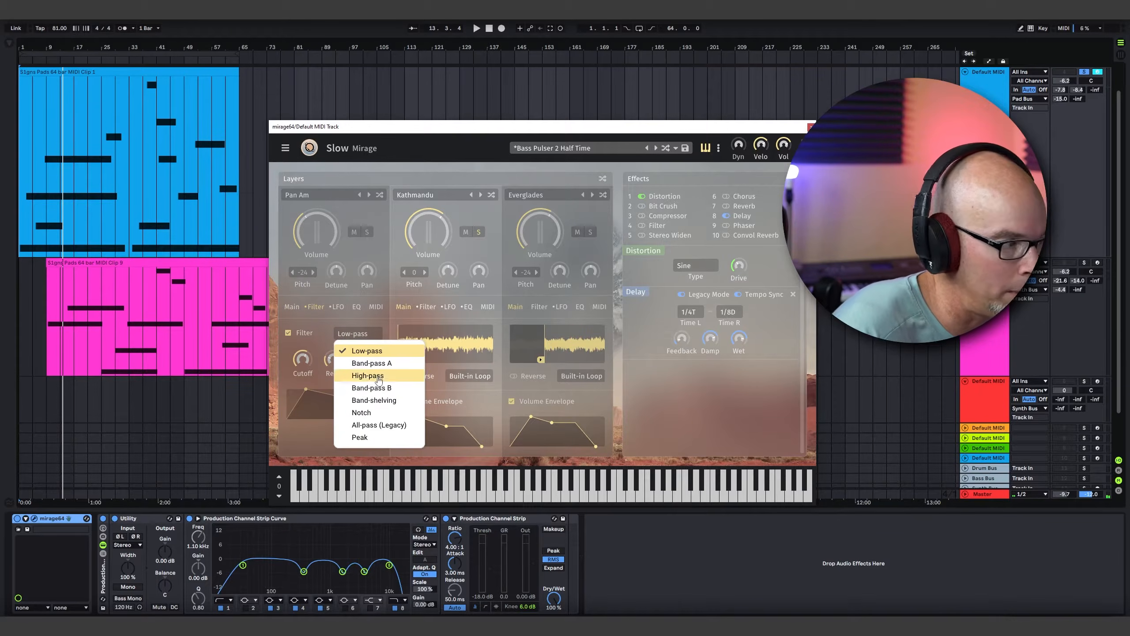
pyautogui.click(339, 317)
pyautogui.click(345, 307)
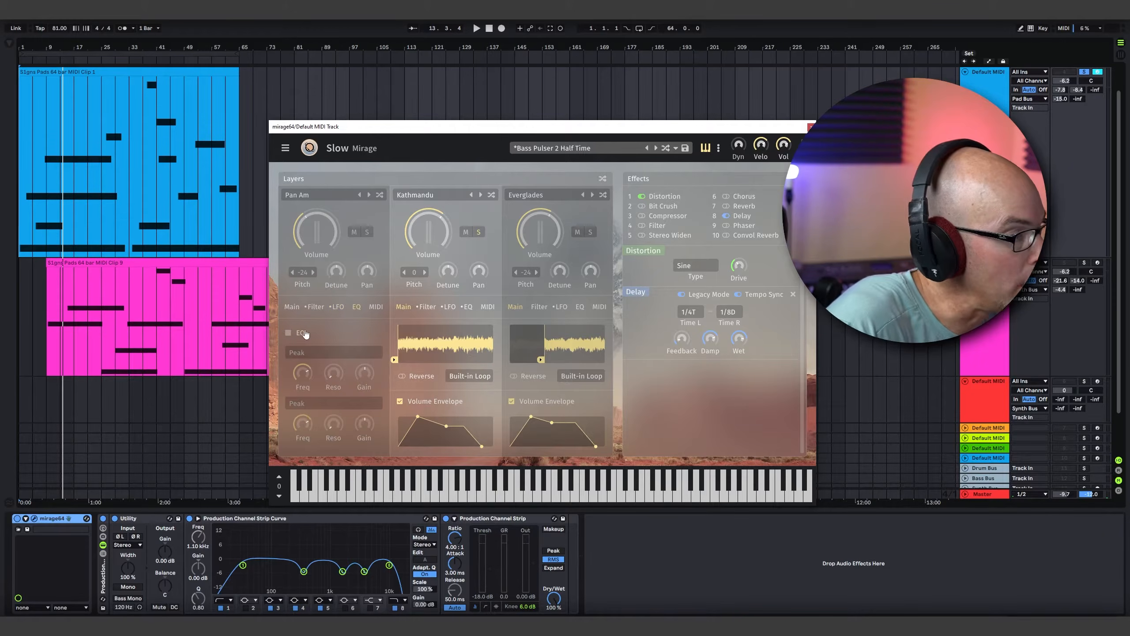
pyautogui.click(376, 306)
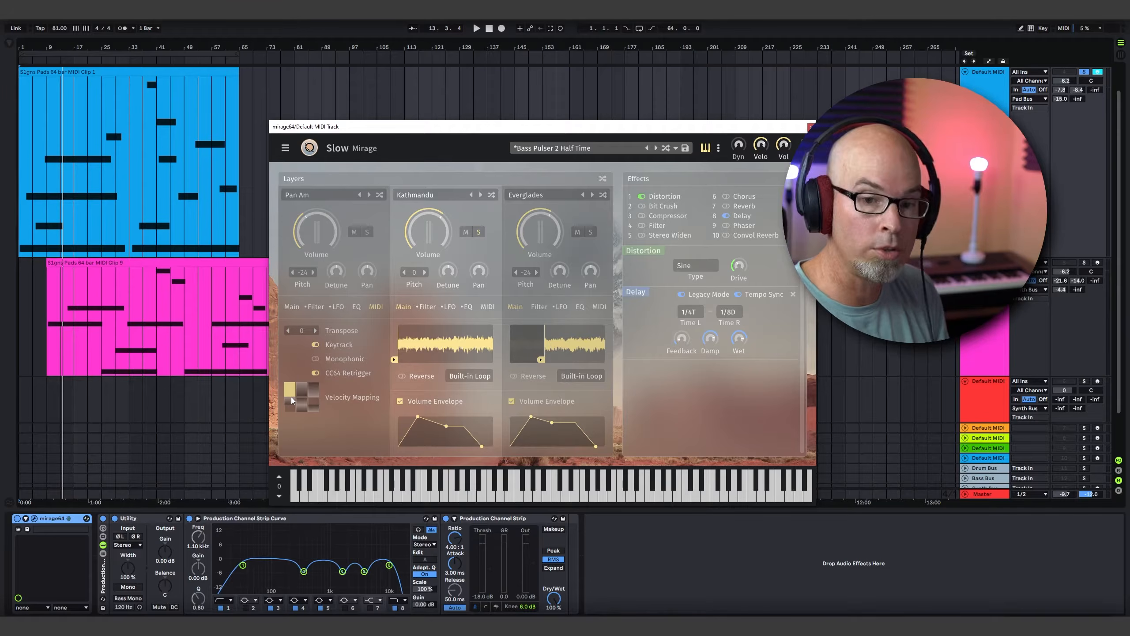
pyautogui.click(290, 307)
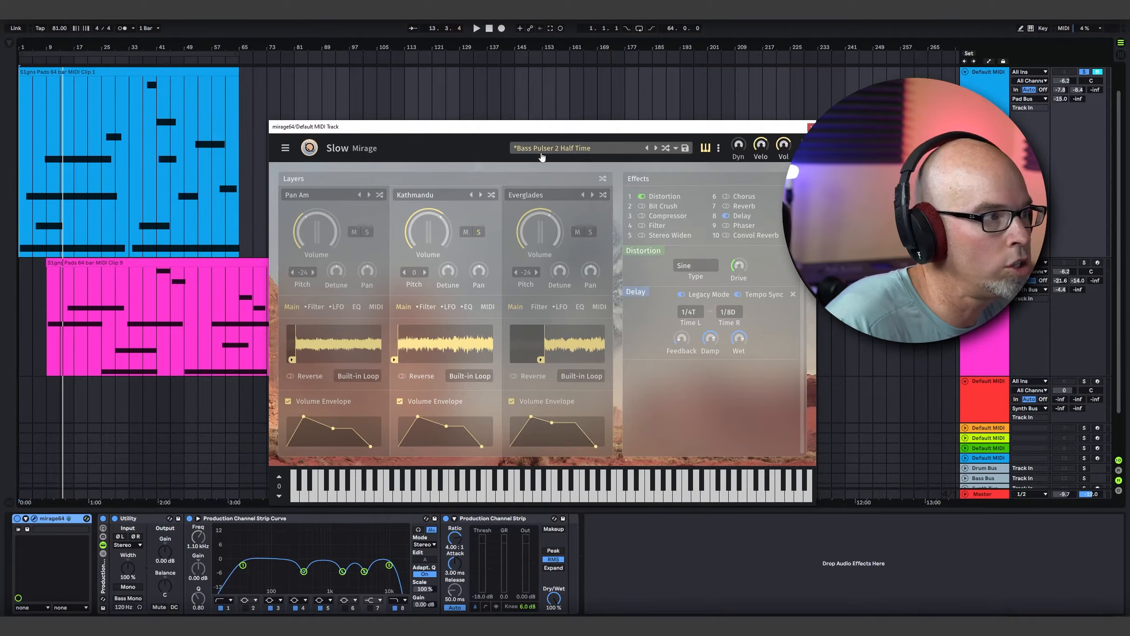
# Step: Look over the random preset modes and browse the Mirage preset folders without loading another preset
pyautogui.click(675, 150)
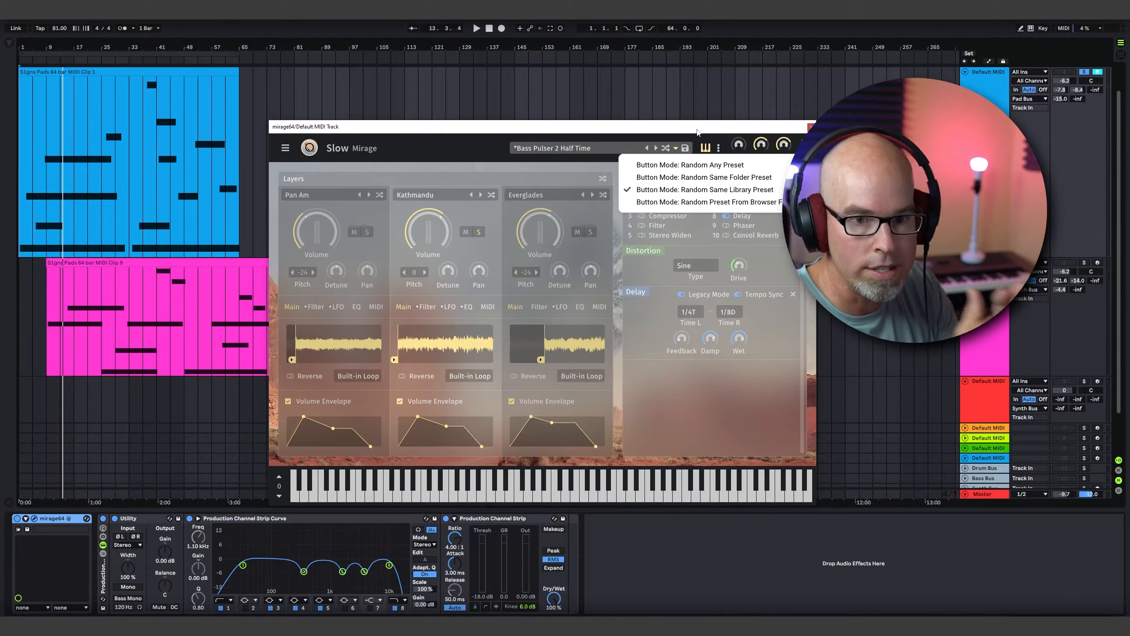
pyautogui.click(551, 149)
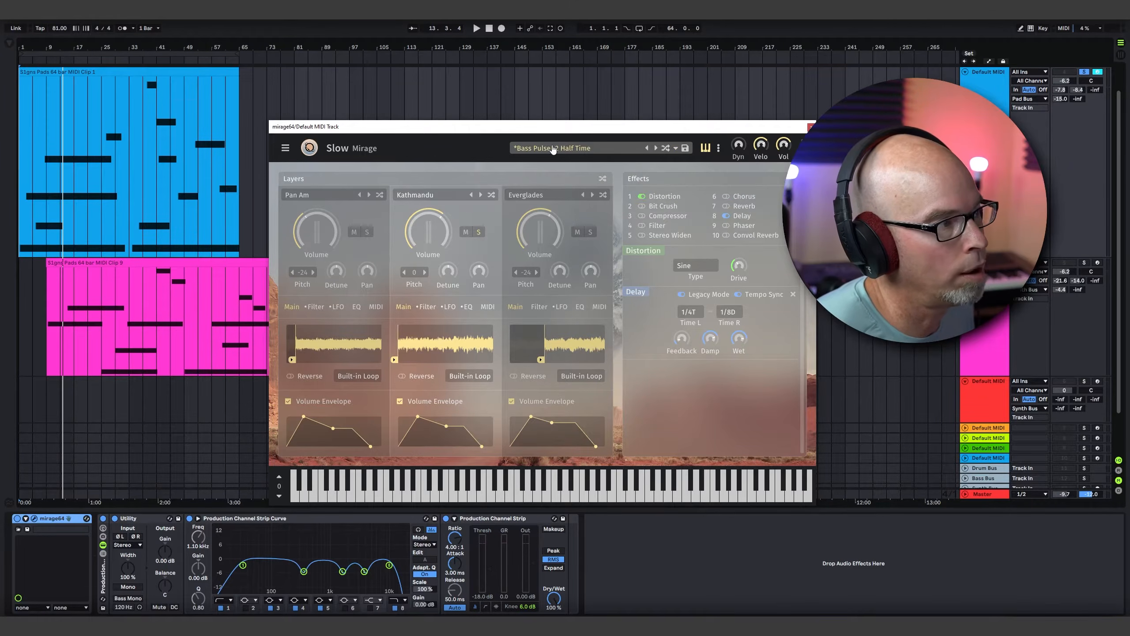
pyautogui.click(552, 149)
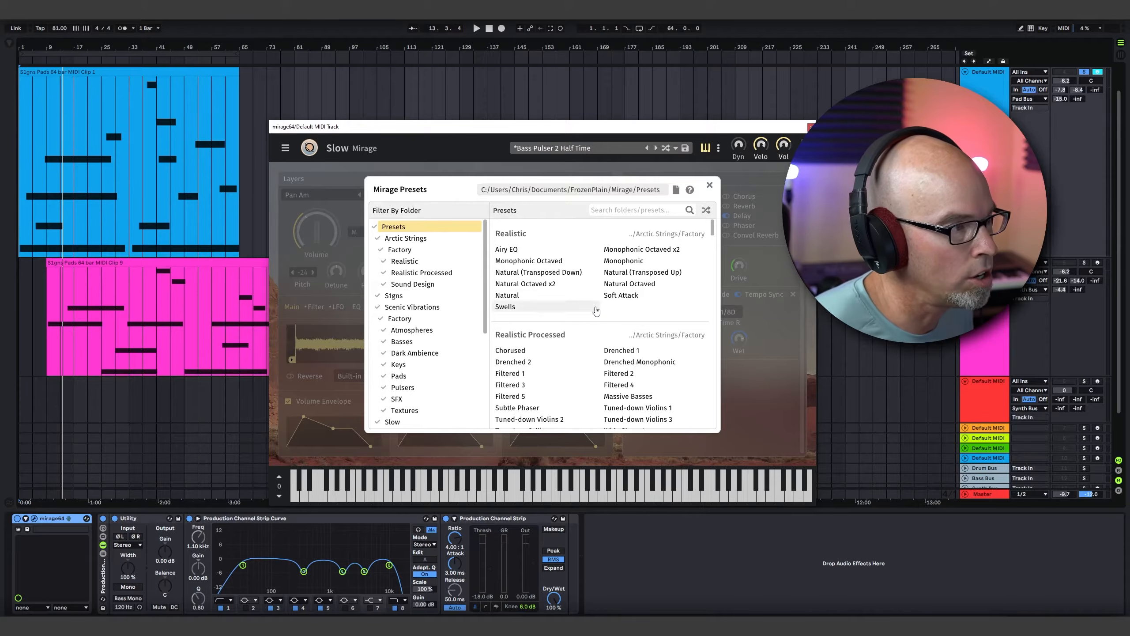
pyautogui.moveTo(715, 230)
pyautogui.mouseDown()
pyautogui.moveTo(722, 329)
pyautogui.moveTo(716, 226)
pyautogui.mouseUp()
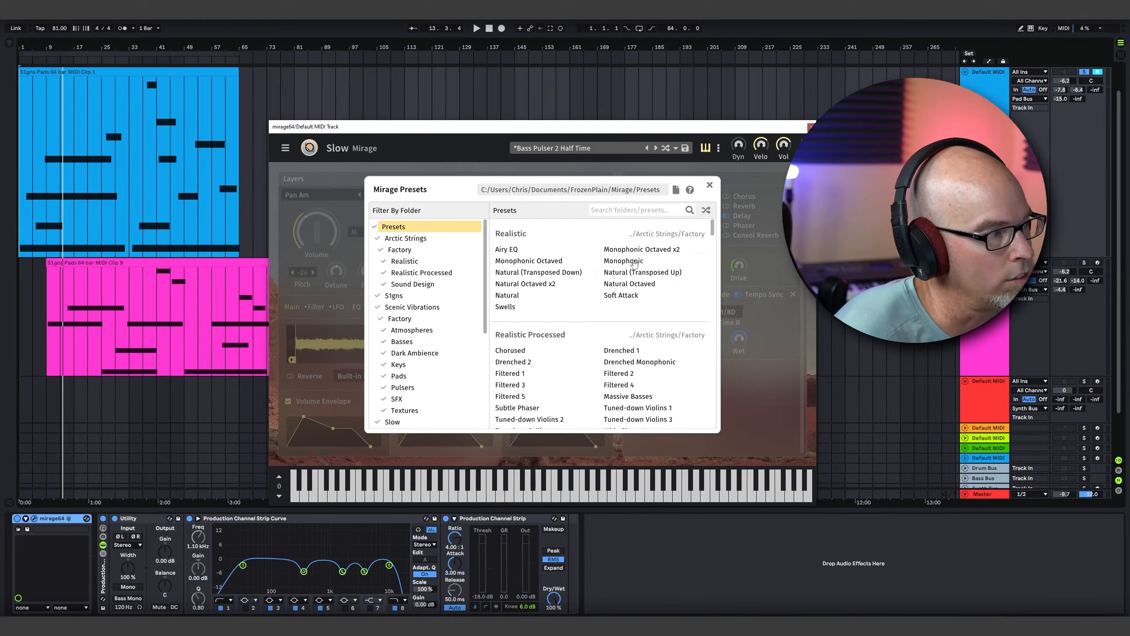
pyautogui.moveTo(485, 271)
pyautogui.mouseDown()
pyautogui.moveTo(486, 392)
pyautogui.moveTo(482, 252)
pyautogui.mouseUp()
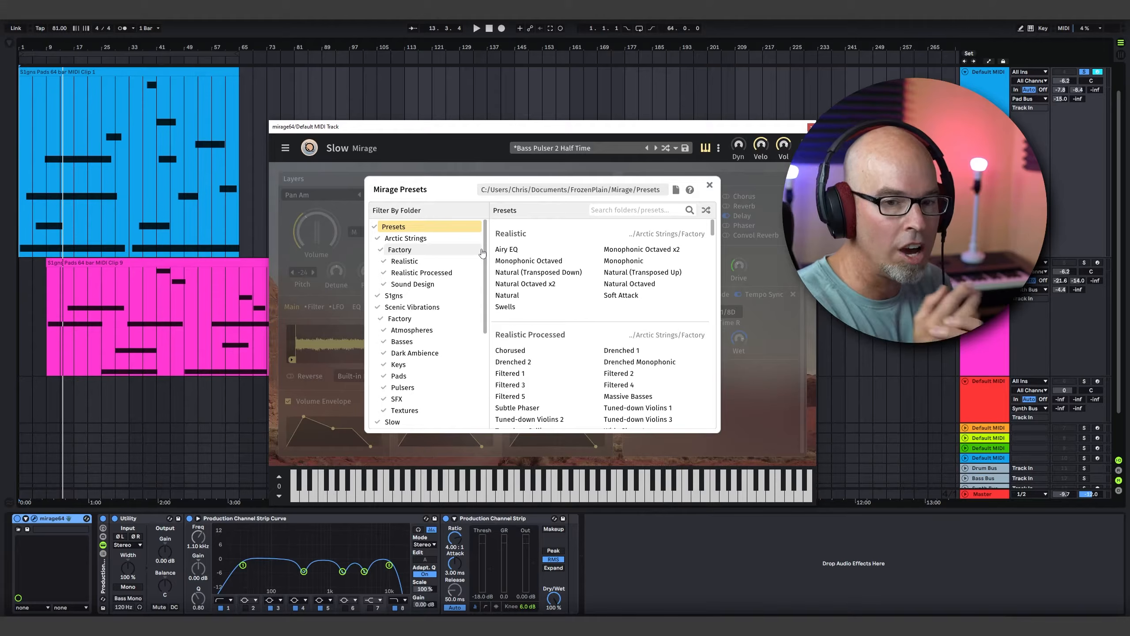
pyautogui.moveTo(483, 252)
pyautogui.mouseDown()
pyautogui.moveTo(472, 367)
pyautogui.moveTo(476, 242)
pyautogui.mouseUp()
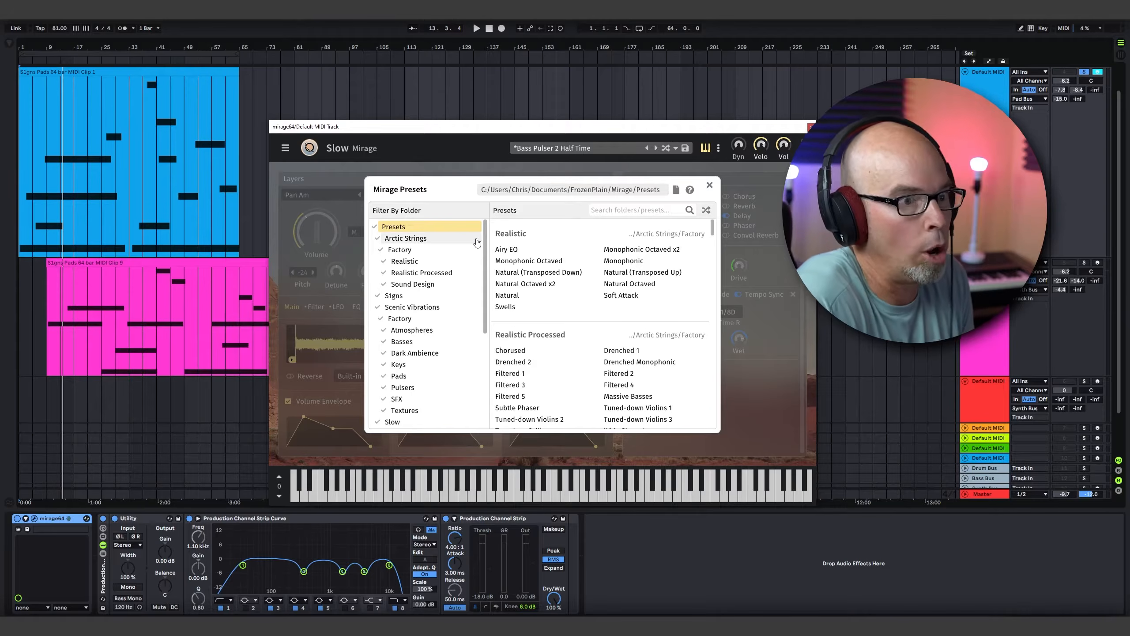
pyautogui.click(710, 185)
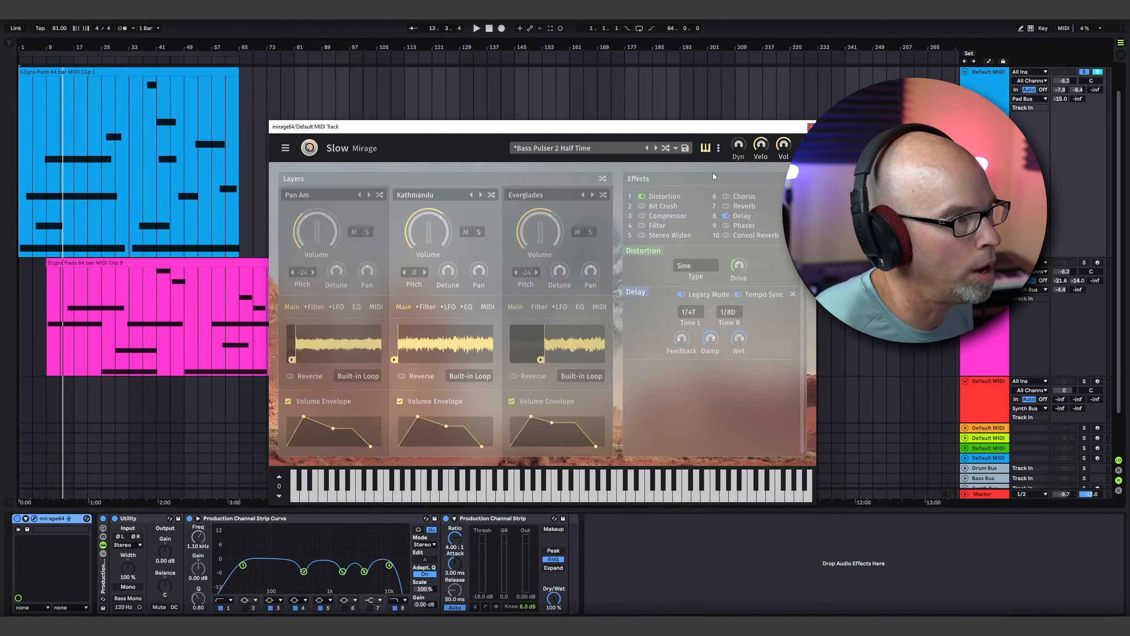
# Step: Examine the random preset modes again and Mirage's Appearance, Plugin Options and Information choices without changing any
pyautogui.click(676, 149)
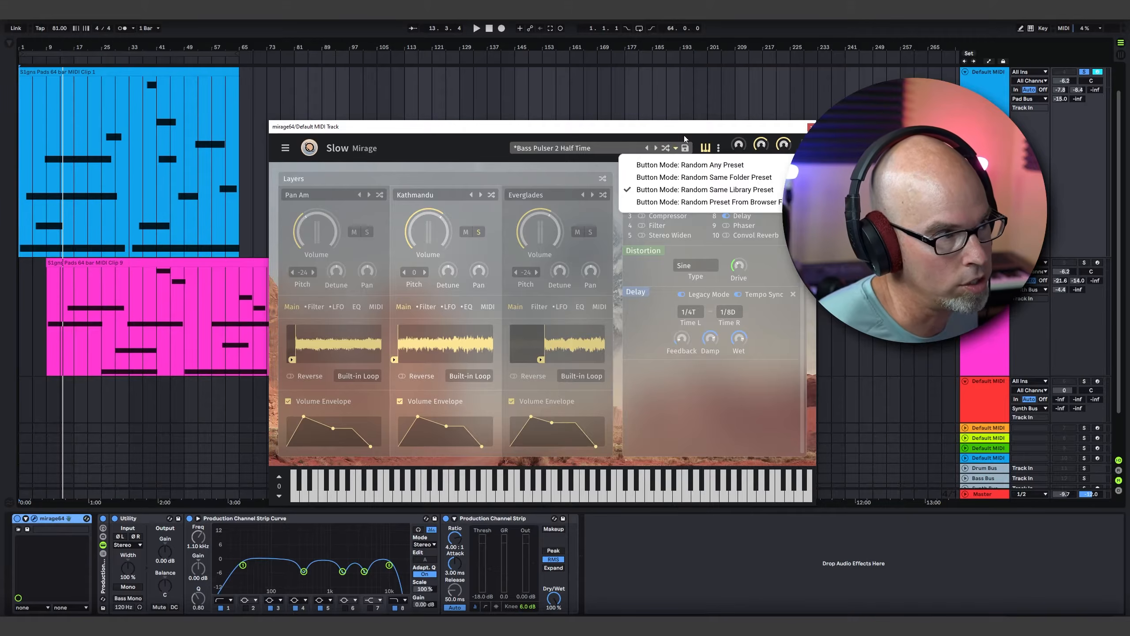
pyautogui.click(685, 137)
pyautogui.click(719, 148)
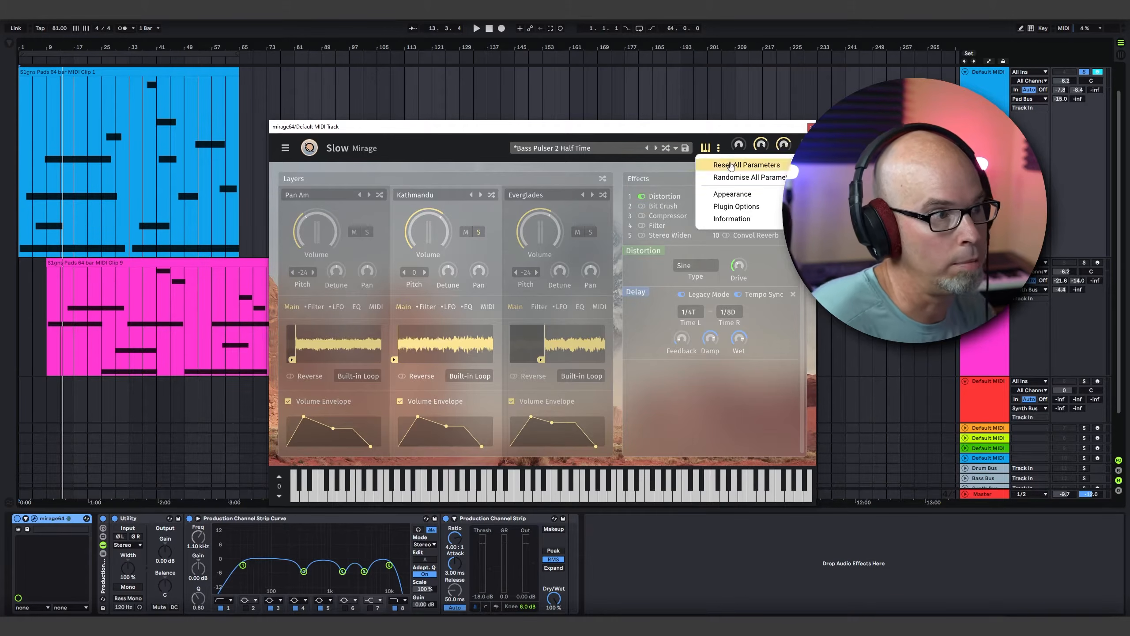
pyautogui.moveTo(732, 194)
pyautogui.moveTo(651, 200)
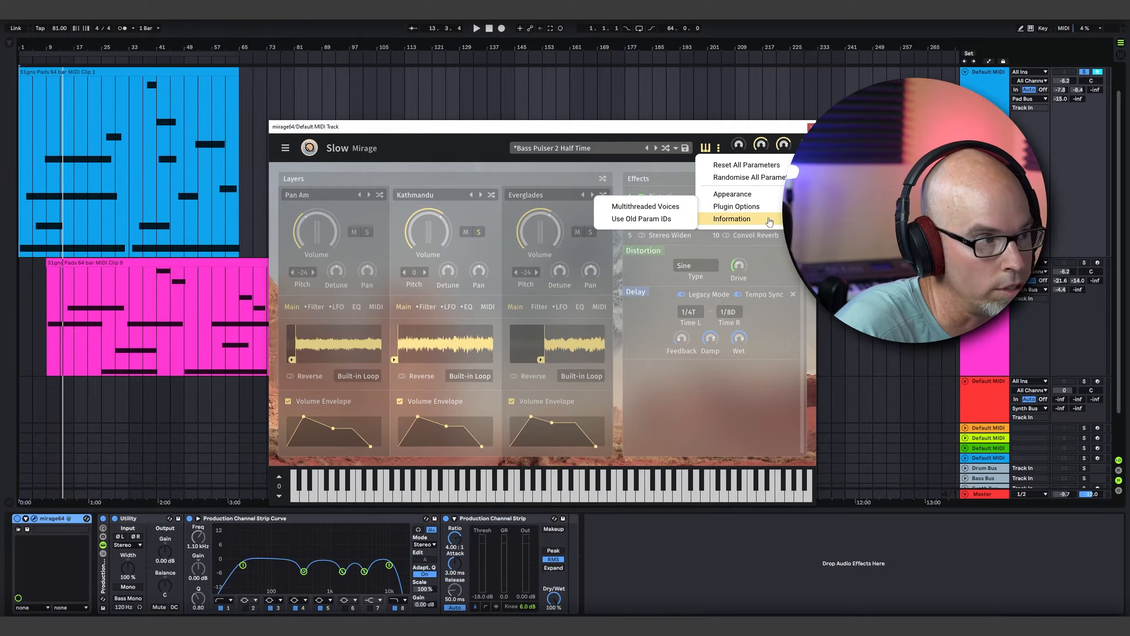
pyautogui.moveTo(770, 221)
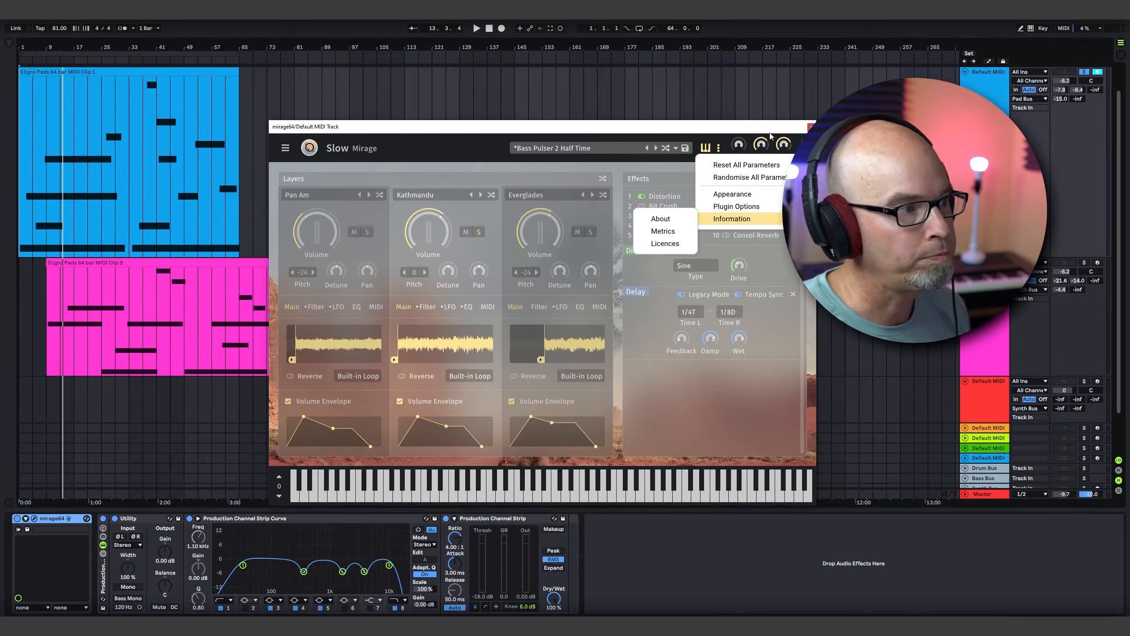
pyautogui.click(763, 101)
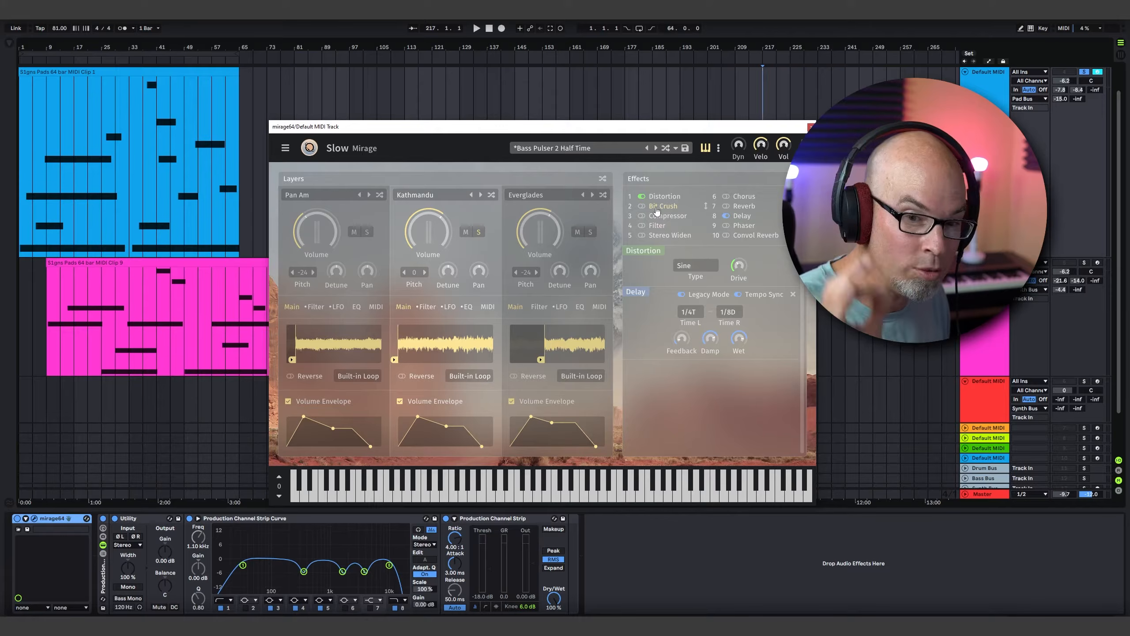
# Step: Play the blue track from bar 5 and close its Mirage window
pyautogui.click(34, 140)
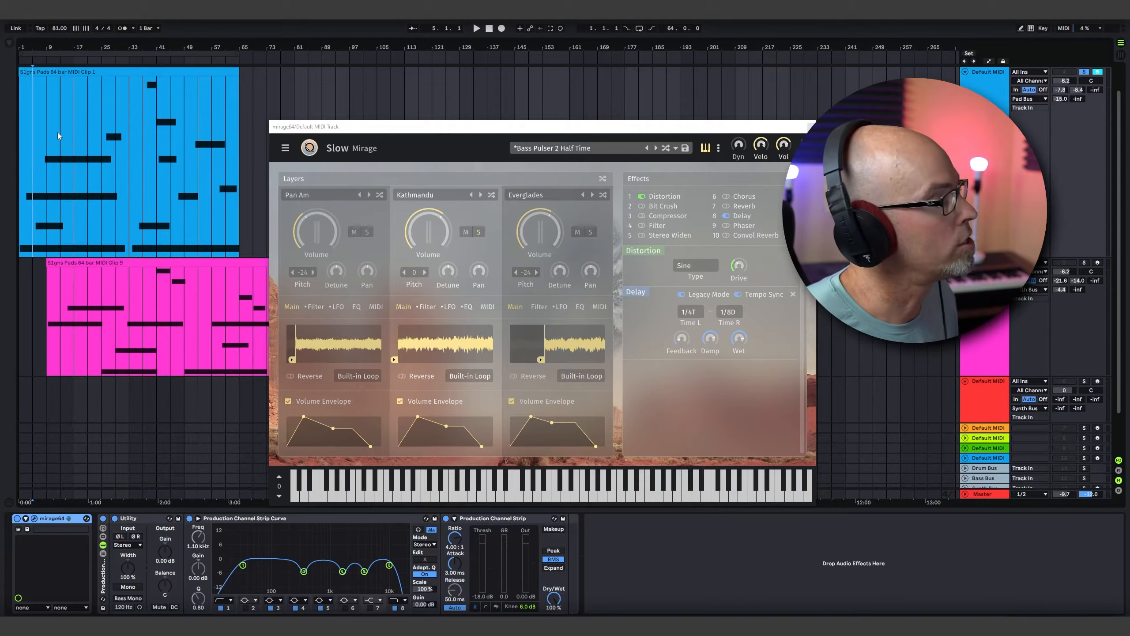
pyautogui.press('space')
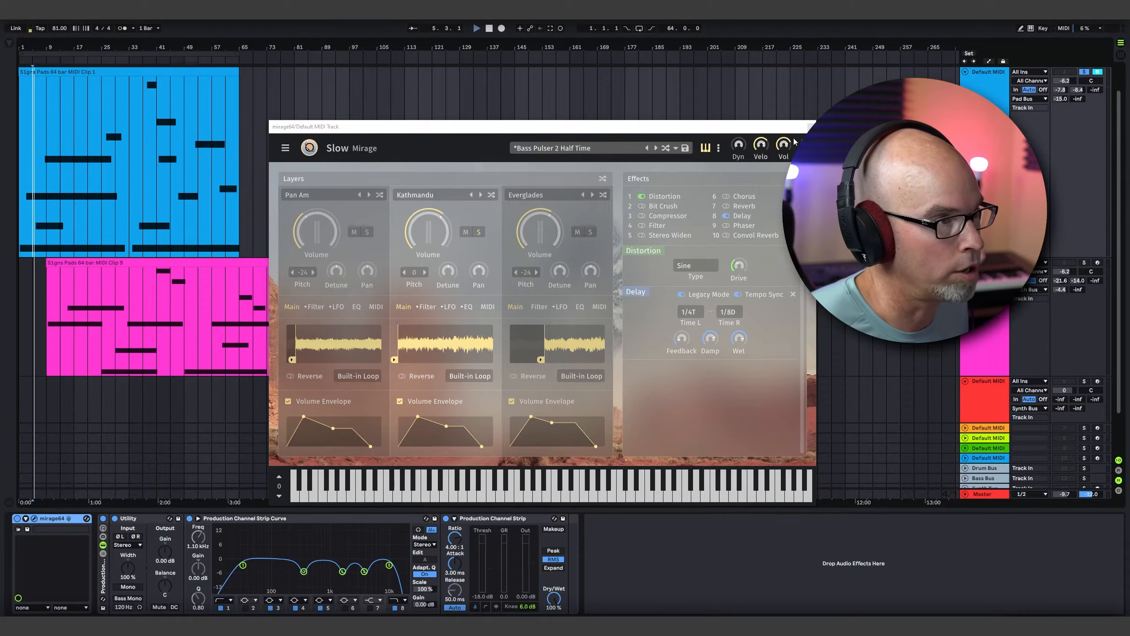
pyautogui.click(811, 127)
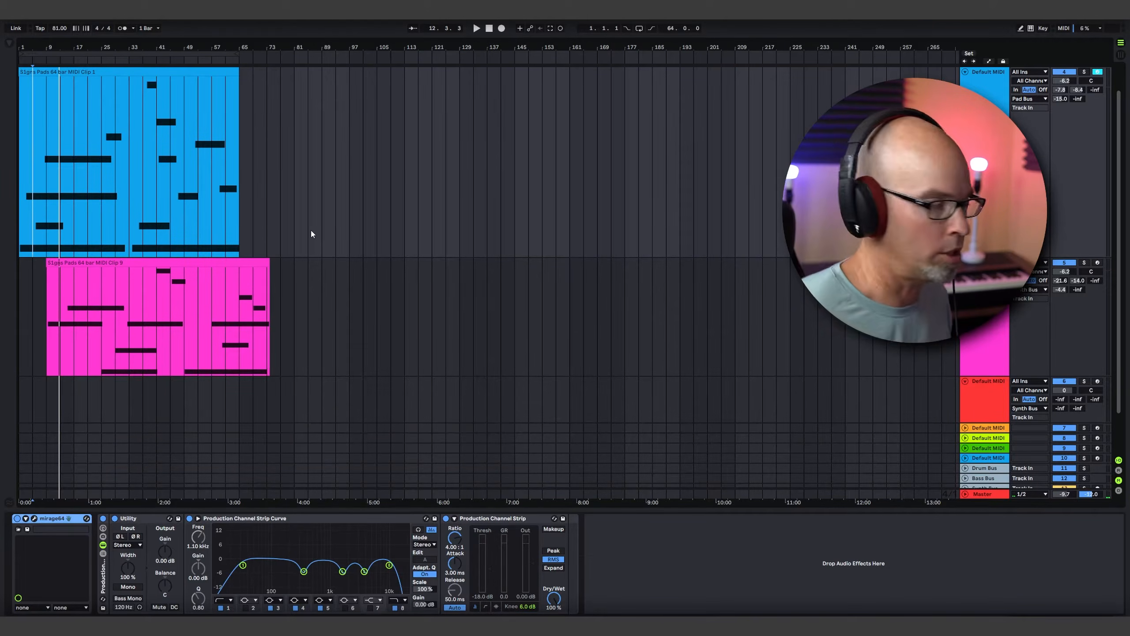
# Step: Play the arrangement from the start of the pink clip and view that track's Wraith instrument during playback, closing it again
pyautogui.click(47, 290)
pyautogui.press('space')
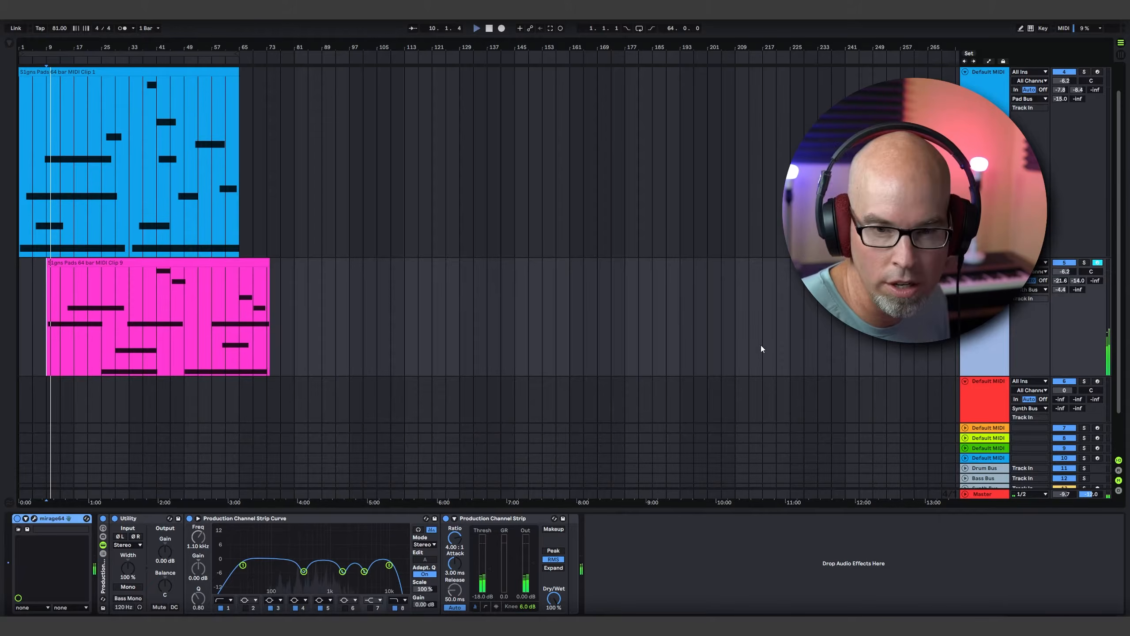
pyautogui.click(35, 519)
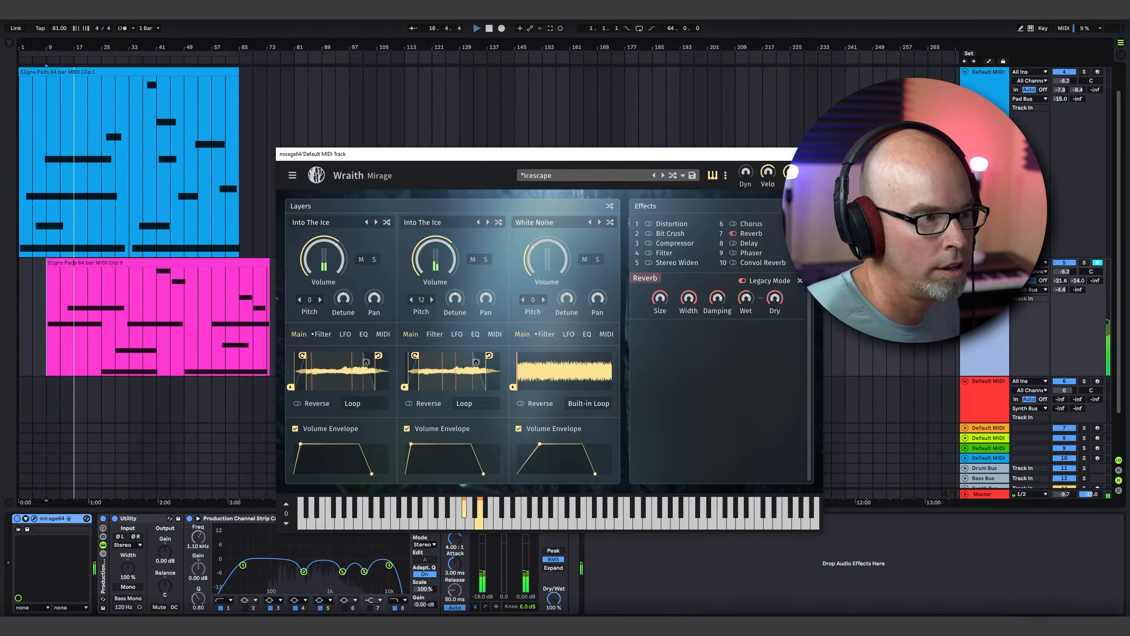
pyautogui.click(813, 155)
# Step: Open the Mirage instrument on the red track with the browser hidden, and stop playback
pyautogui.click(982, 387)
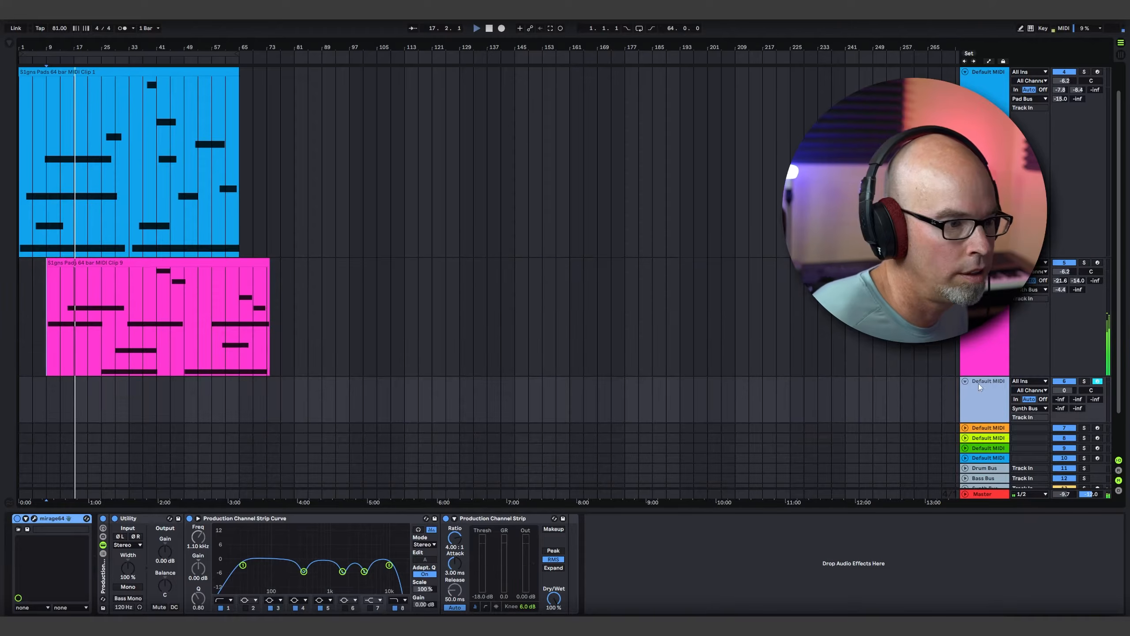
pyautogui.click(9, 43)
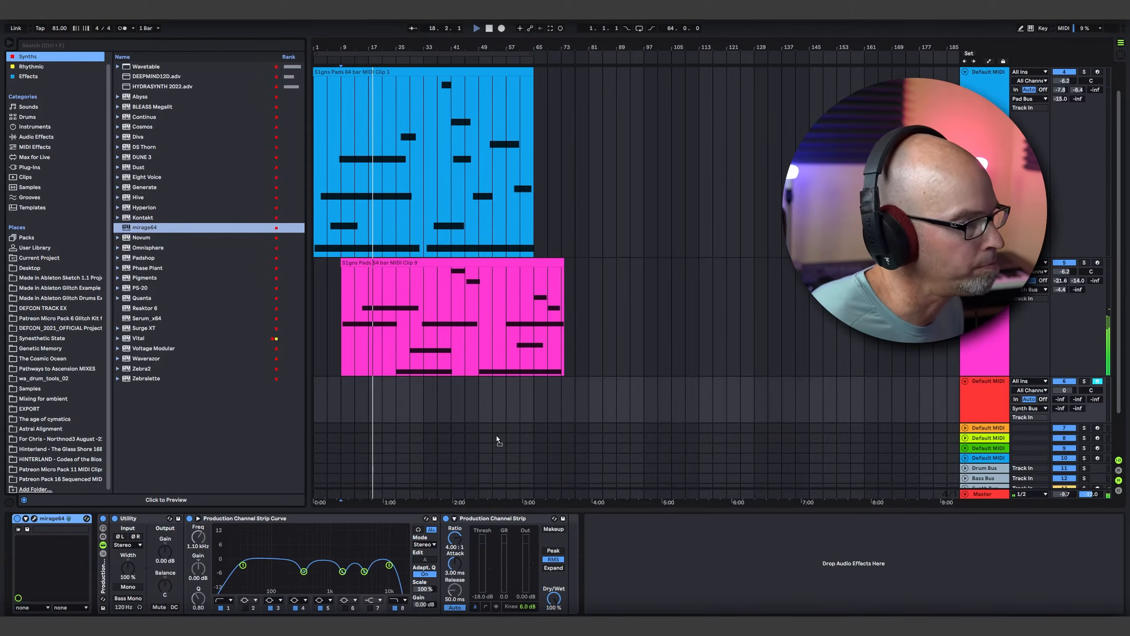
pyautogui.click(35, 519)
pyautogui.click(9, 43)
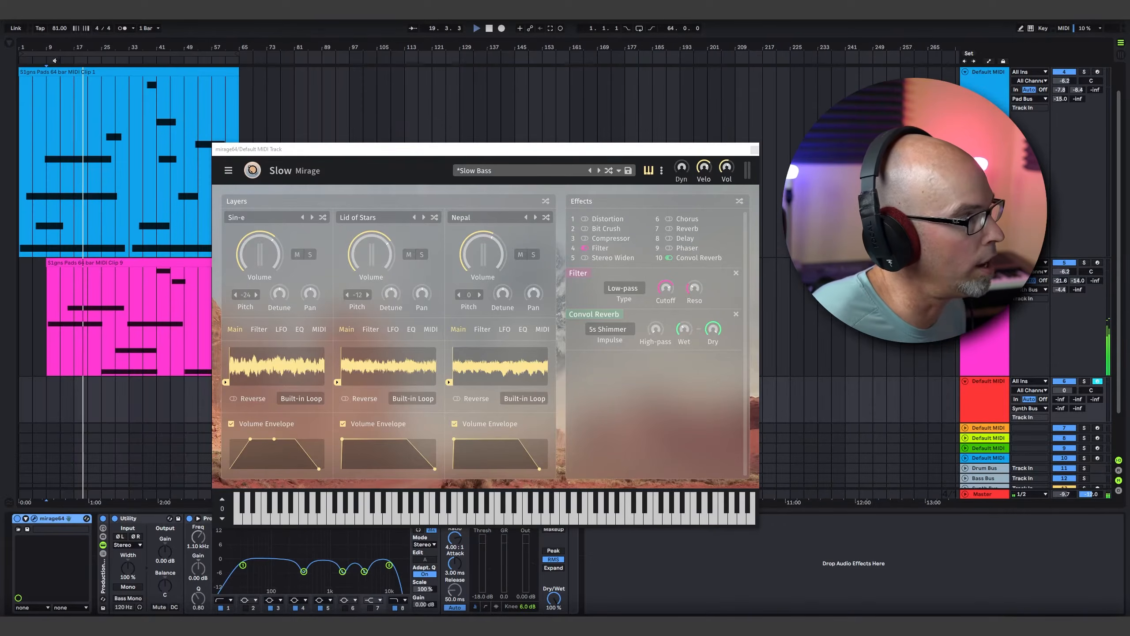
pyautogui.press('space')
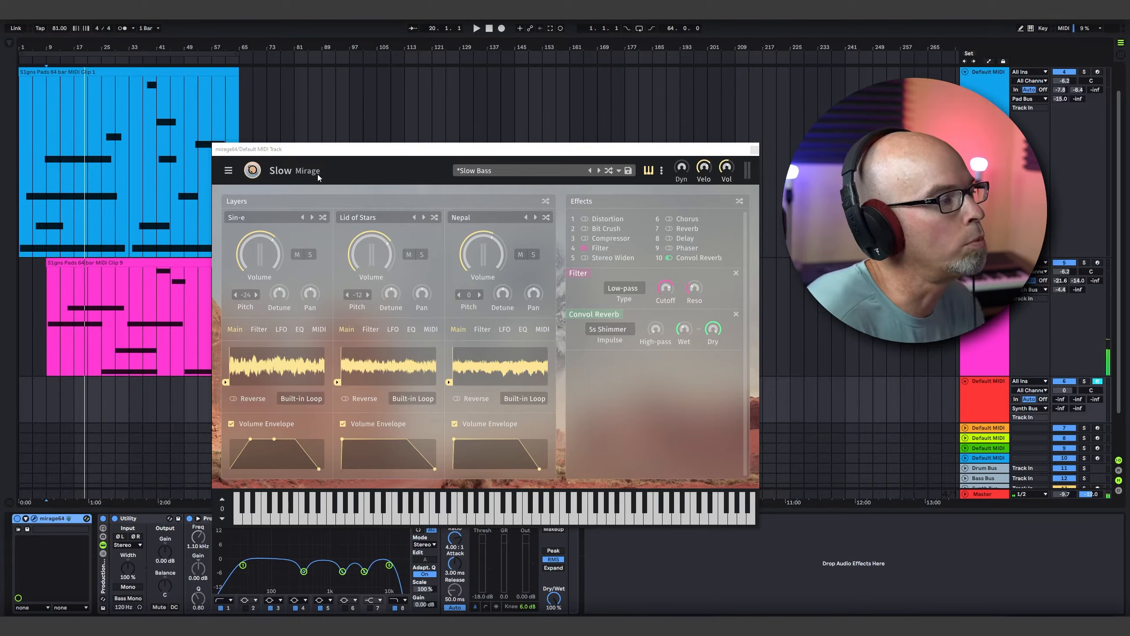
# Step: Choose Random Same Library Preset as the preset shuffle mode for the red track's Slow instrument
pyautogui.click(616, 173)
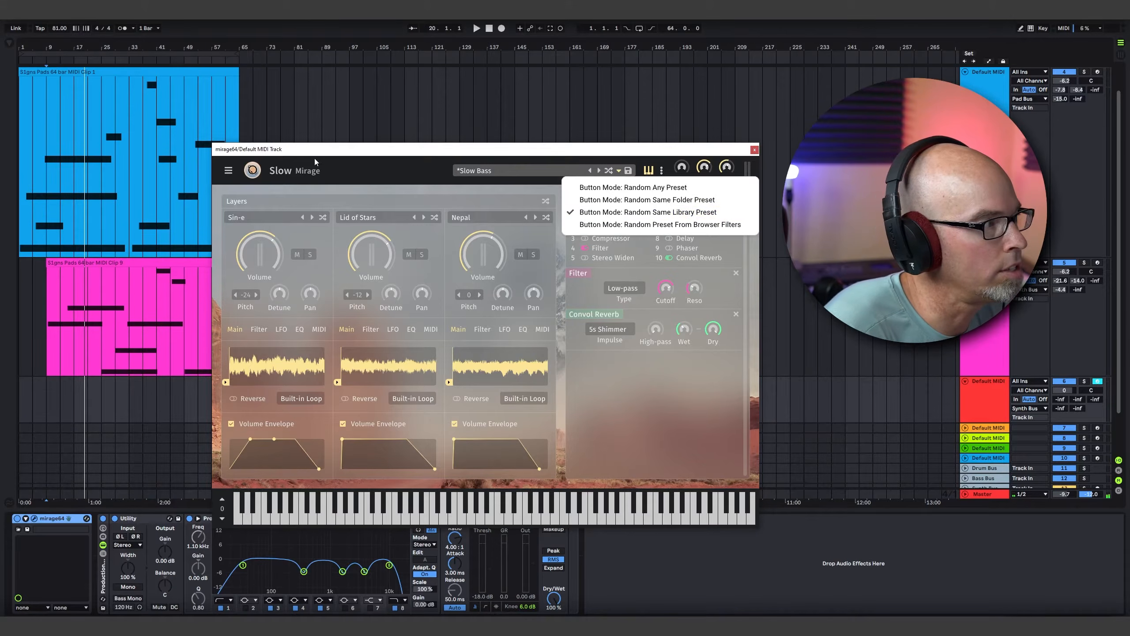
pyautogui.click(273, 172)
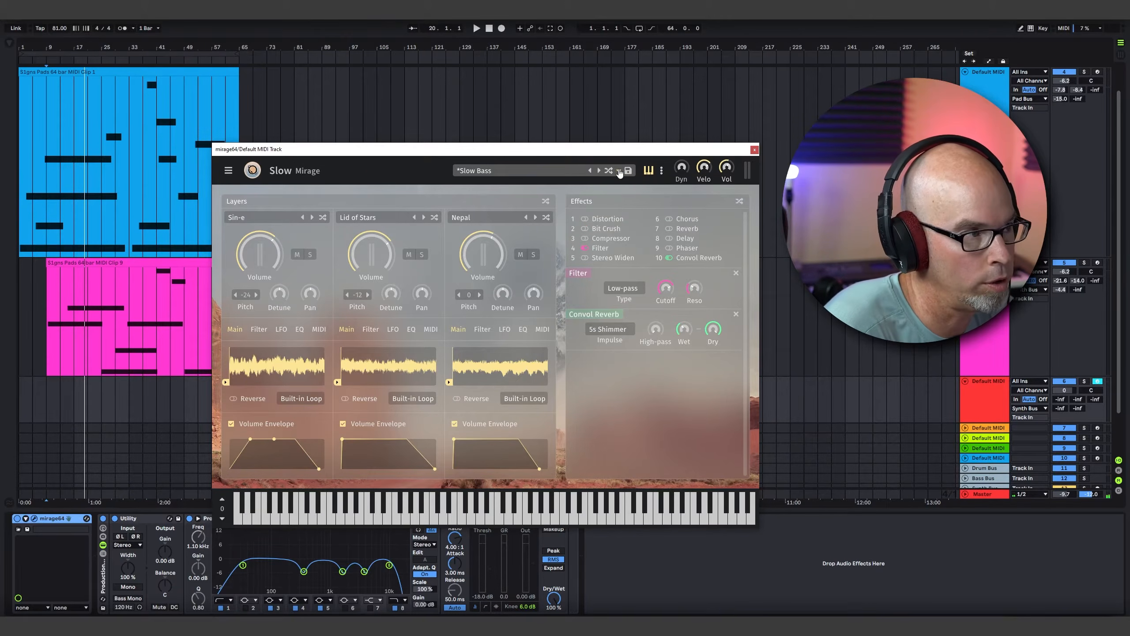
pyautogui.click(619, 171)
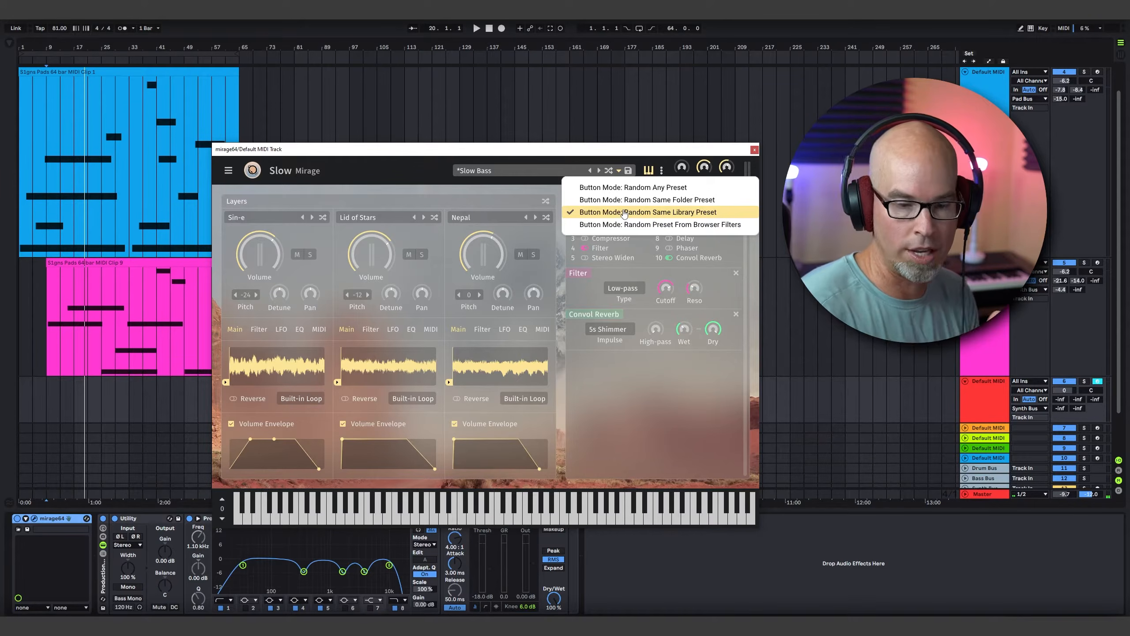
pyautogui.click(624, 200)
# Step: Shuffle through random Slow presets until Luminous Light is loaded, and select the red track to audition it
pyautogui.click(609, 171)
pyautogui.click(609, 171)
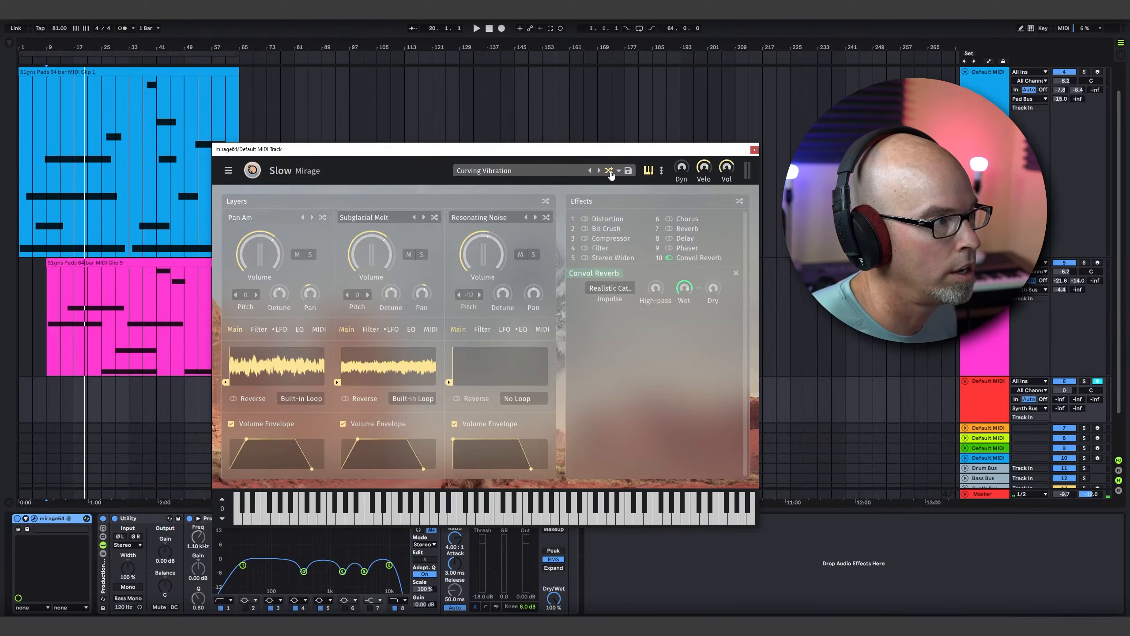
pyautogui.click(610, 171)
pyautogui.click(610, 172)
pyautogui.click(610, 172)
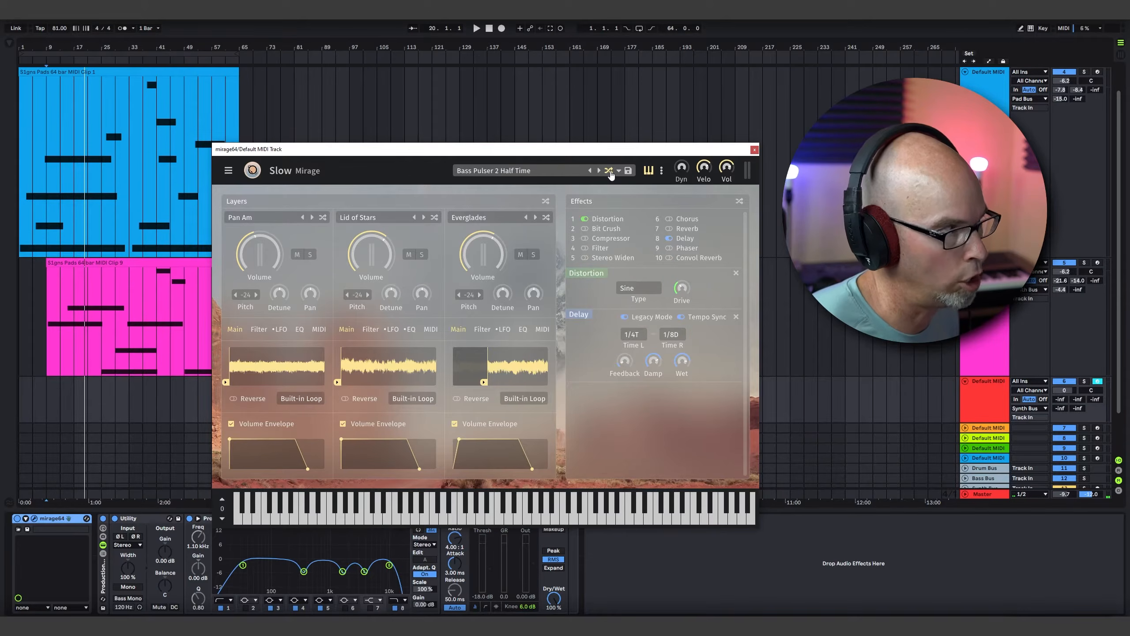
pyautogui.click(609, 171)
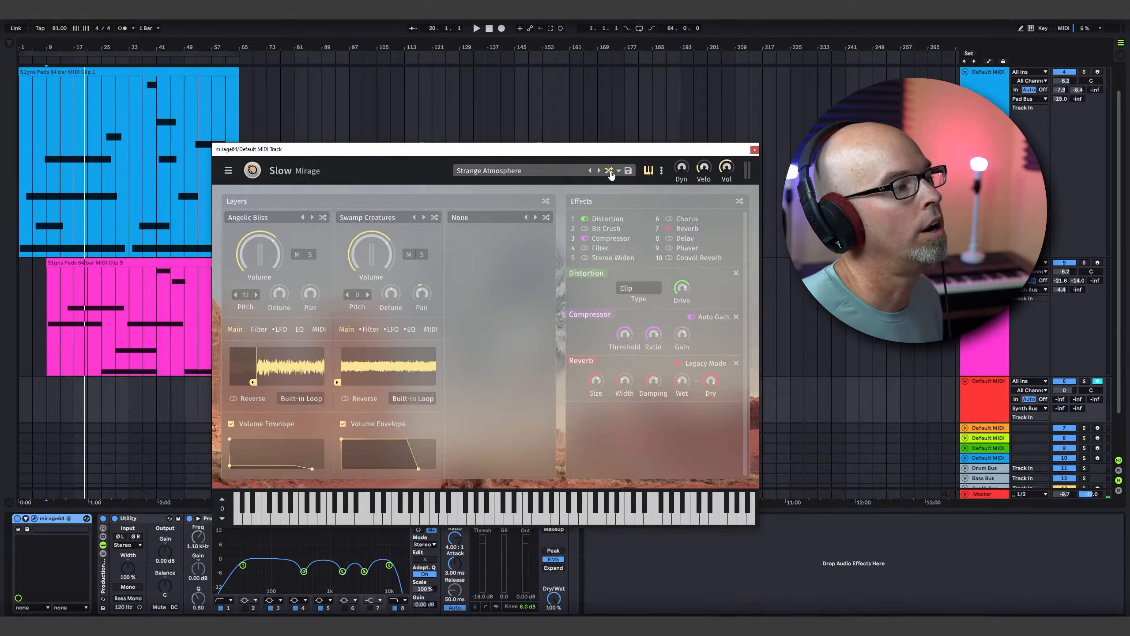
pyautogui.click(610, 171)
pyautogui.click(610, 172)
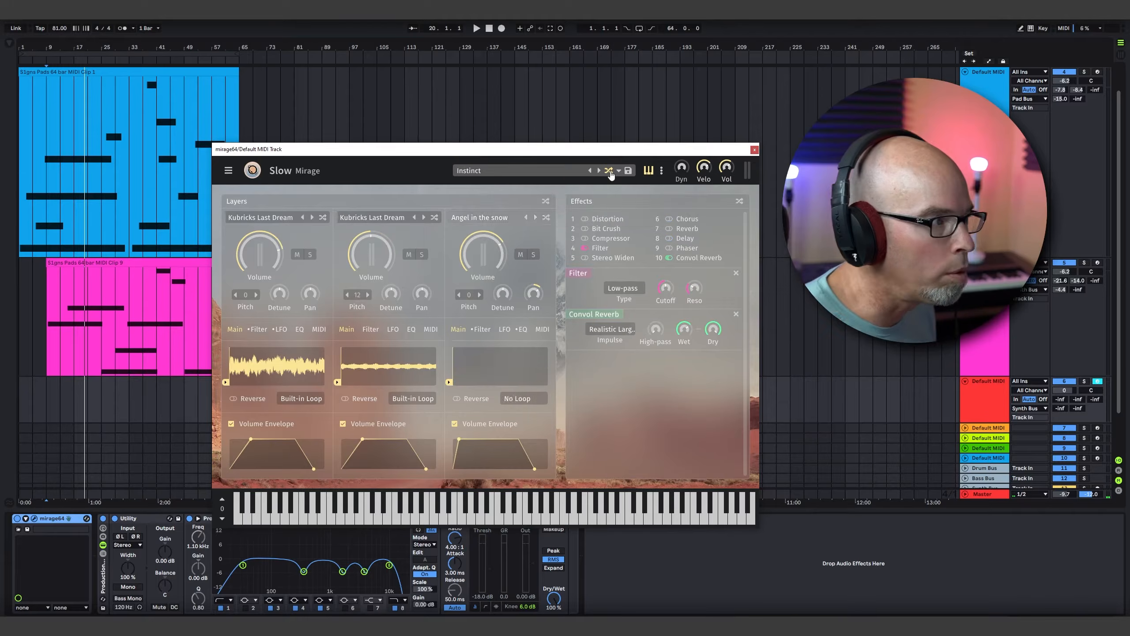
pyautogui.click(609, 172)
pyautogui.click(610, 172)
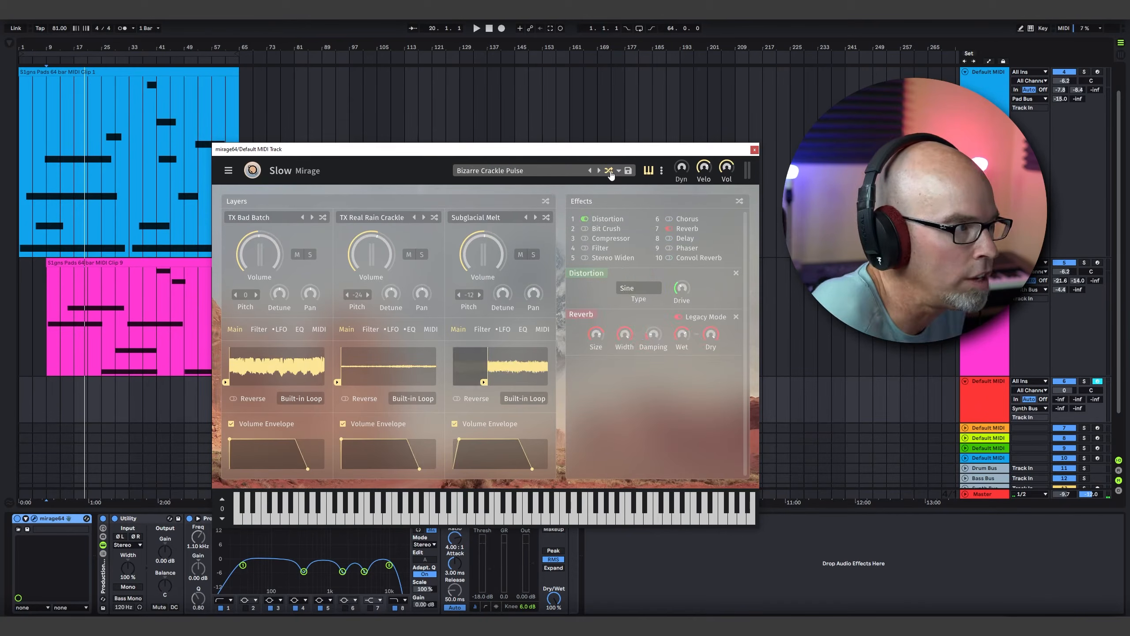
pyautogui.click(610, 172)
pyautogui.click(610, 172)
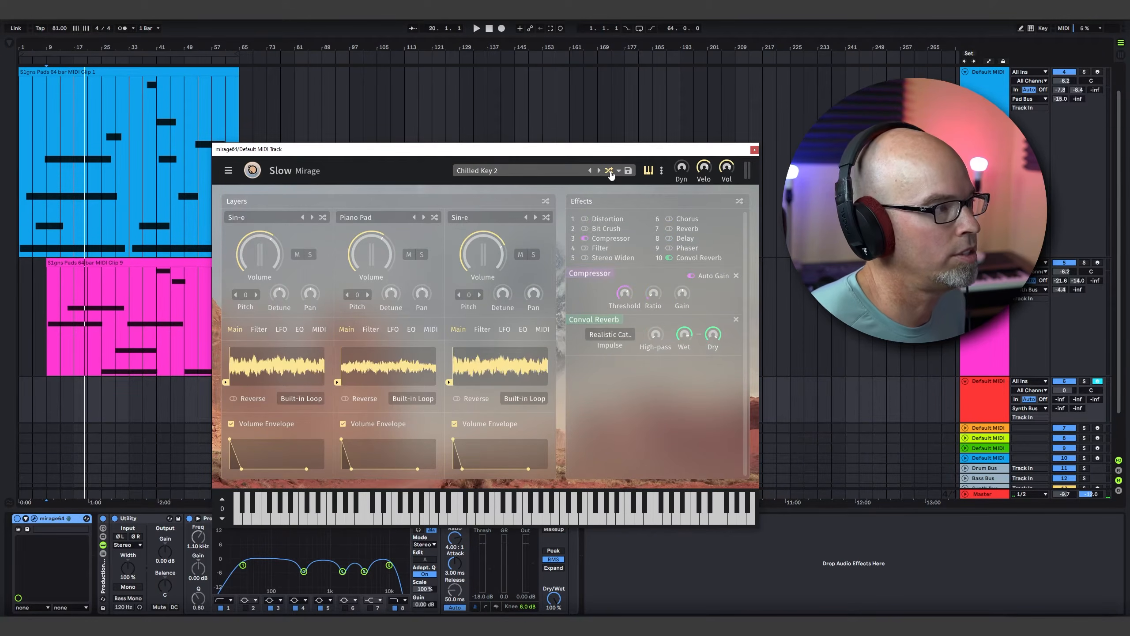
pyautogui.click(610, 172)
pyautogui.click(610, 172)
pyautogui.click(610, 171)
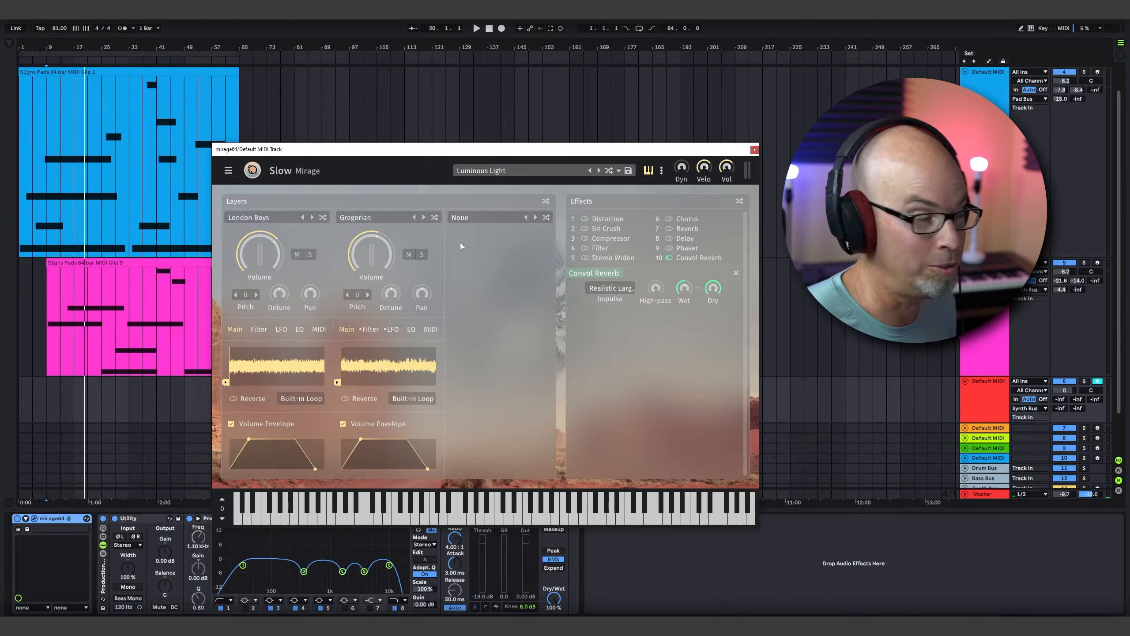
pyautogui.click(1061, 409)
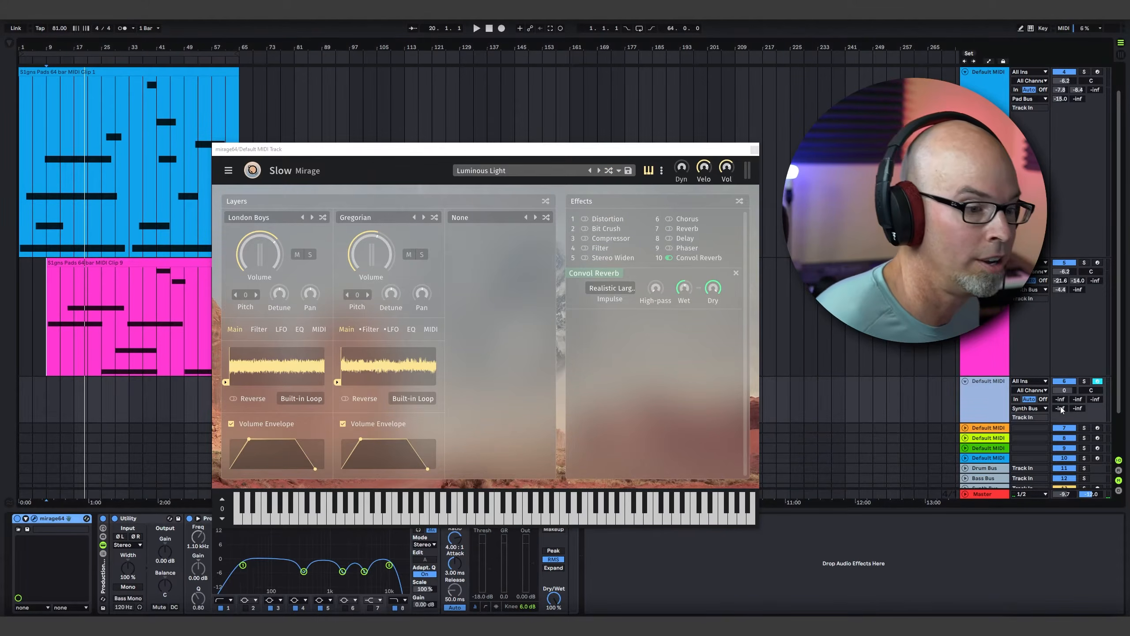
pyautogui.moveTo(1062, 409); pyautogui.dragTo(1061, 382)
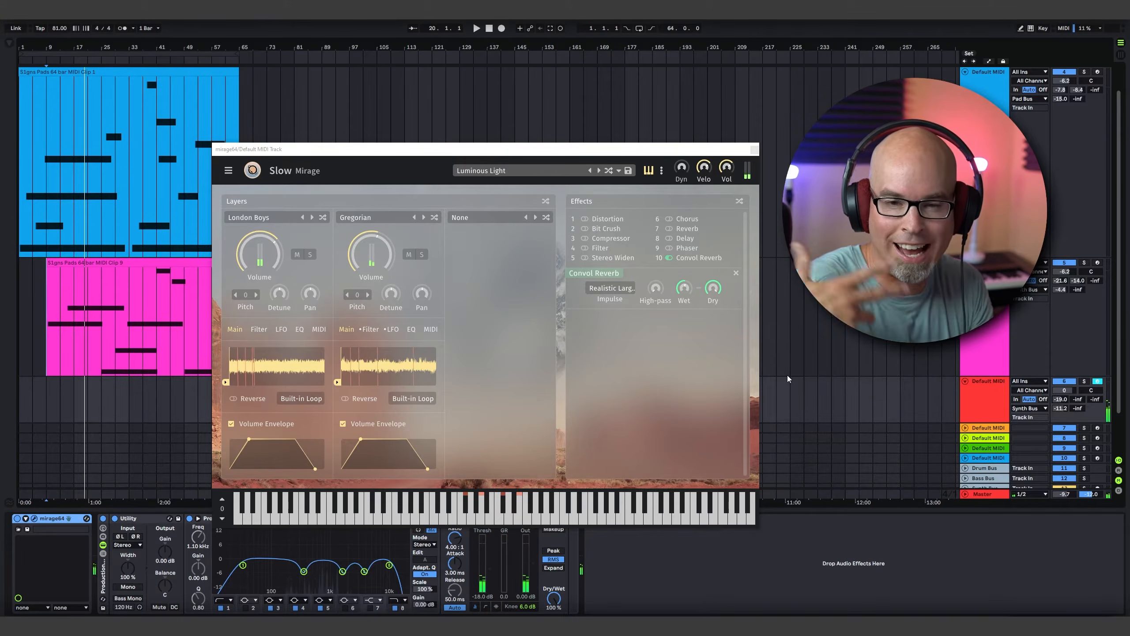
# Step: Play the arrangement from bar 9, at the start of the pink track's clip
pyautogui.click(45, 308)
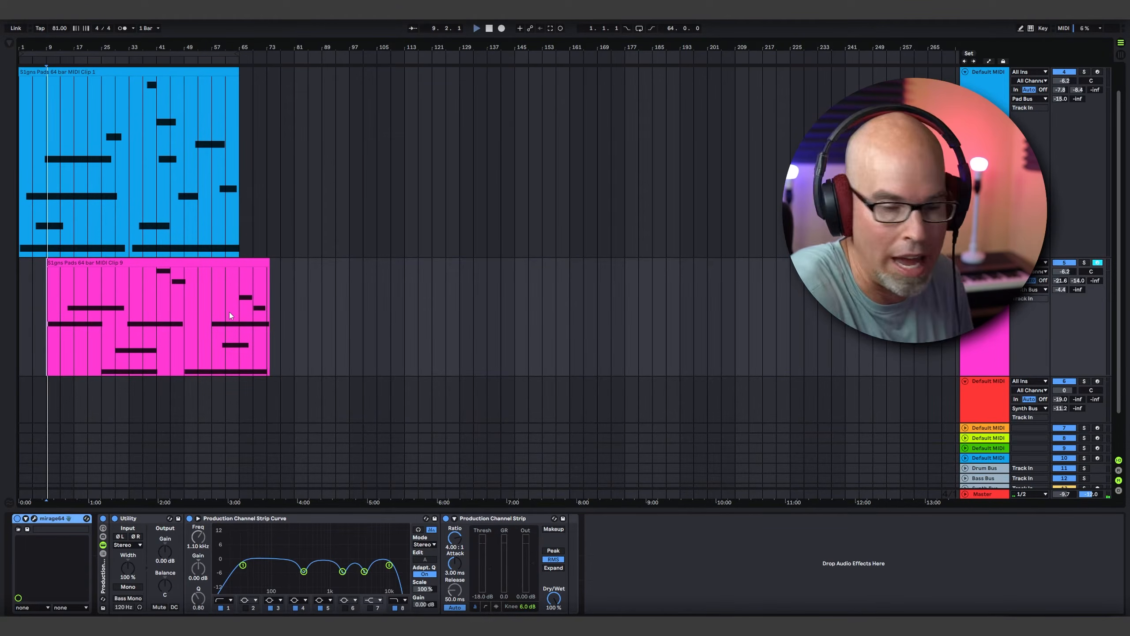
pyautogui.press('space')
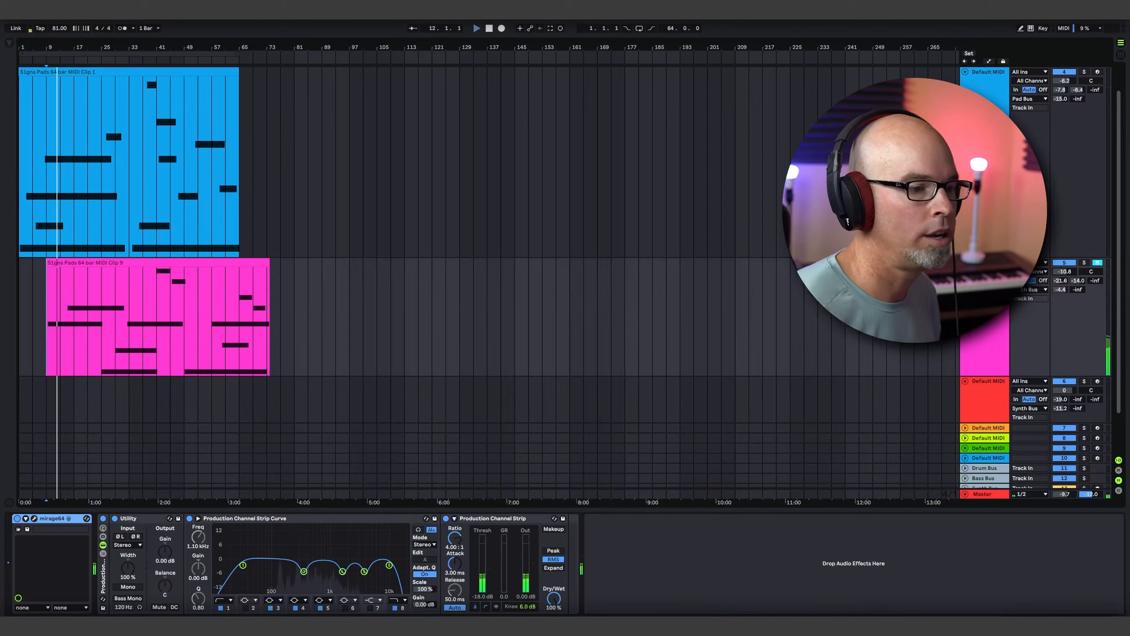
# Step: Set the Gregorian layer of the red track's Mirage instrument to Built-in Ping-Pong Loop, and stop playback
pyautogui.click(991, 395)
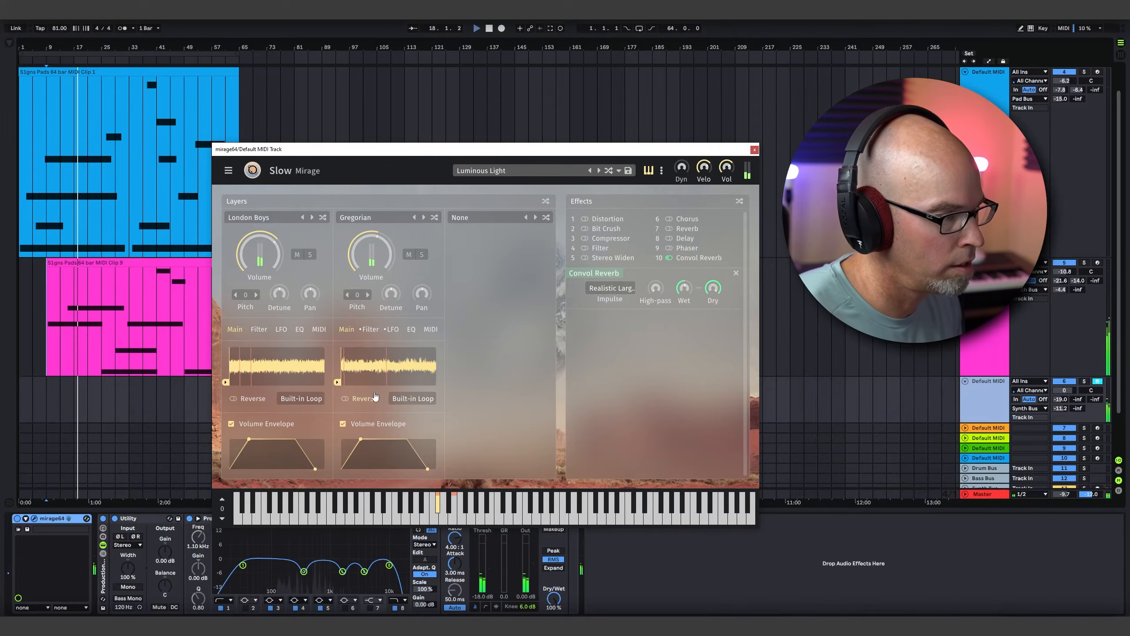
pyautogui.click(413, 399)
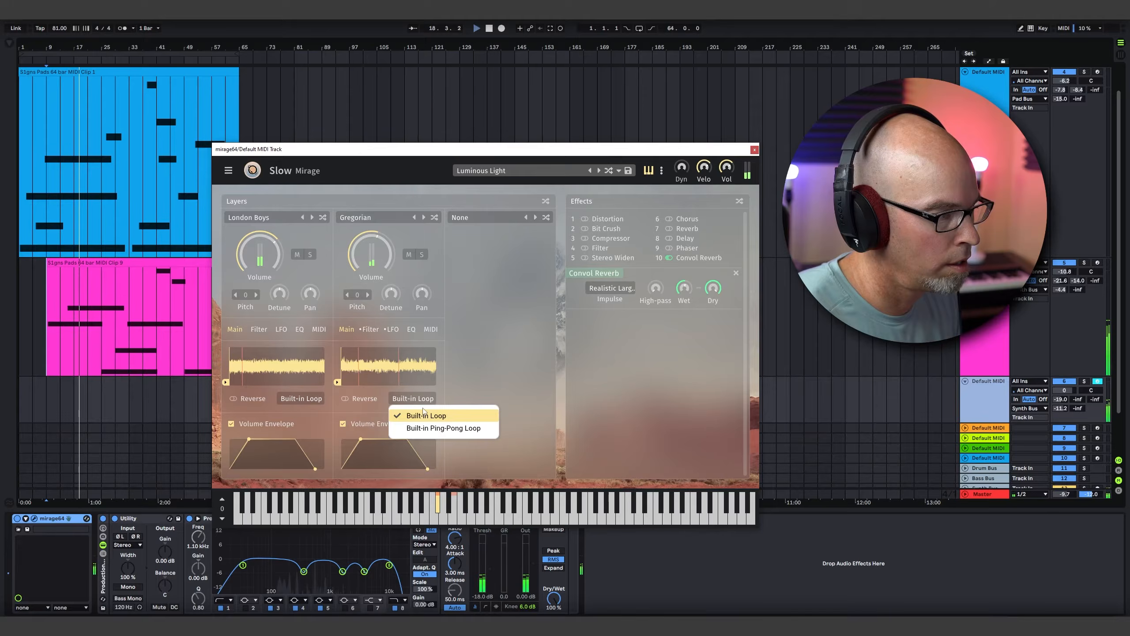
pyautogui.click(443, 428)
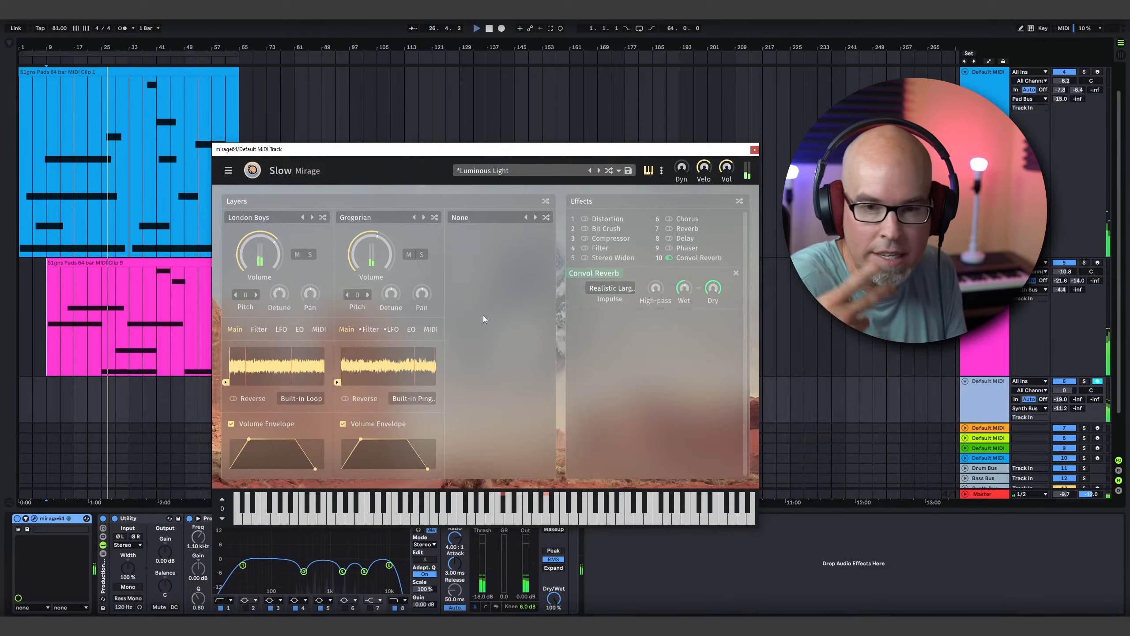
pyautogui.press('space')
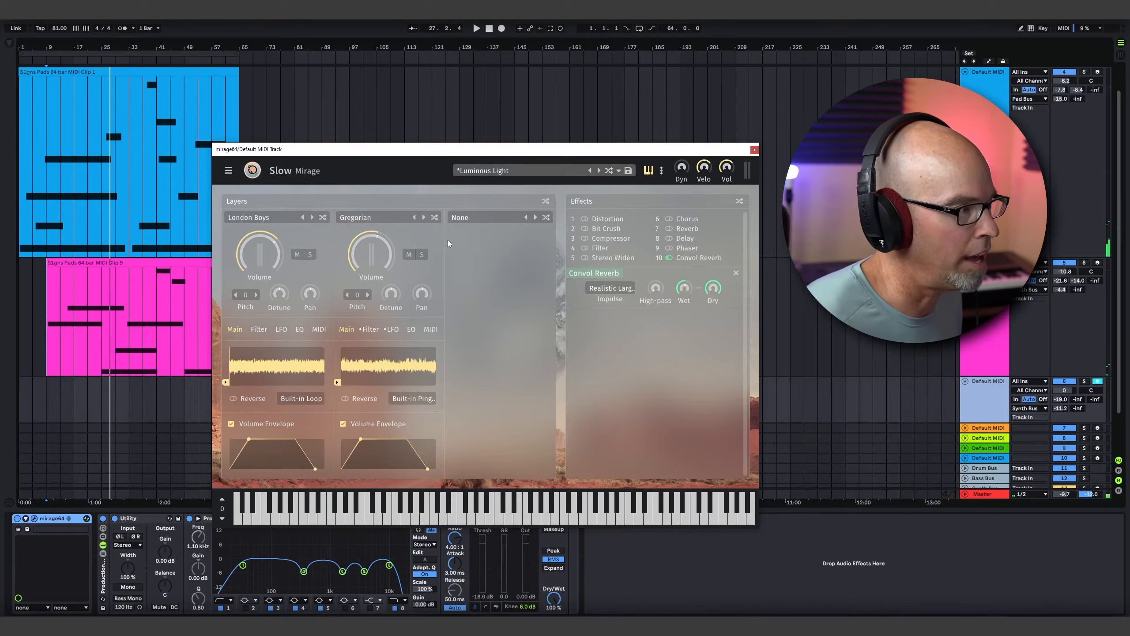
# Step: Solo the red track and load the Sin-e tonal sound into the empty third layer
pyautogui.click(1084, 381)
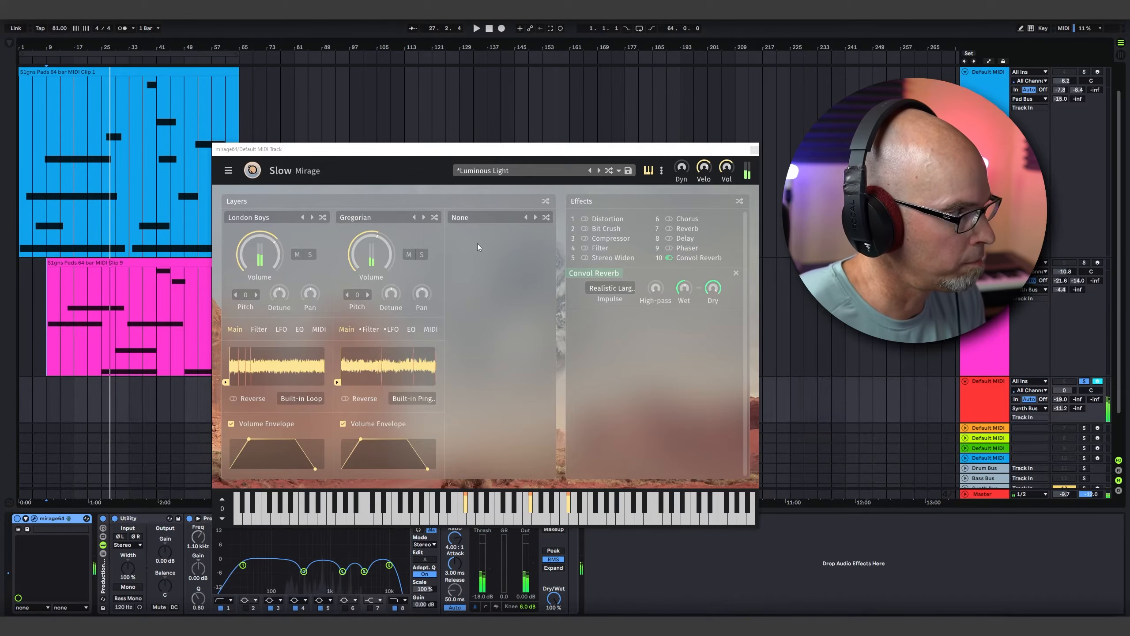
pyautogui.click(468, 223)
pyautogui.moveTo(490, 259)
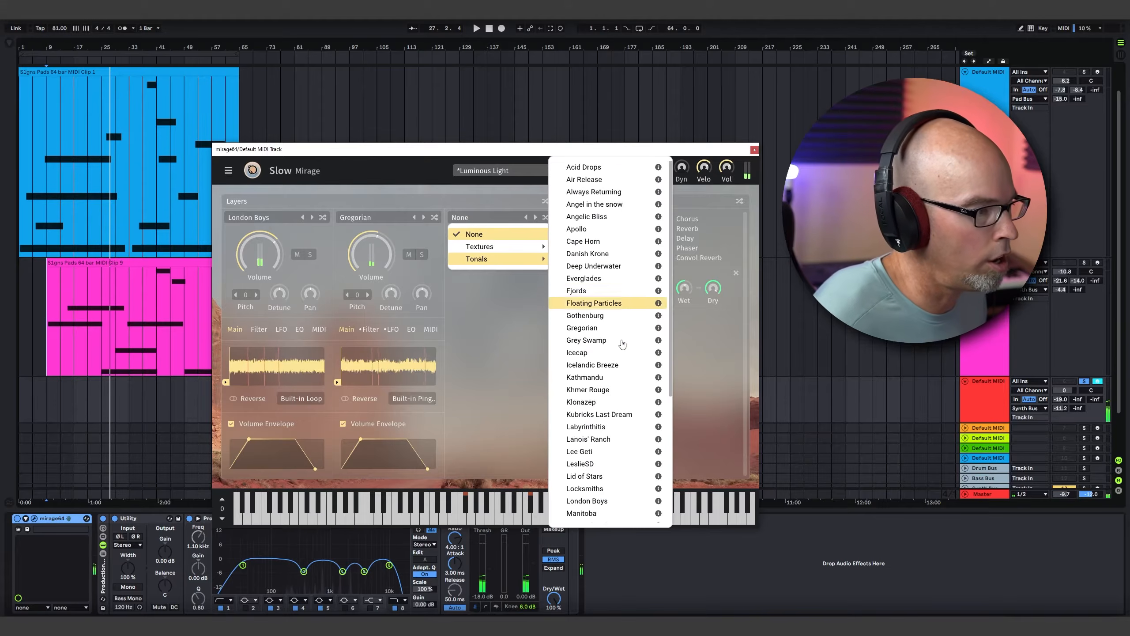
pyautogui.scroll(-5, 623, 330)
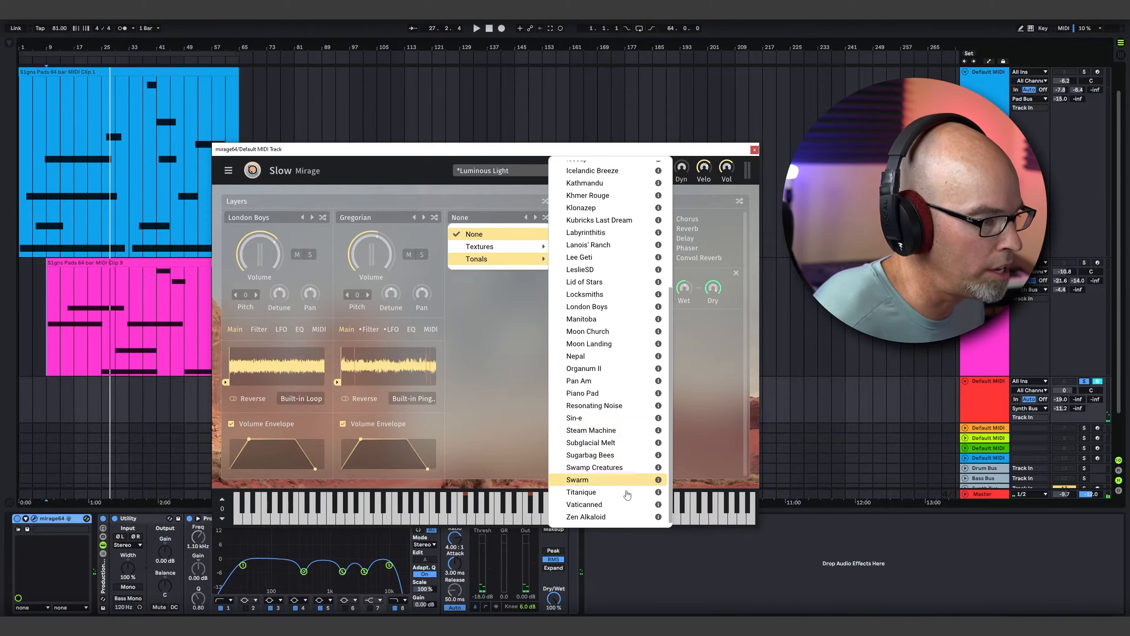
pyautogui.scroll(2, 620, 404)
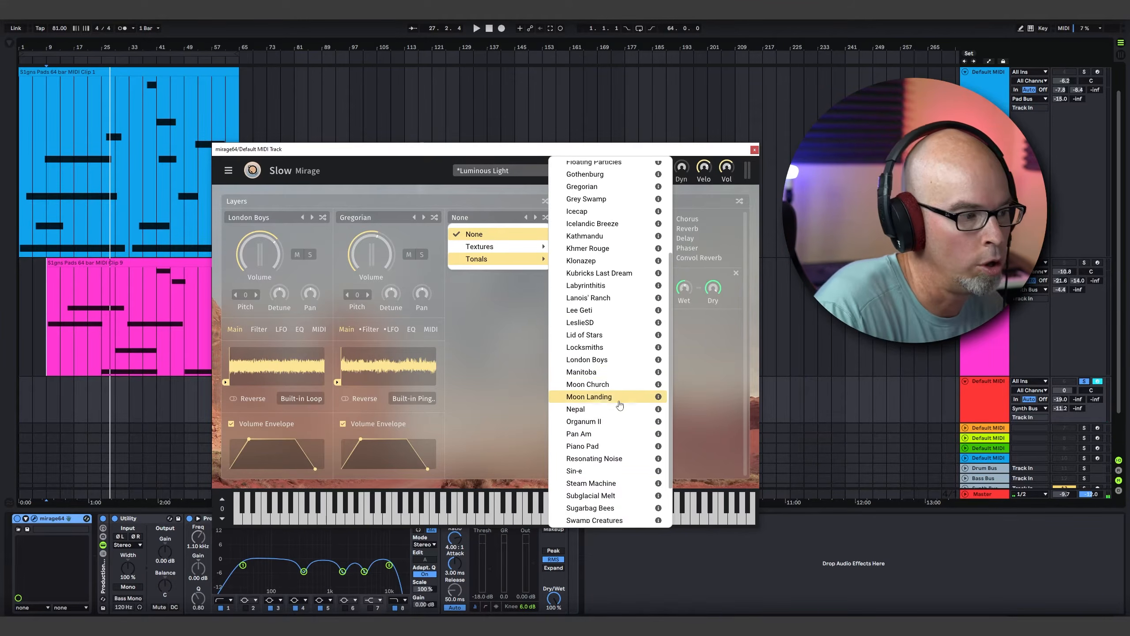
pyautogui.scroll(-1, 621, 410)
pyautogui.click(596, 428)
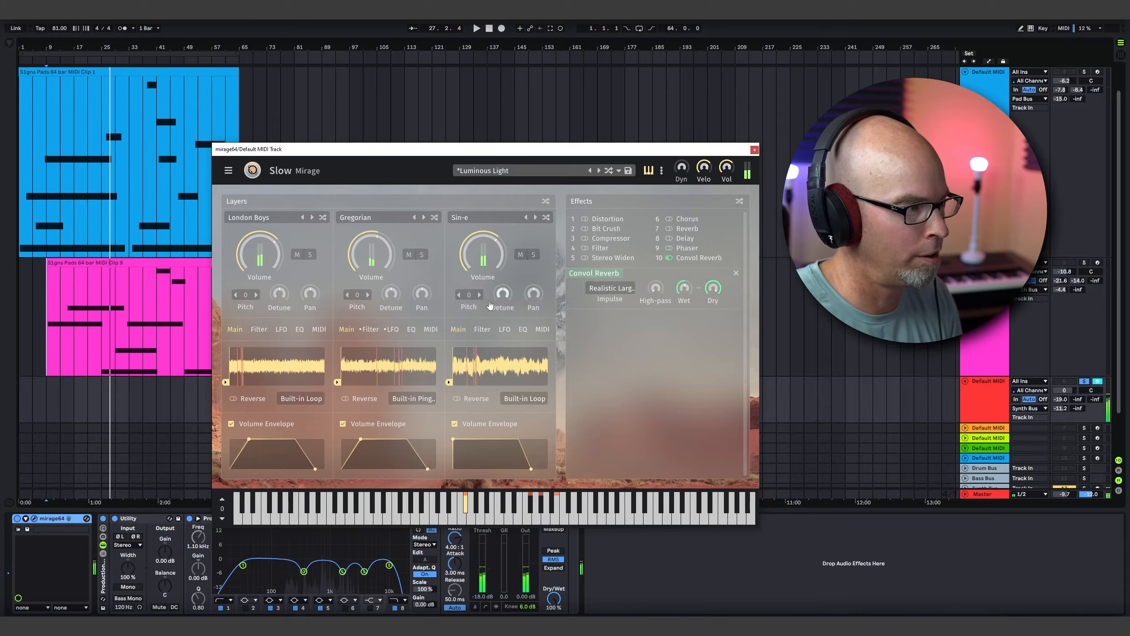
# Step: Lower the Sin-e layer's pitch to -24 and lengthen the attack of its volume envelope
pyautogui.moveTo(478, 292); pyautogui.dragTo(463, 409)
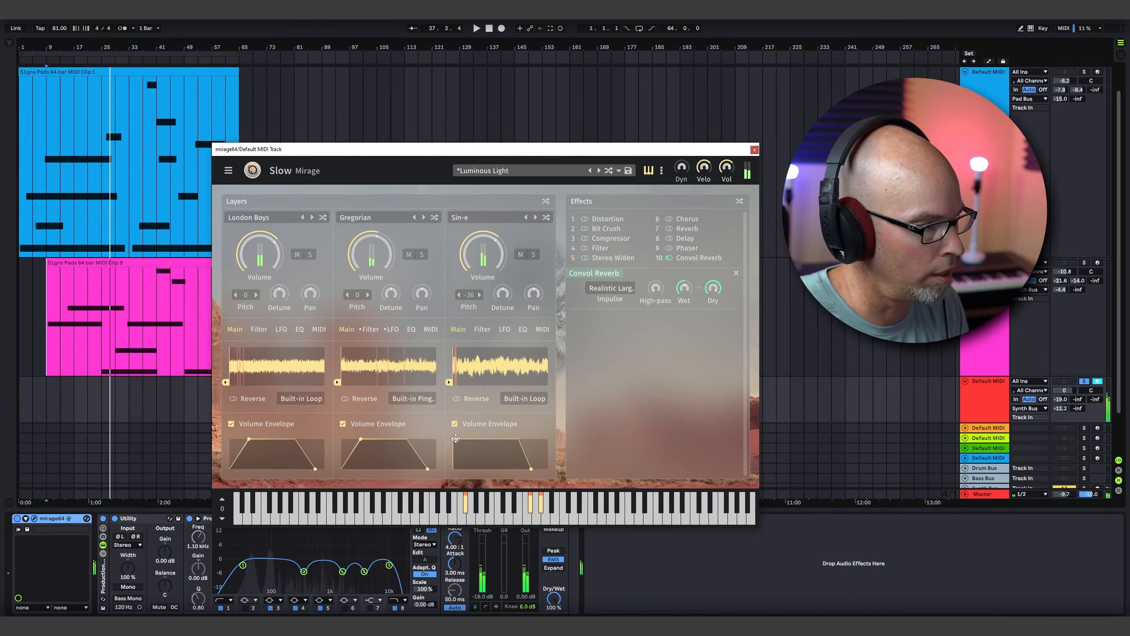
pyautogui.moveTo(456, 438); pyautogui.dragTo(485, 442)
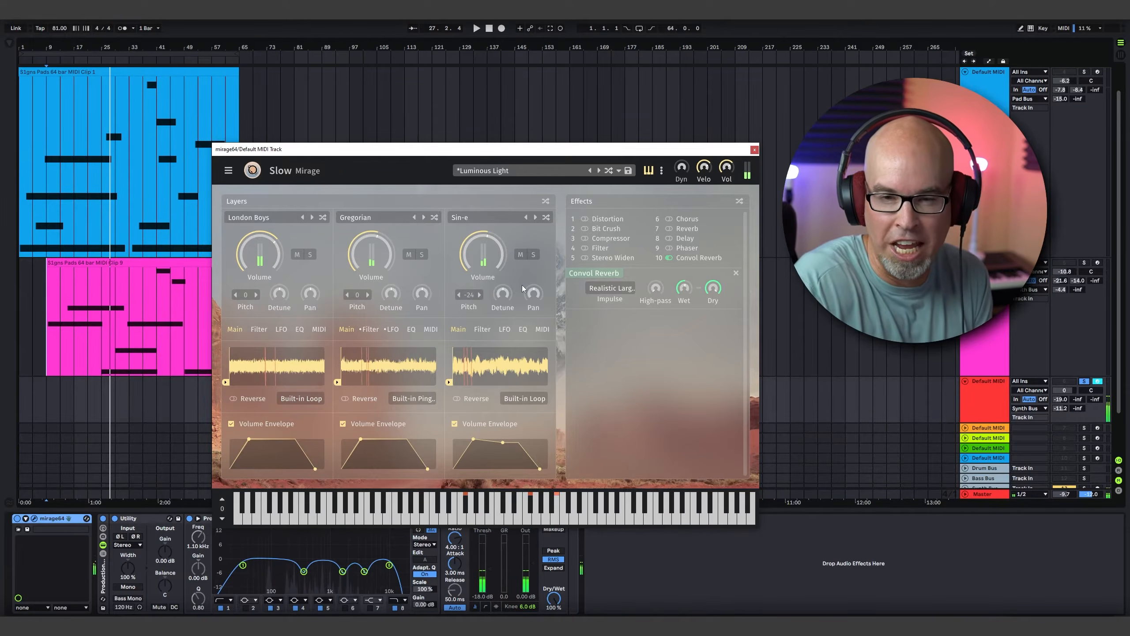
# Step: Solo the second layer, try the Labyrinthitis tonal sound in it, and replace that with Cape Horn
pyautogui.click(422, 254)
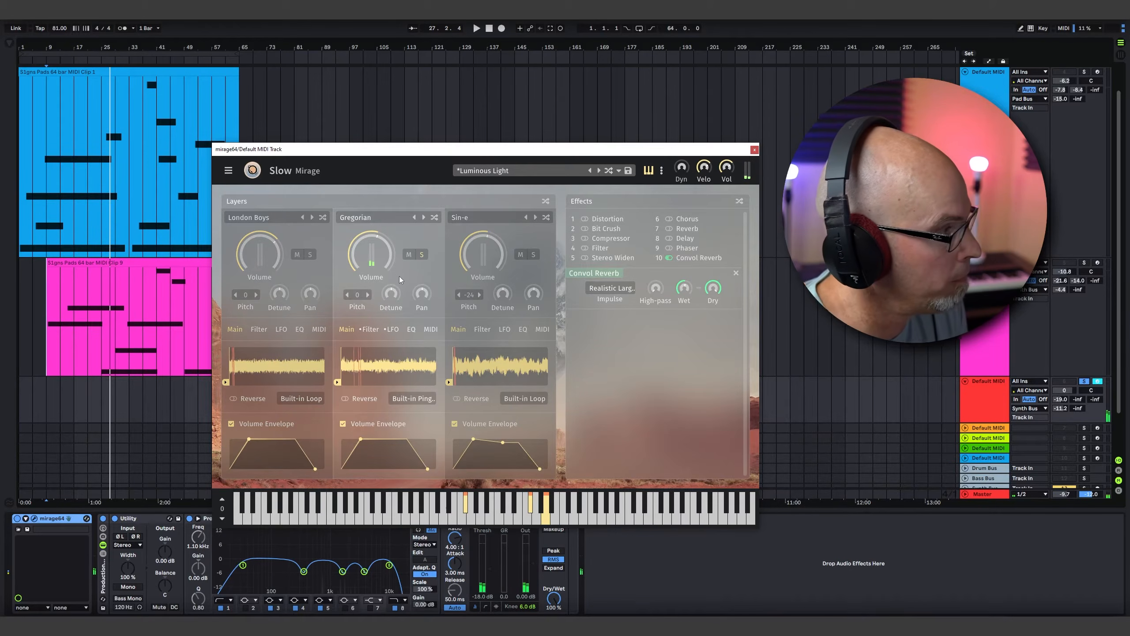
pyautogui.moveTo(381, 258)
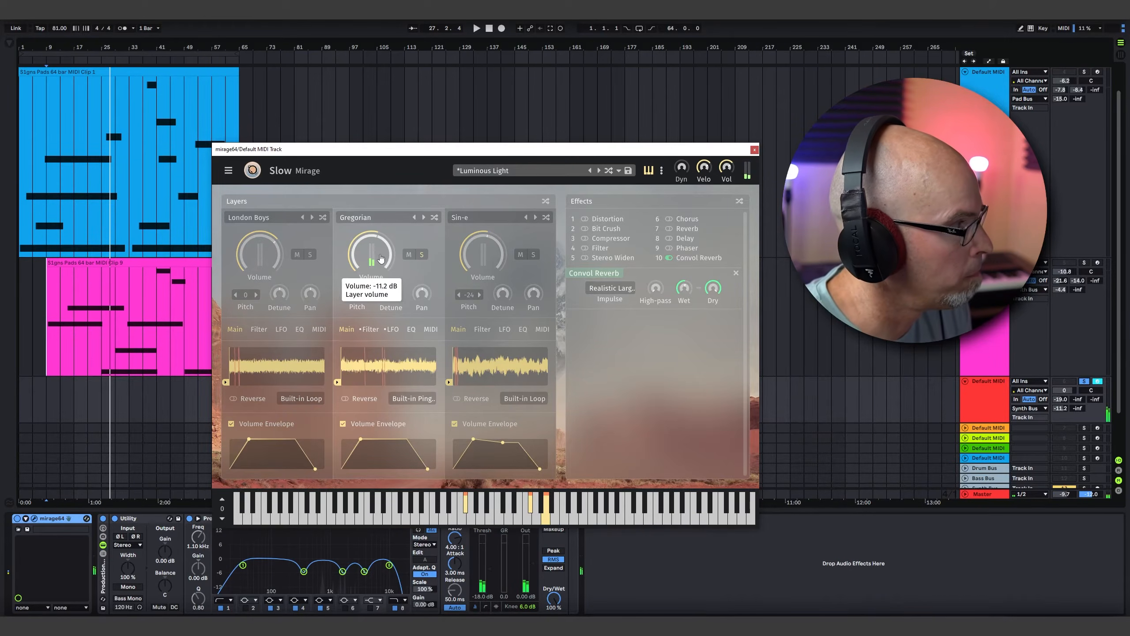
pyautogui.click(361, 218)
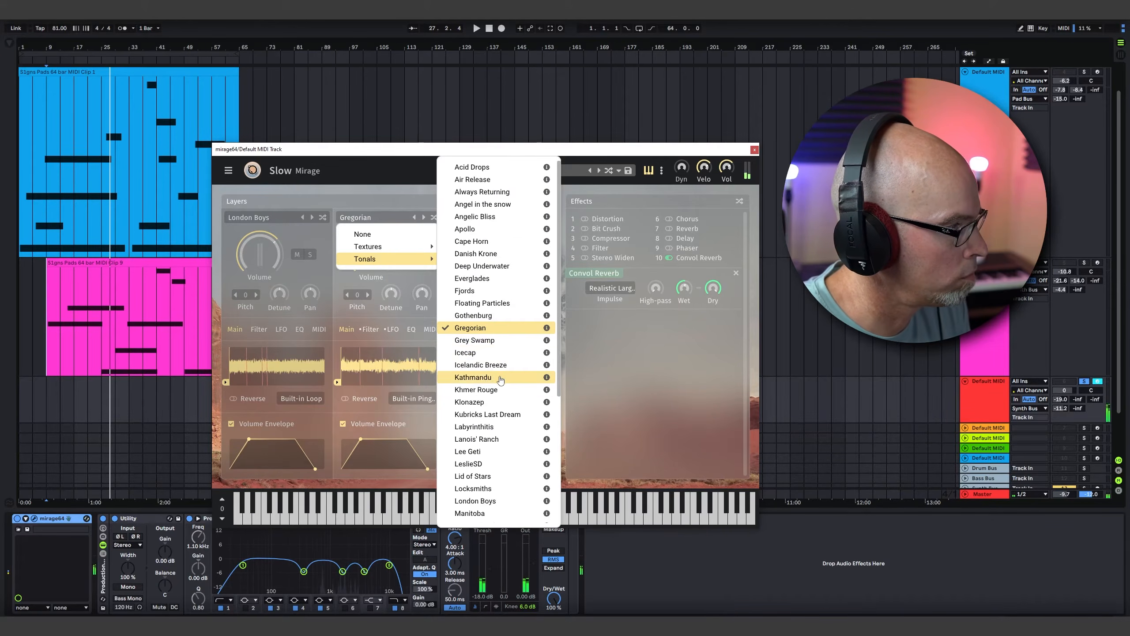
pyautogui.click(495, 428)
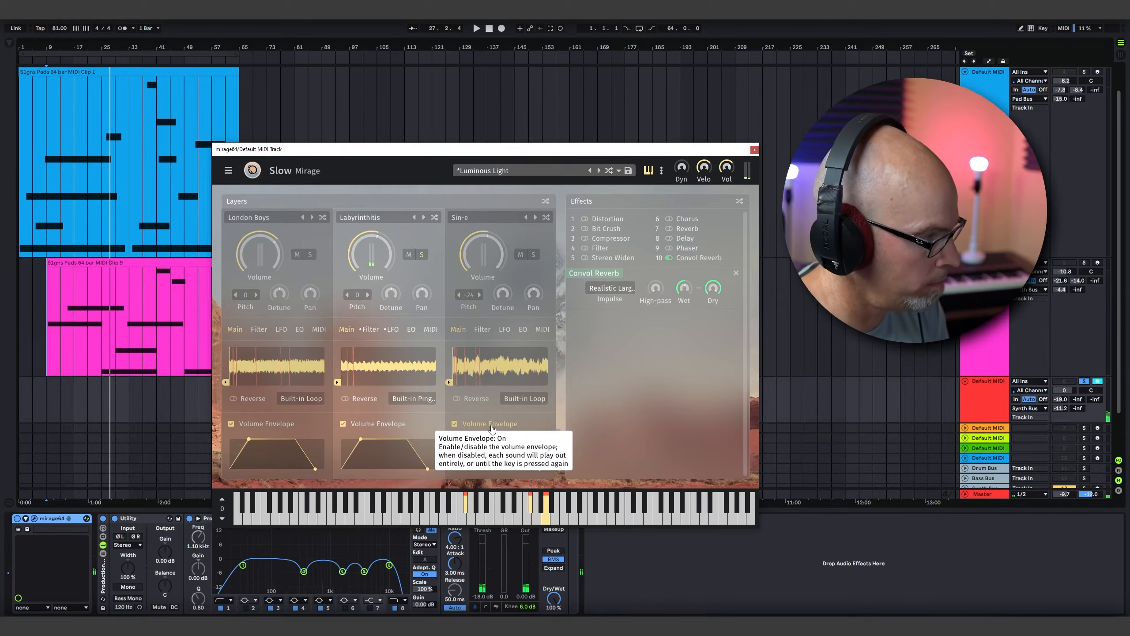
pyautogui.click(378, 220)
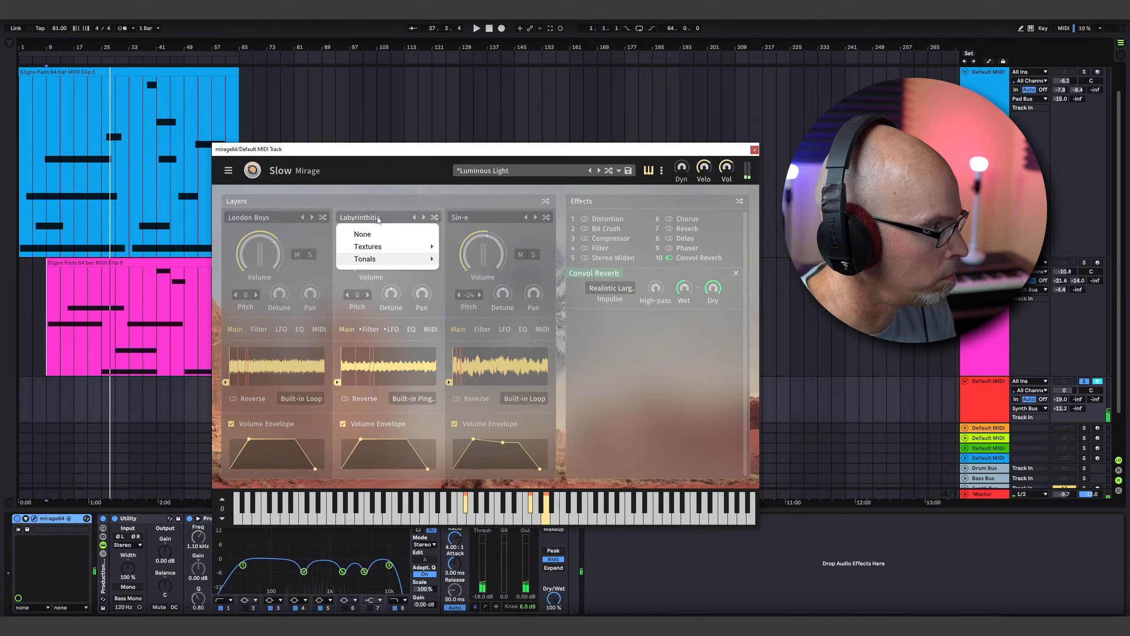
pyautogui.moveTo(382, 262)
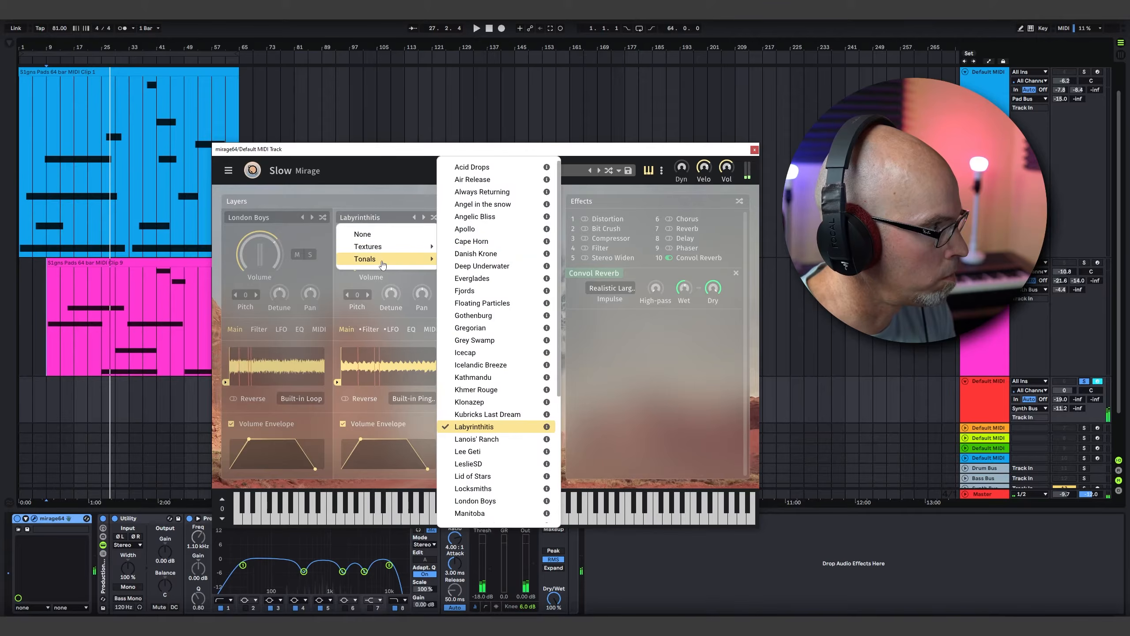
pyautogui.click(508, 243)
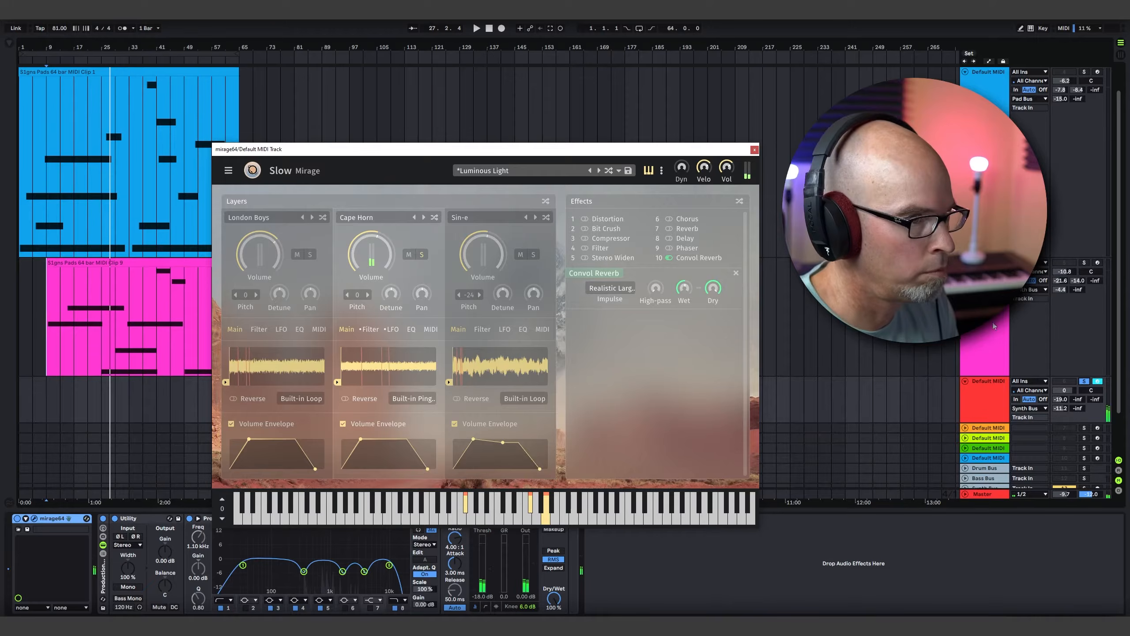
# Step: Unsolo the red track and raise the Cape Horn layer's volume to about -7.7 dB
pyautogui.click(1084, 382)
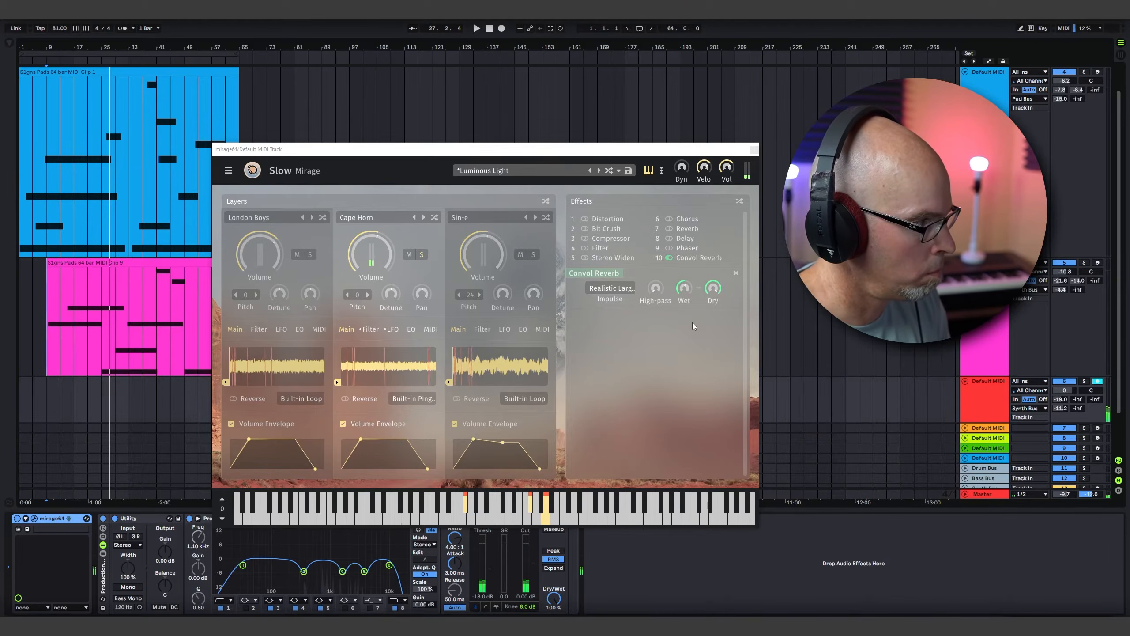
pyautogui.click(382, 235)
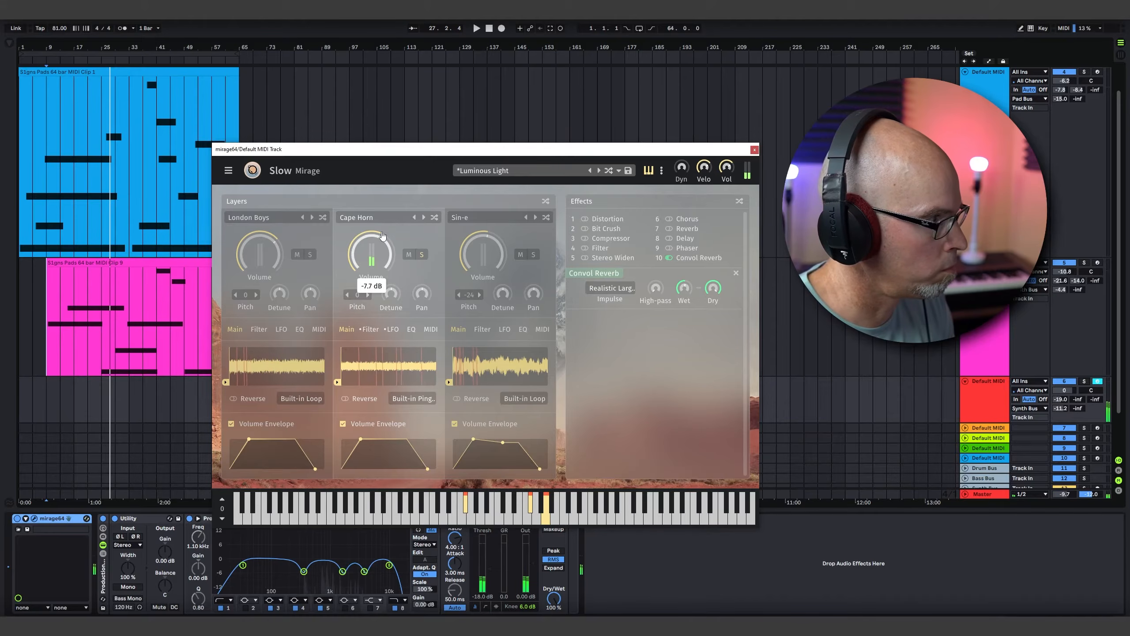
pyautogui.moveTo(384, 236)
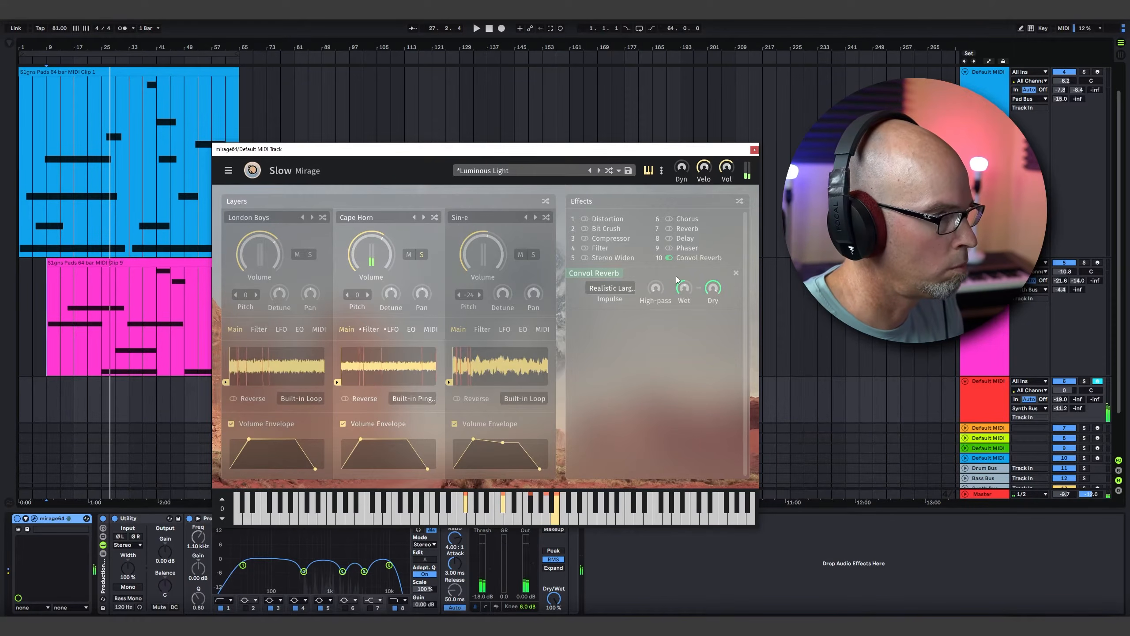
# Step: Set the Convol Reverb impulse to 5s Shimmer, and enable Bit Crush while experimenting with its sample rate
pyautogui.click(620, 290)
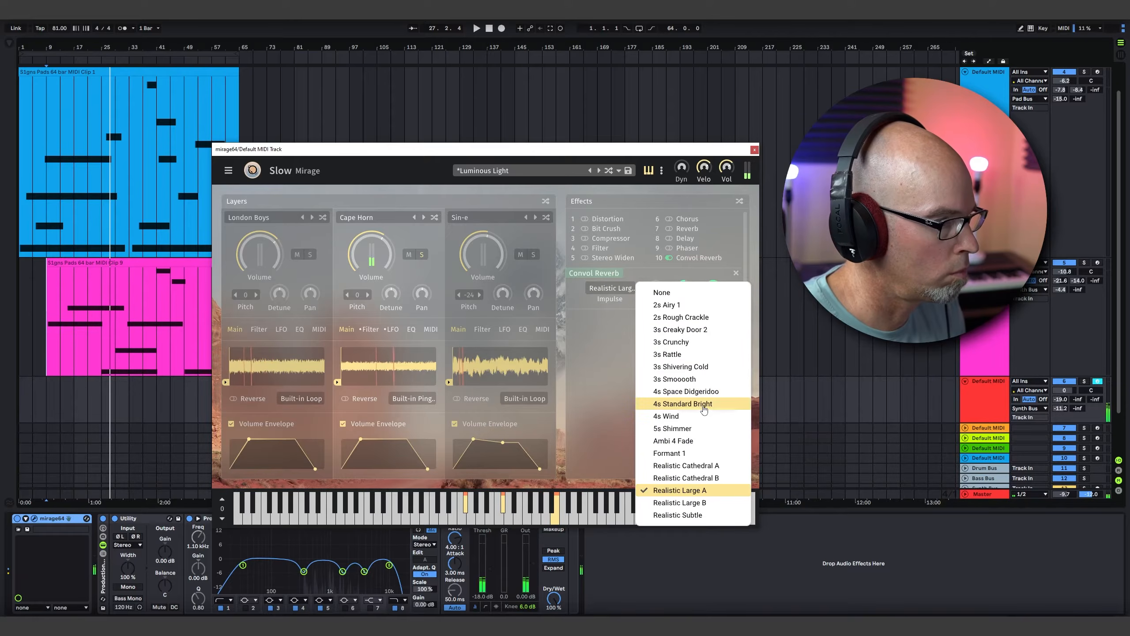
pyautogui.click(692, 428)
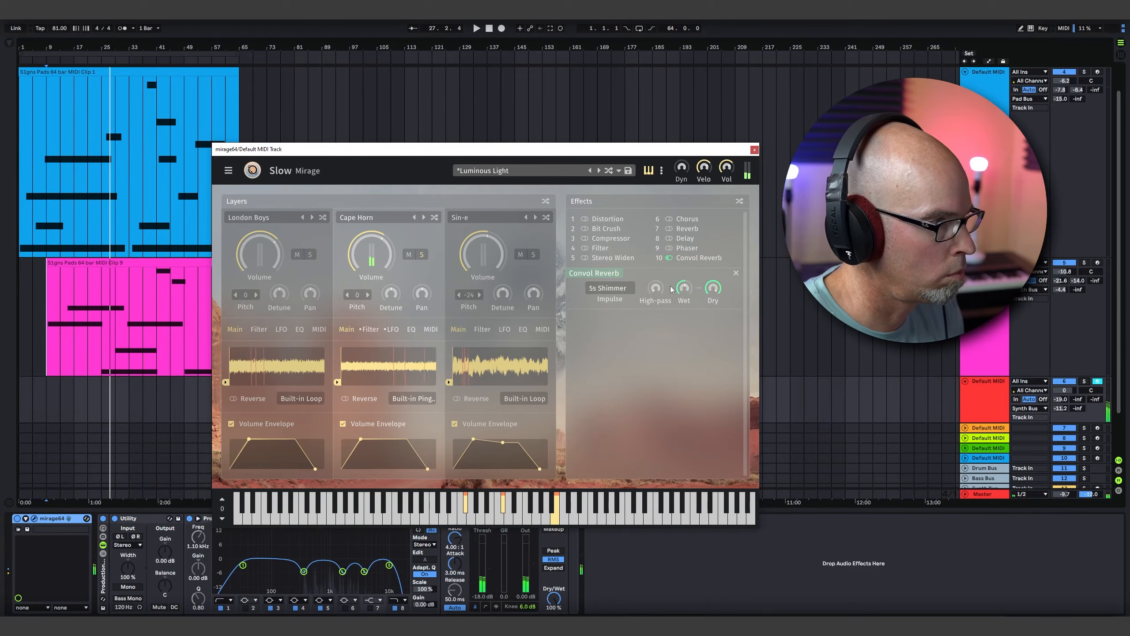
pyautogui.click(585, 229)
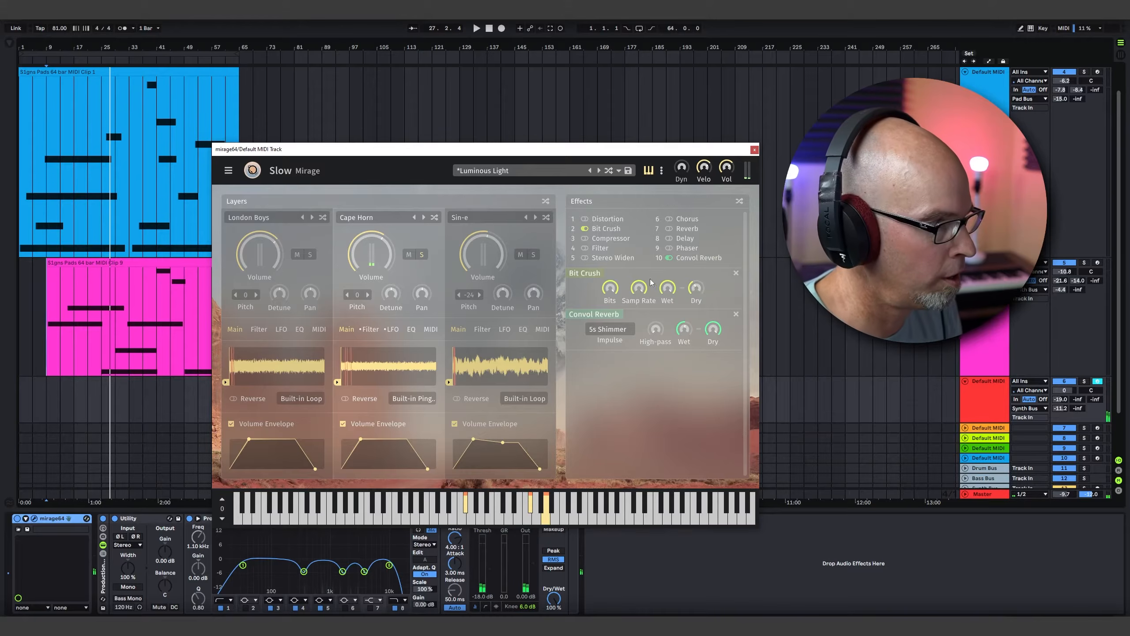
pyautogui.moveTo(639, 290)
pyautogui.mouseDown()
pyautogui.moveTo(639, 360)
pyautogui.moveTo(645, 276)
pyautogui.mouseUp()
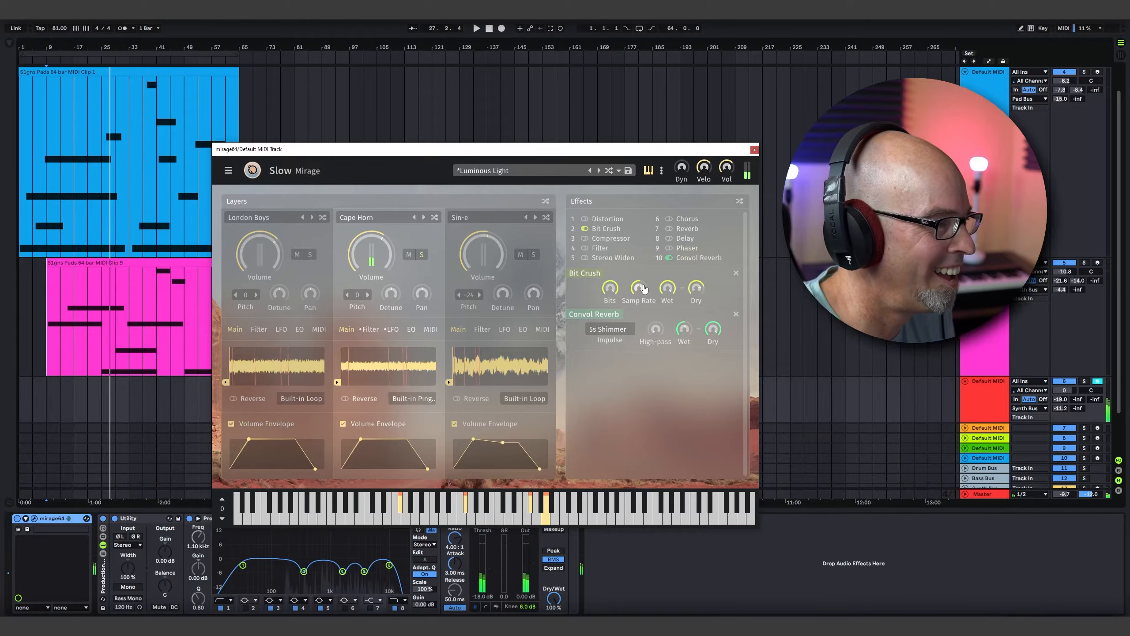
pyautogui.moveTo(644, 289); pyautogui.dragTo(636, 328)
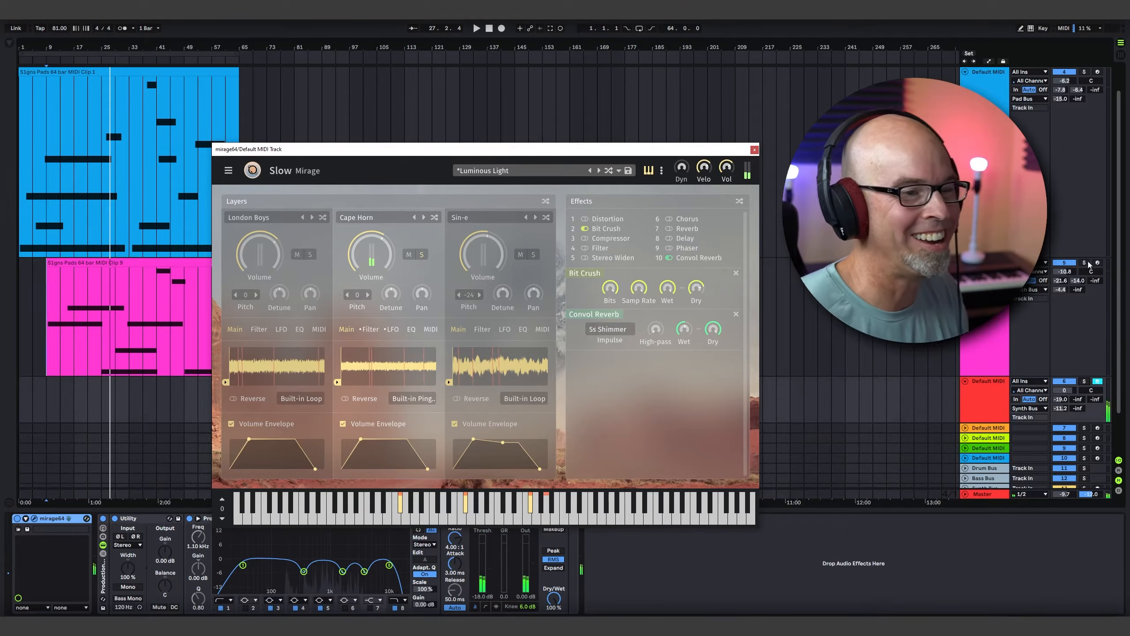
# Step: Play the arrangement and record a MIDI clip on the red track from about bar 17 to bar 36
pyautogui.press('space')
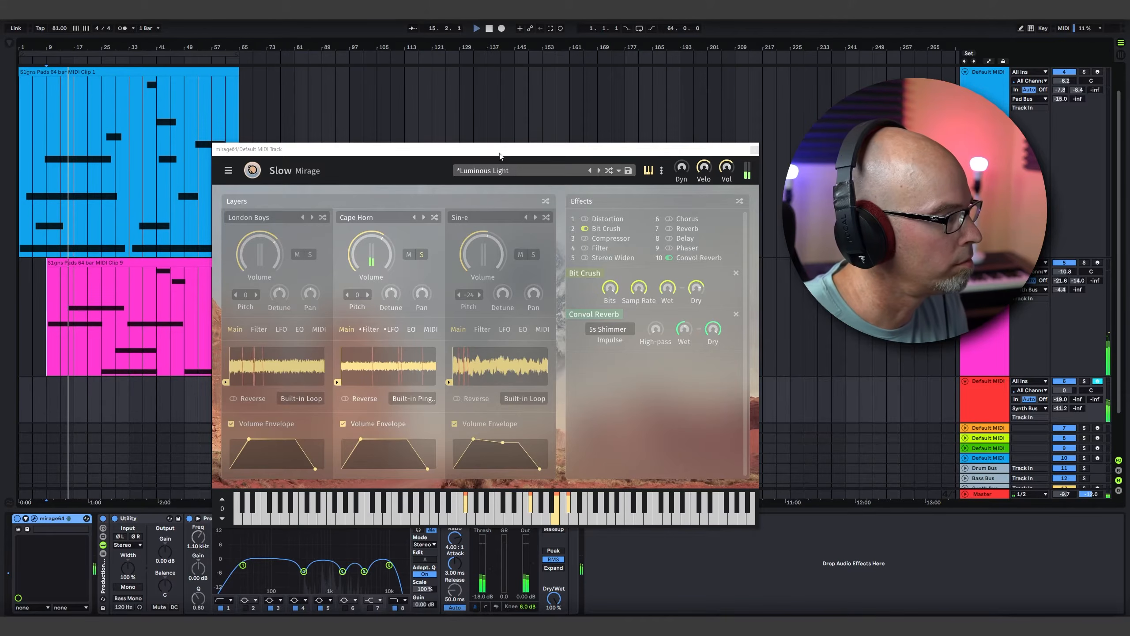
pyautogui.moveTo(493, 267)
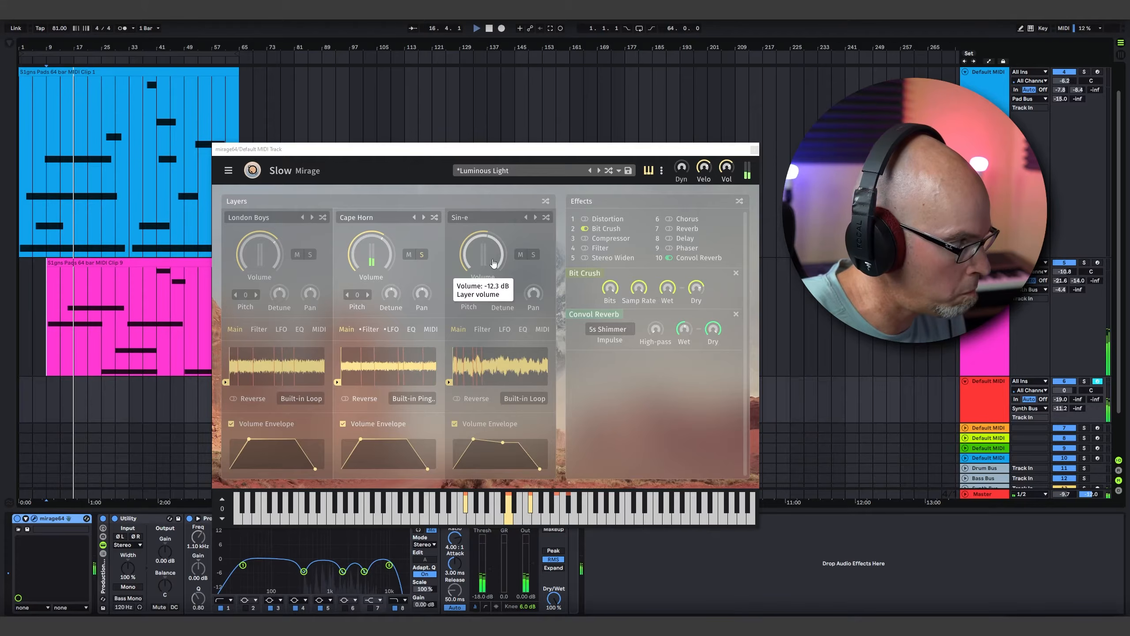
pyautogui.click(502, 28)
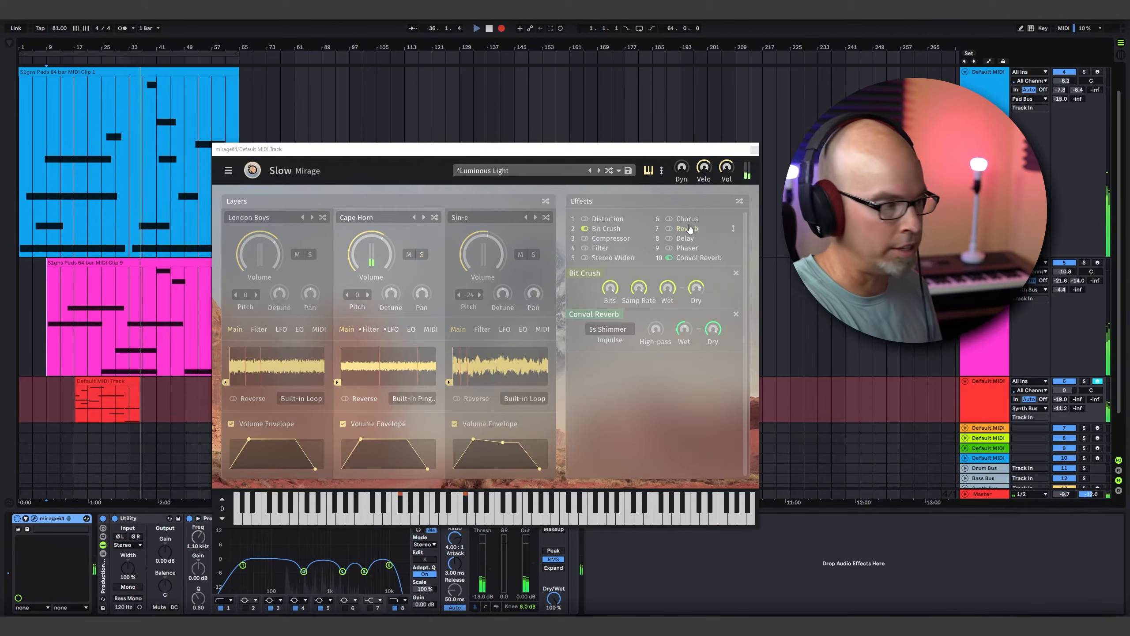
pyautogui.press('space')
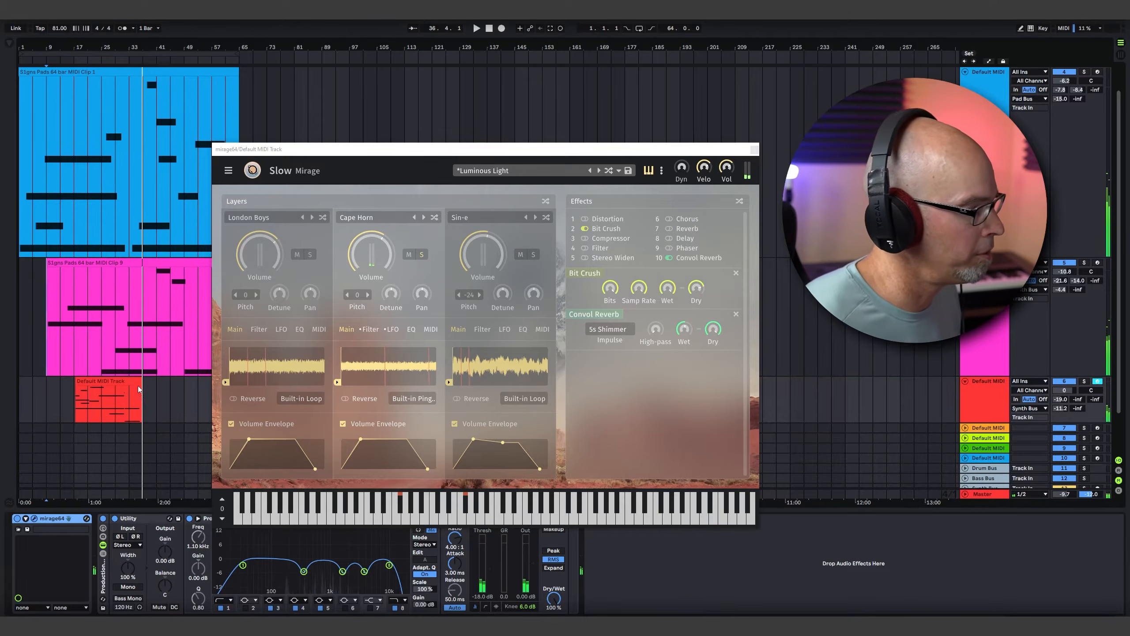
# Step: Close the Mirage window and open the recorded red clip's notes for editing
pyautogui.click(138, 387)
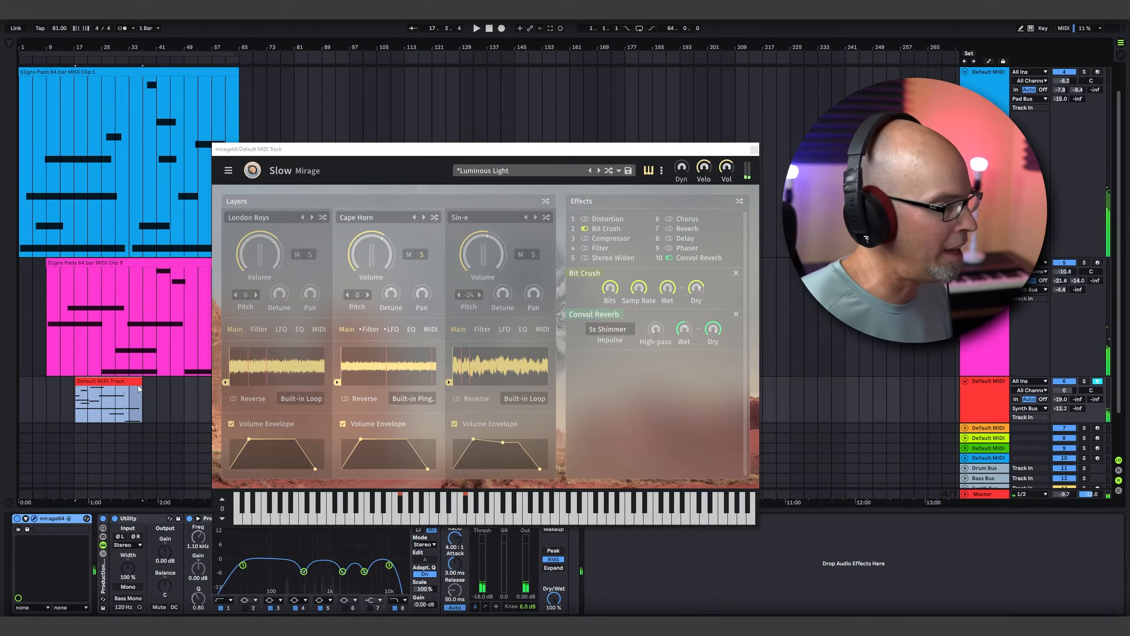
pyautogui.click(755, 149)
pyautogui.doubleClick(117, 382)
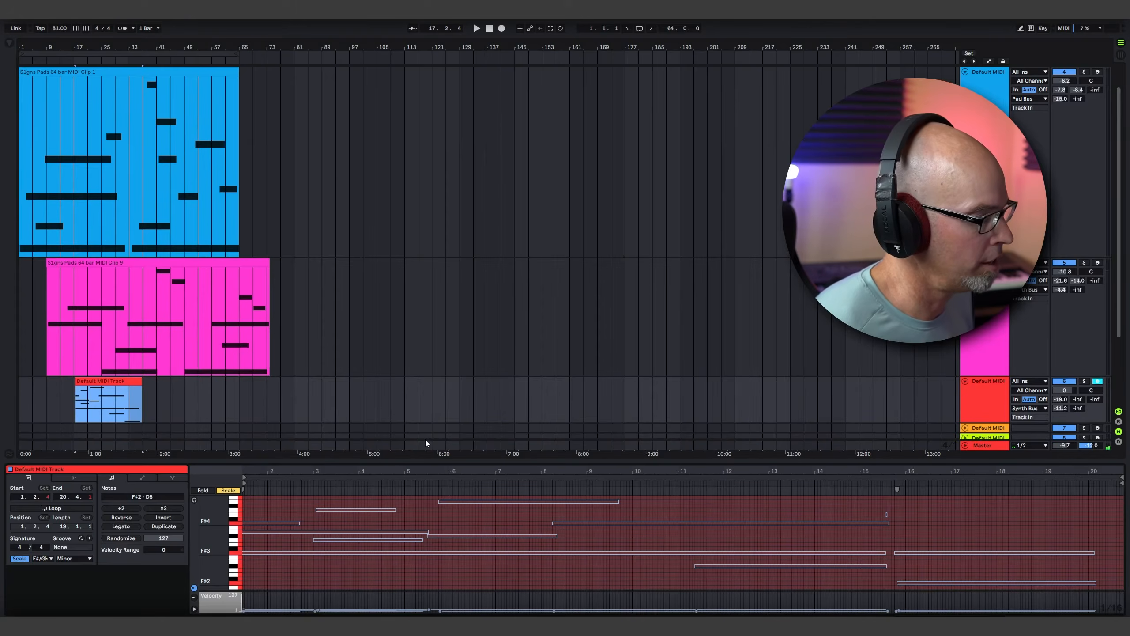
pyautogui.moveTo(930, 510); pyautogui.dragTo(859, 516)
pyautogui.press('Delete')
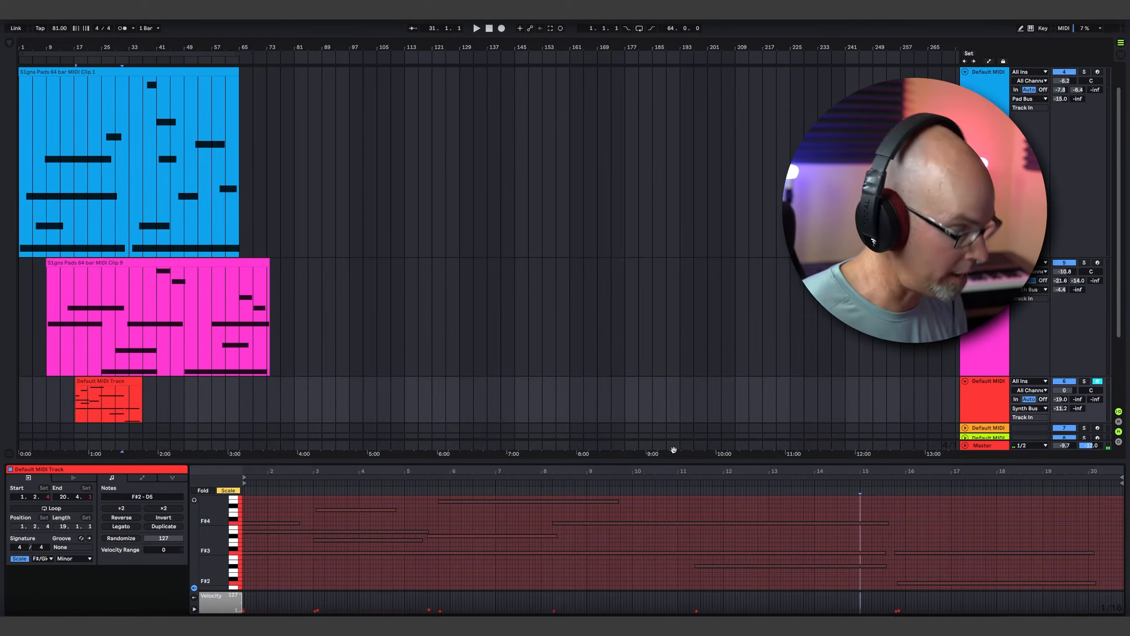
# Step: Play the arrangement from bar 17, at the red clip's start, and select and unfold the orange track
pyautogui.click(74, 391)
pyautogui.press('space')
pyautogui.scroll(-3, 720, 366)
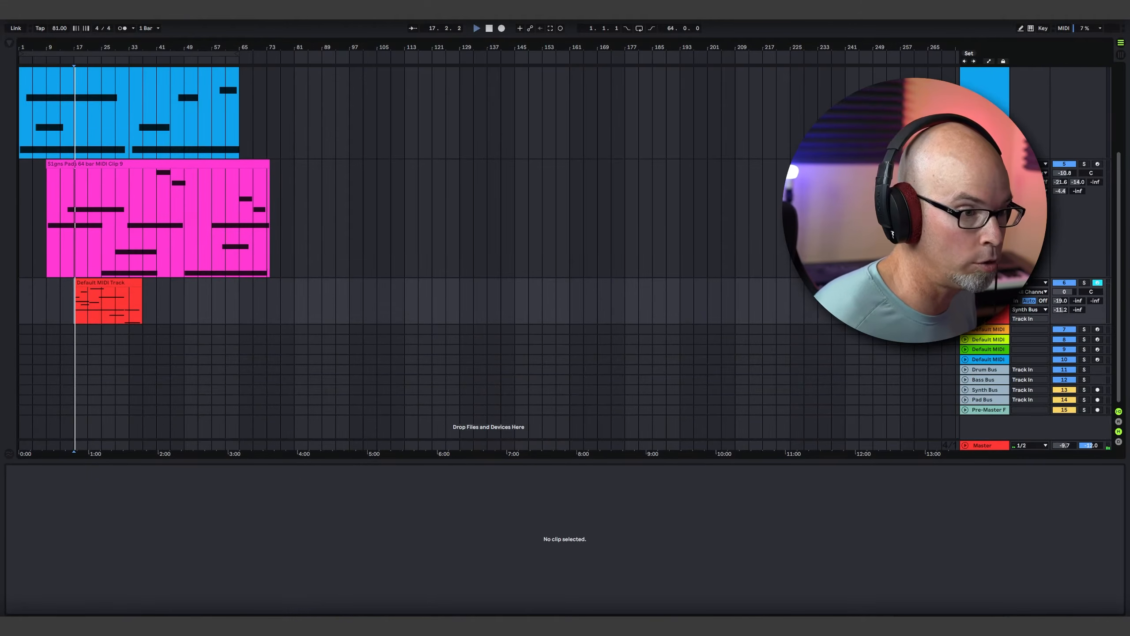
pyautogui.click(988, 330)
pyautogui.press('u')
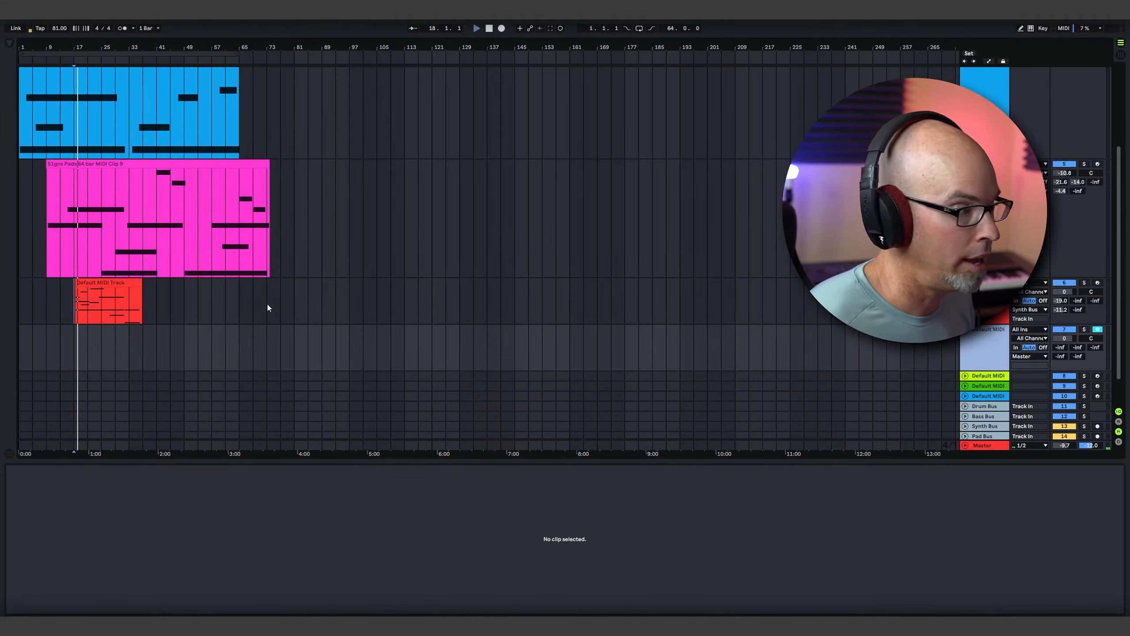
# Step: Load the Hive synth from the Synths collection onto the orange track and hide the browser
pyautogui.scroll(3, 191, 285)
pyautogui.hotkey('ctrl', 'alt', 'b')
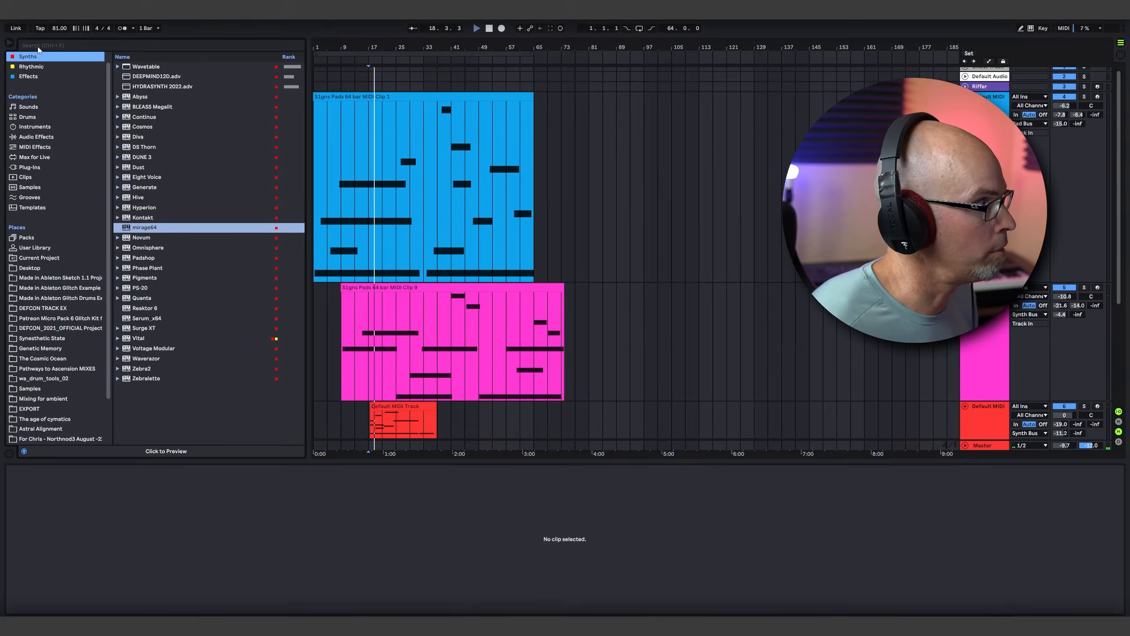
pyautogui.click(29, 78)
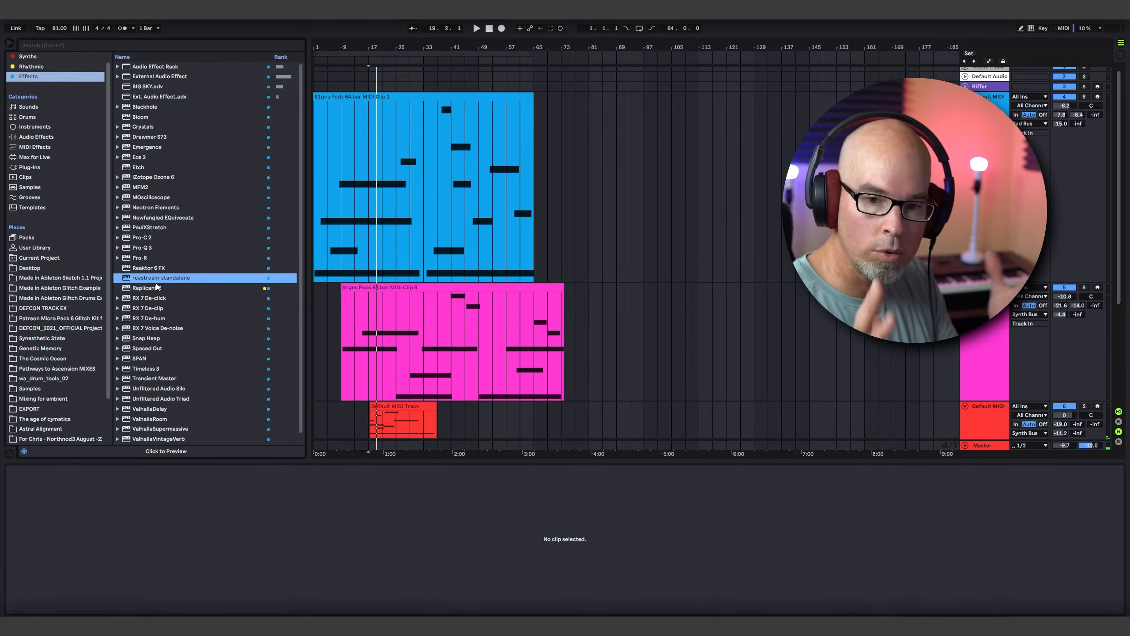
pyautogui.click(27, 56)
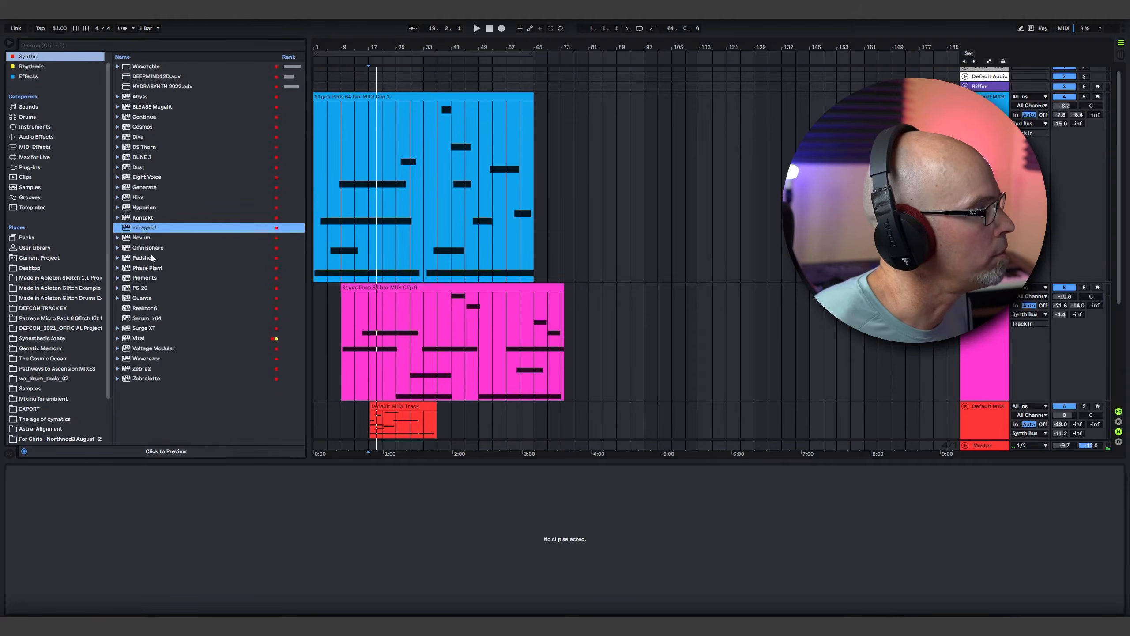
pyautogui.click(137, 198)
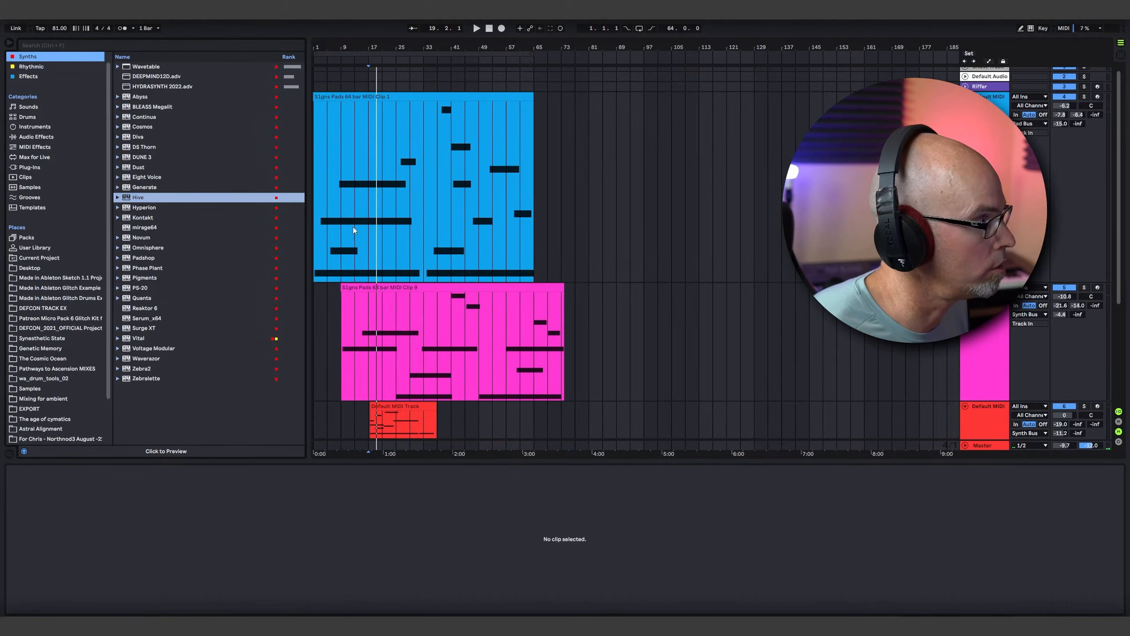
pyautogui.scroll(-4, 354, 229)
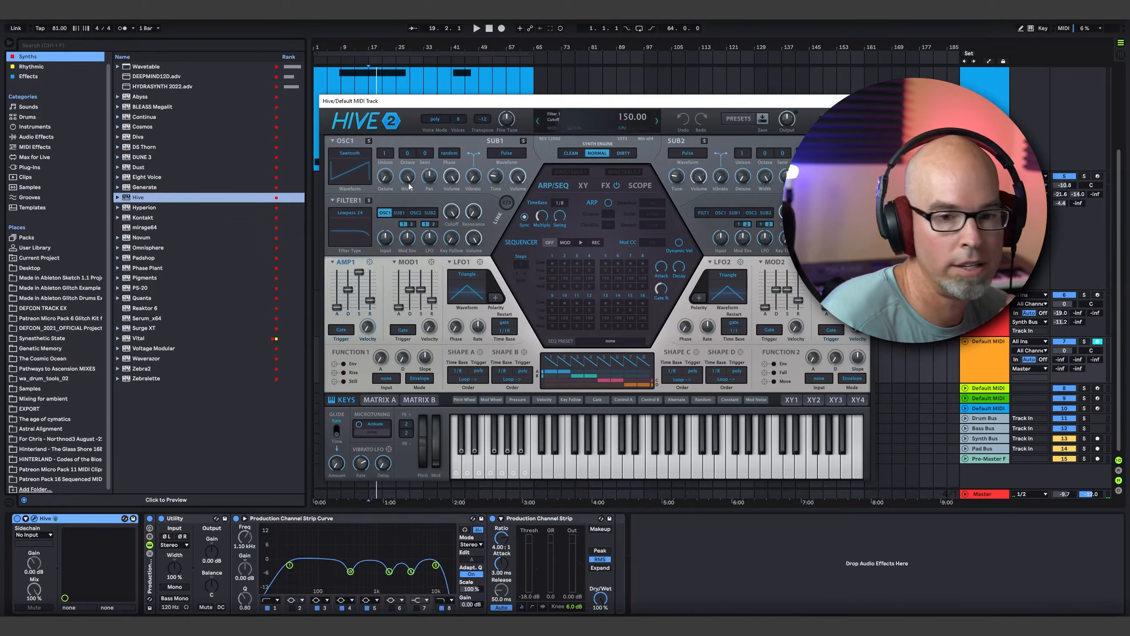
pyautogui.click(9, 44)
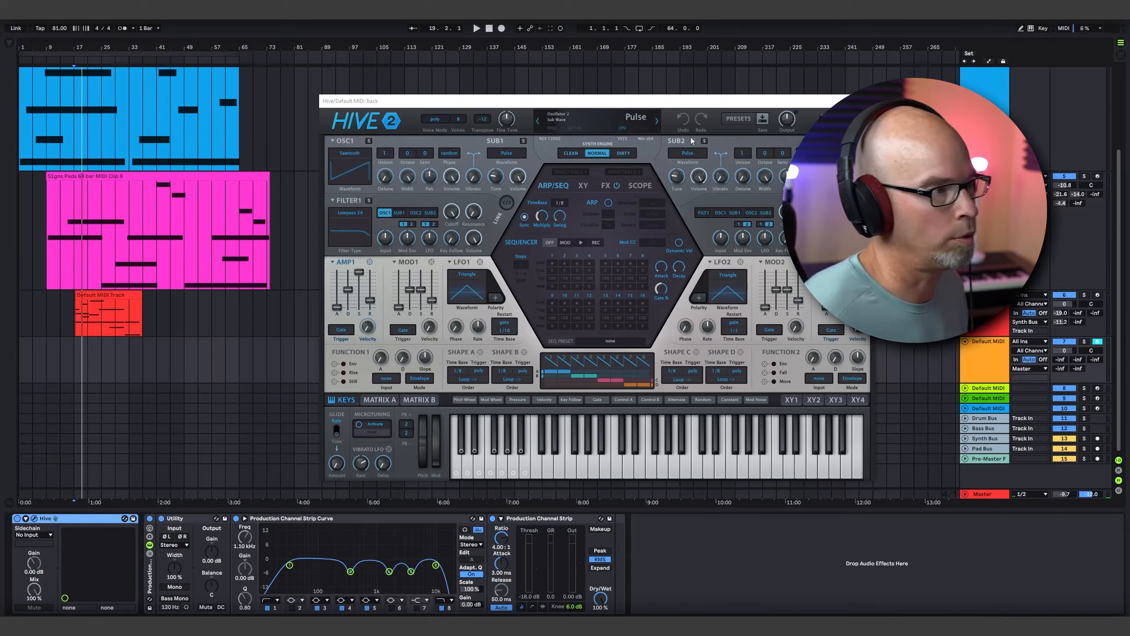
# Step: Lower Hive's Filter 1 cutoff and set the SUB1 waveform to Triangle
pyautogui.moveTo(661, 101); pyautogui.dragTo(608, 137)
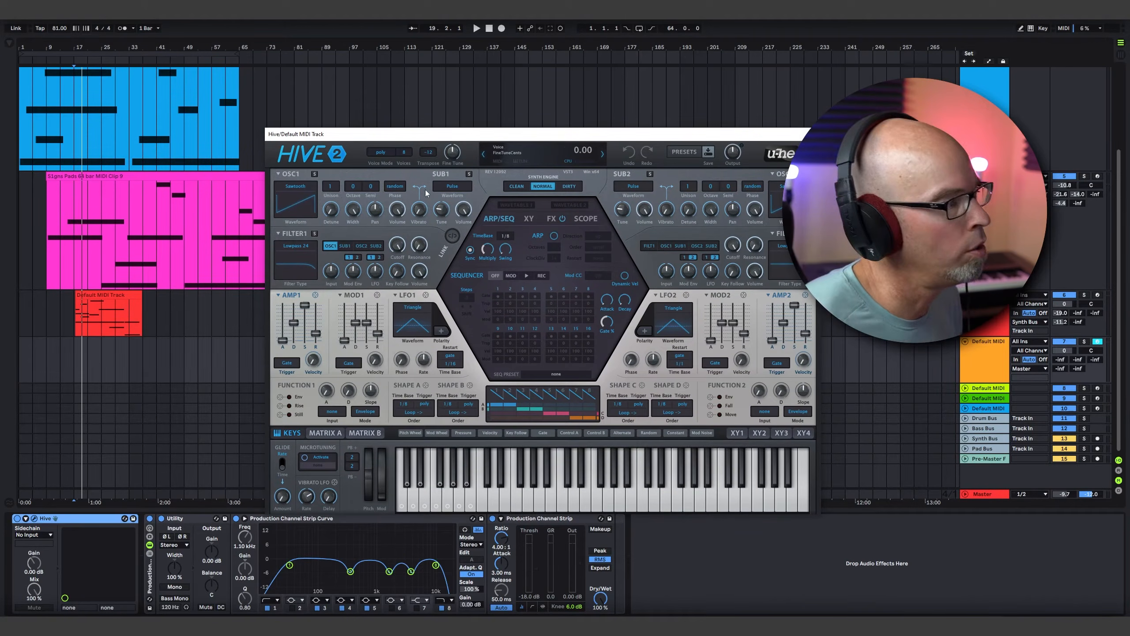
pyautogui.moveTo(395, 246); pyautogui.dragTo(394, 303)
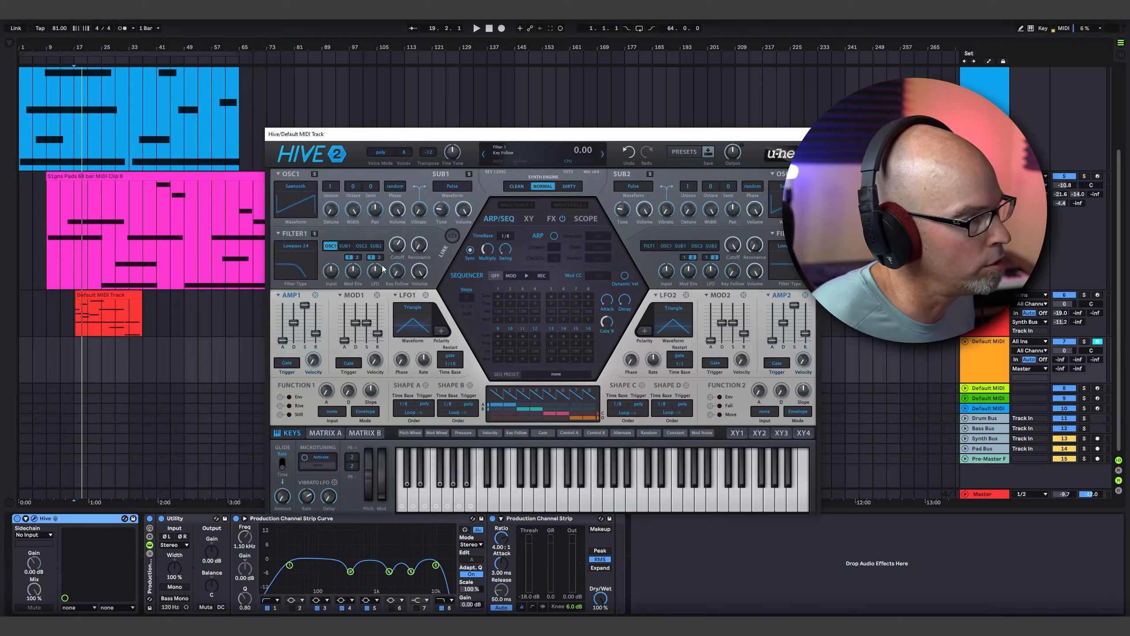
pyautogui.click(457, 189)
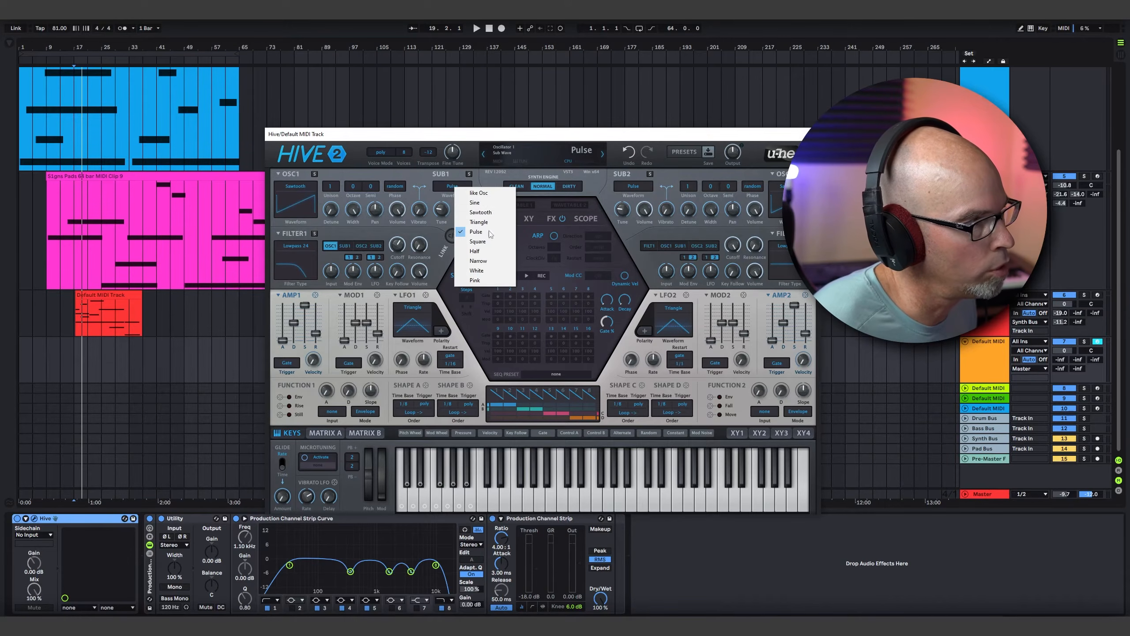
pyautogui.click(497, 222)
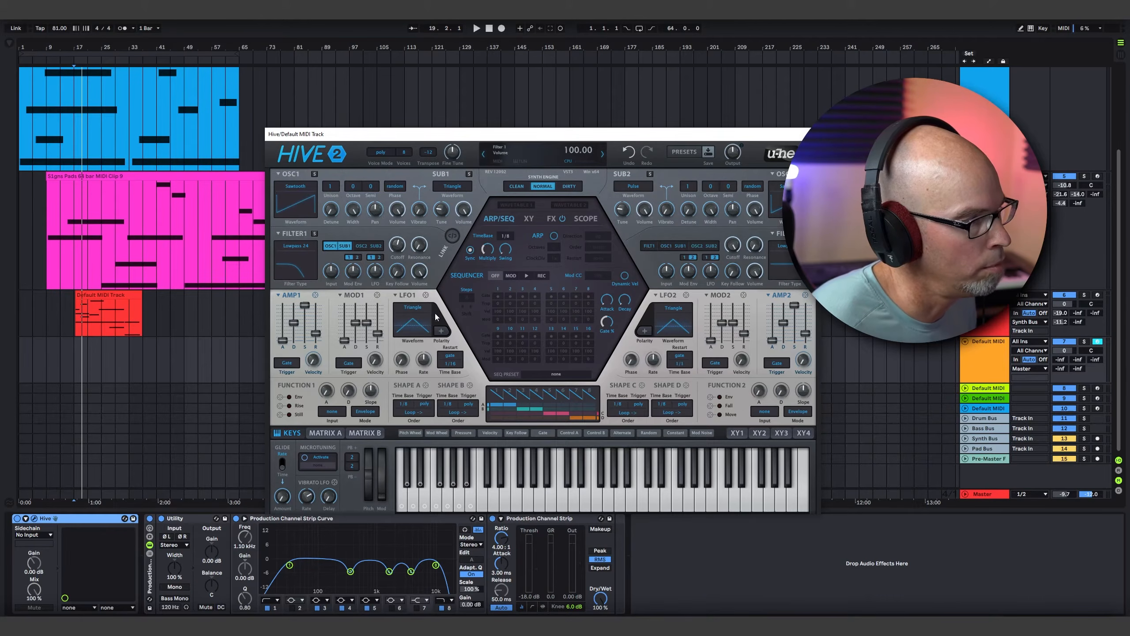
# Step: Set Hive's LFO1 restart to sync and its time base to 5/1, and assign LFO1 to the Filter 1 cutoff
pyautogui.click(450, 358)
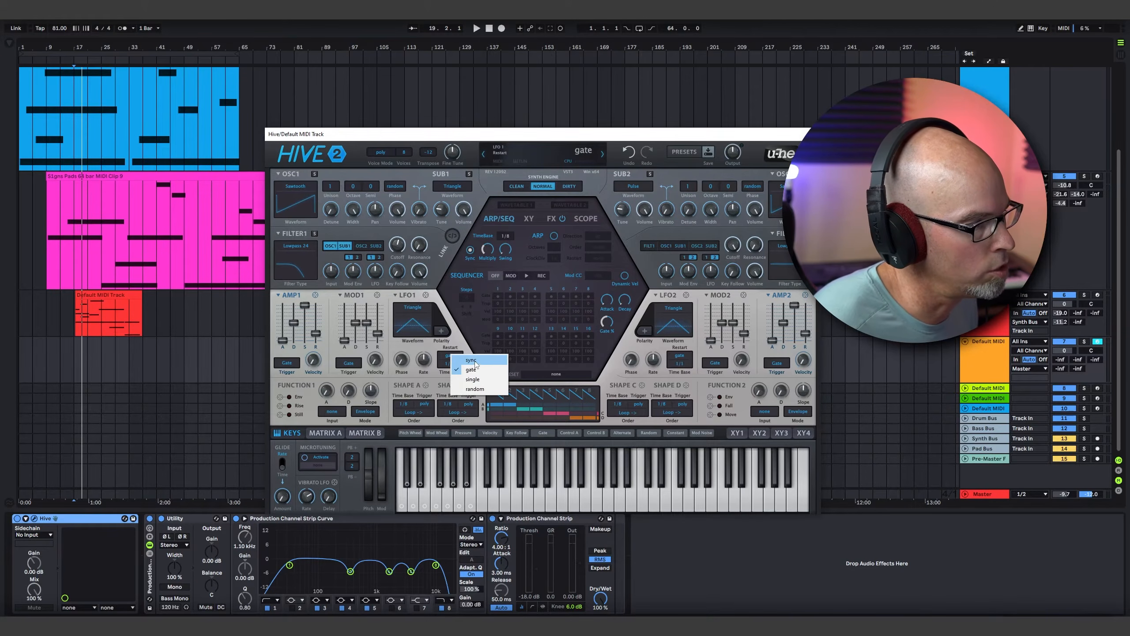
pyautogui.click(462, 360)
pyautogui.click(451, 363)
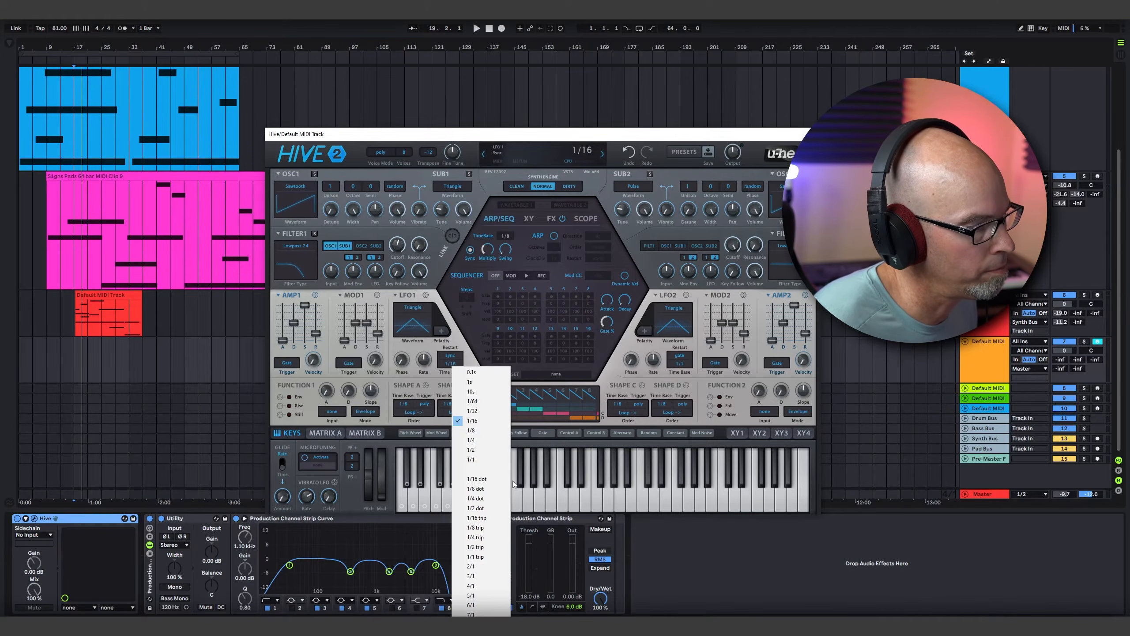
pyautogui.click(478, 596)
pyautogui.moveTo(425, 296); pyautogui.dragTo(398, 248)
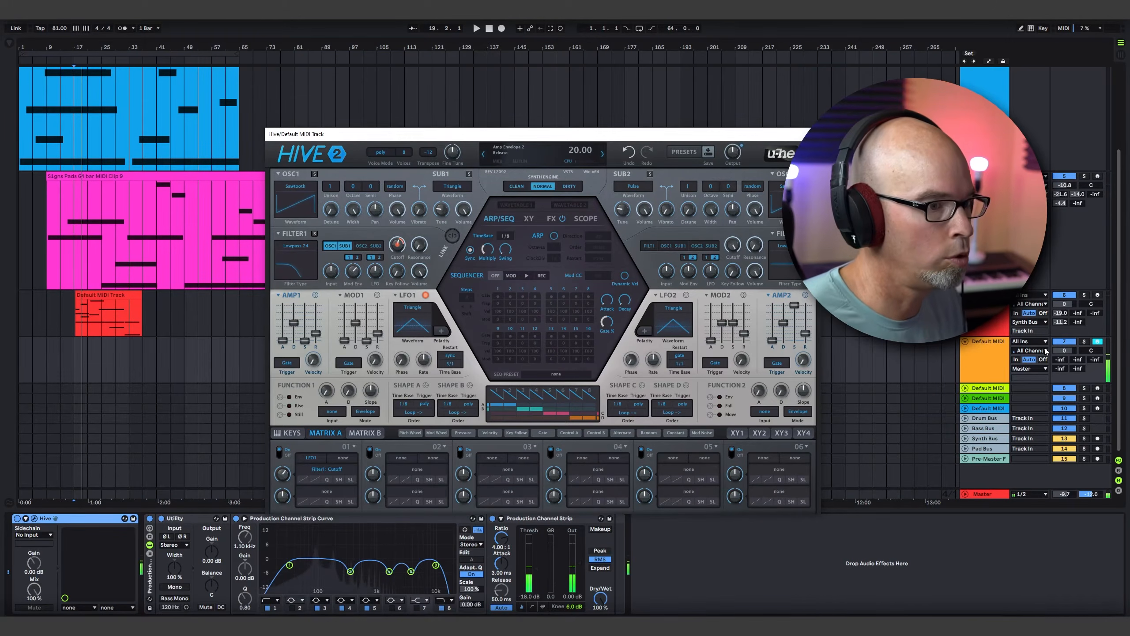
# Step: Route the orange track's output to Synth Bus and insert euclidean sequencer Pro before Hive
pyautogui.click(1037, 368)
pyautogui.click(1037, 437)
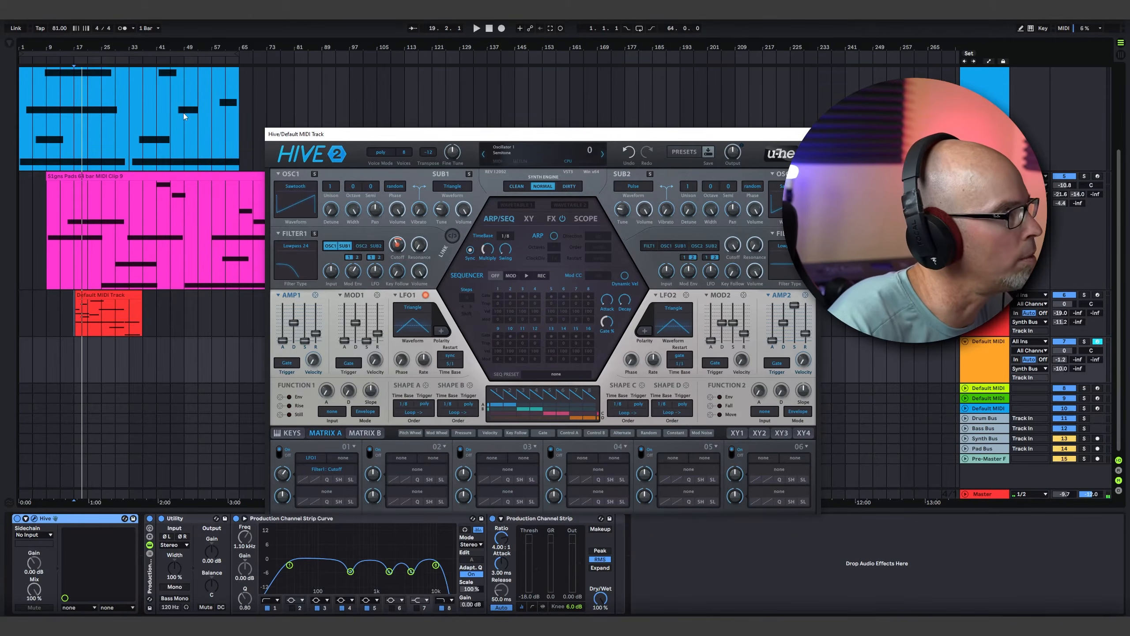
pyautogui.click(8, 44)
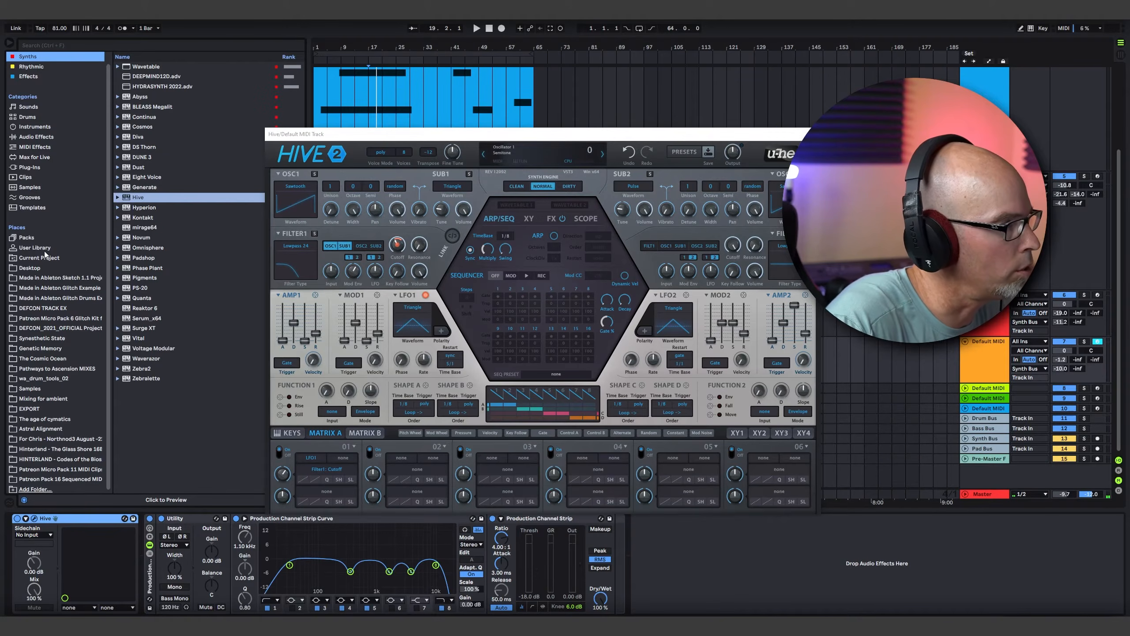
pyautogui.click(29, 67)
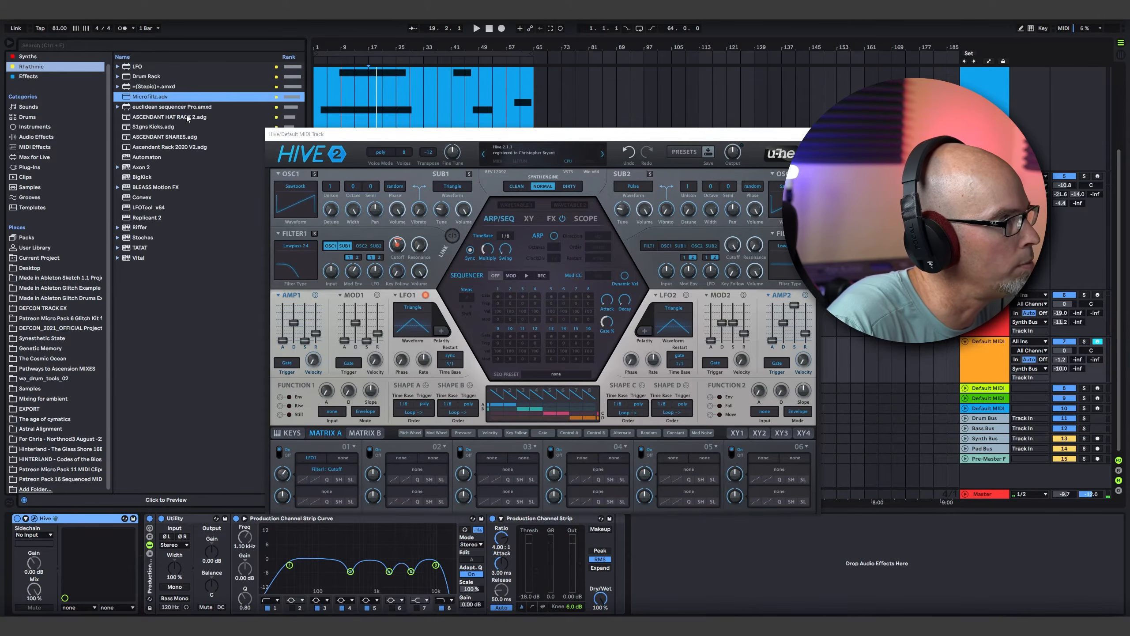
pyautogui.moveTo(160, 110)
pyautogui.mouseDown()
pyautogui.moveTo(146, 507)
pyautogui.moveTo(9, 542)
pyautogui.mouseUp()
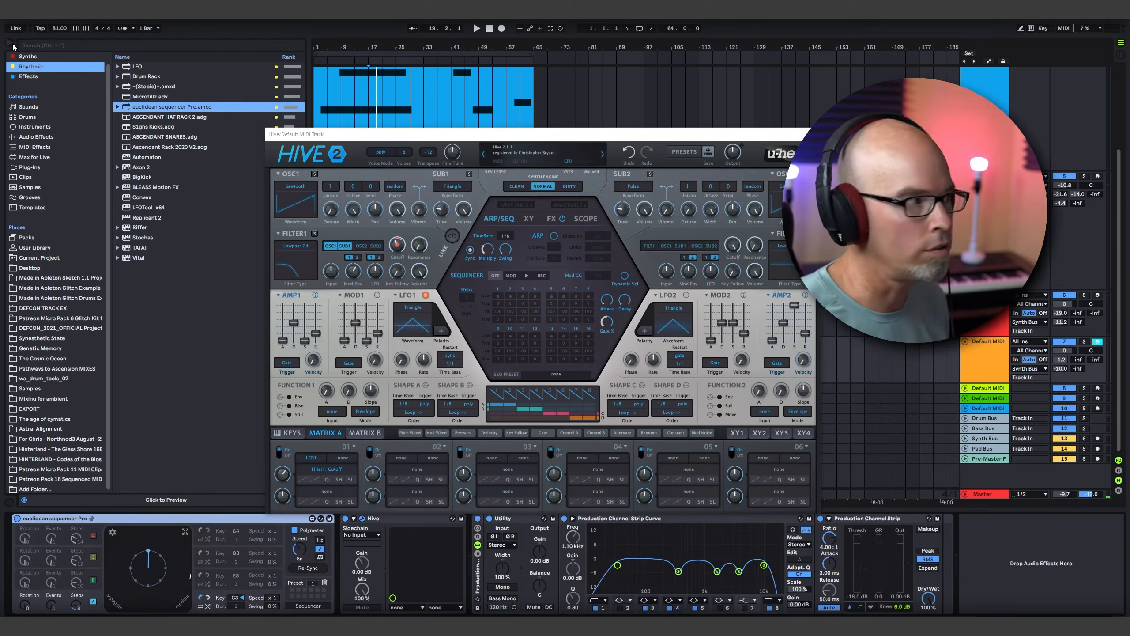
pyautogui.click(13, 45)
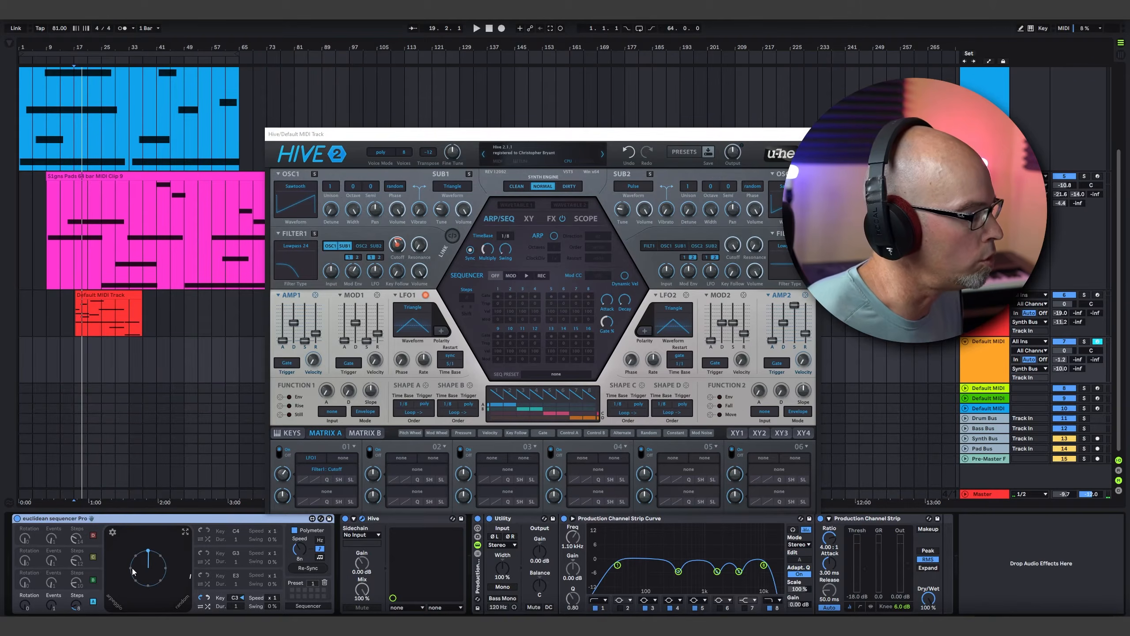
# Step: Expand the euclidean sequencer's pitch sequencer and set its scale to F# minor
pyautogui.click(309, 606)
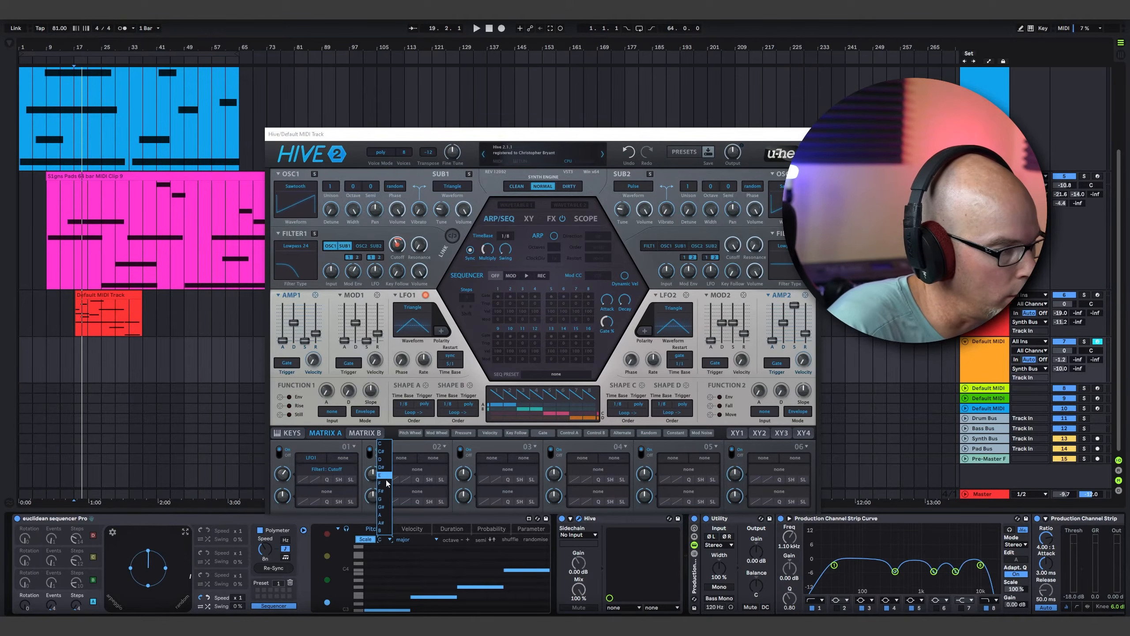
pyautogui.click(384, 490)
pyautogui.click(423, 538)
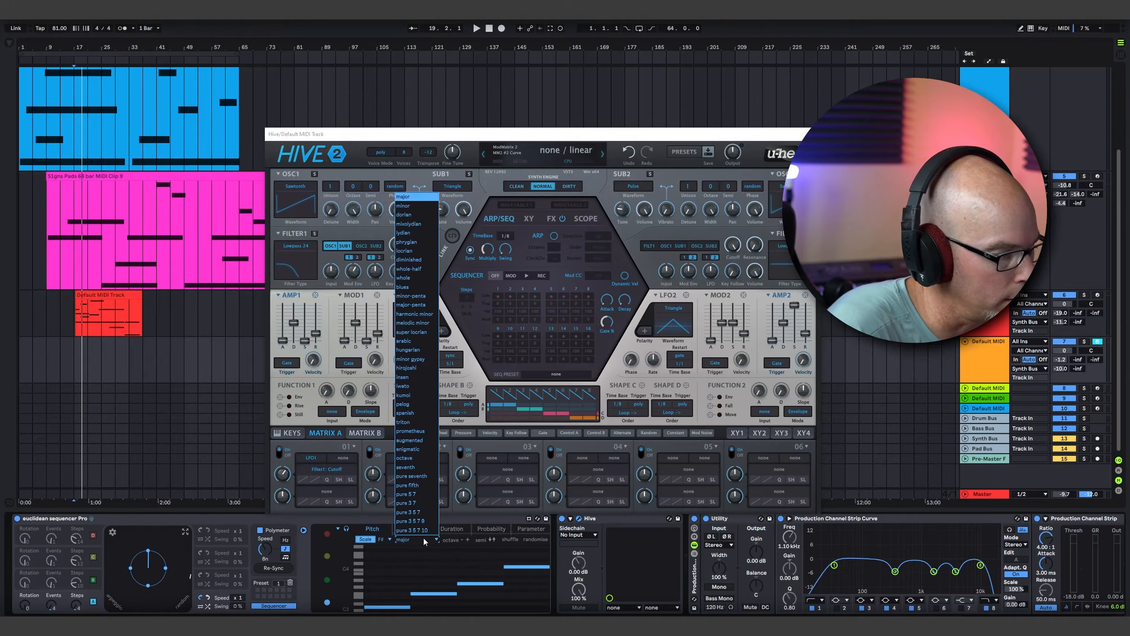
pyautogui.click(421, 207)
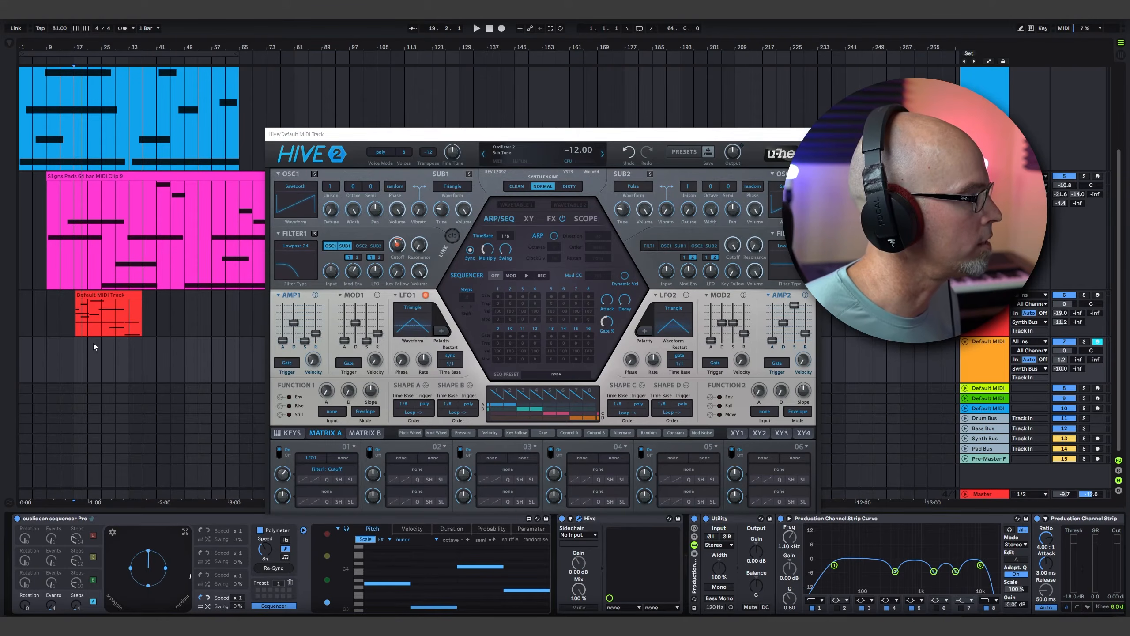
# Step: Play the arrangement from bar 17 and lower the orange track's volume to -9.8 dB
pyautogui.click(78, 346)
pyautogui.press('space')
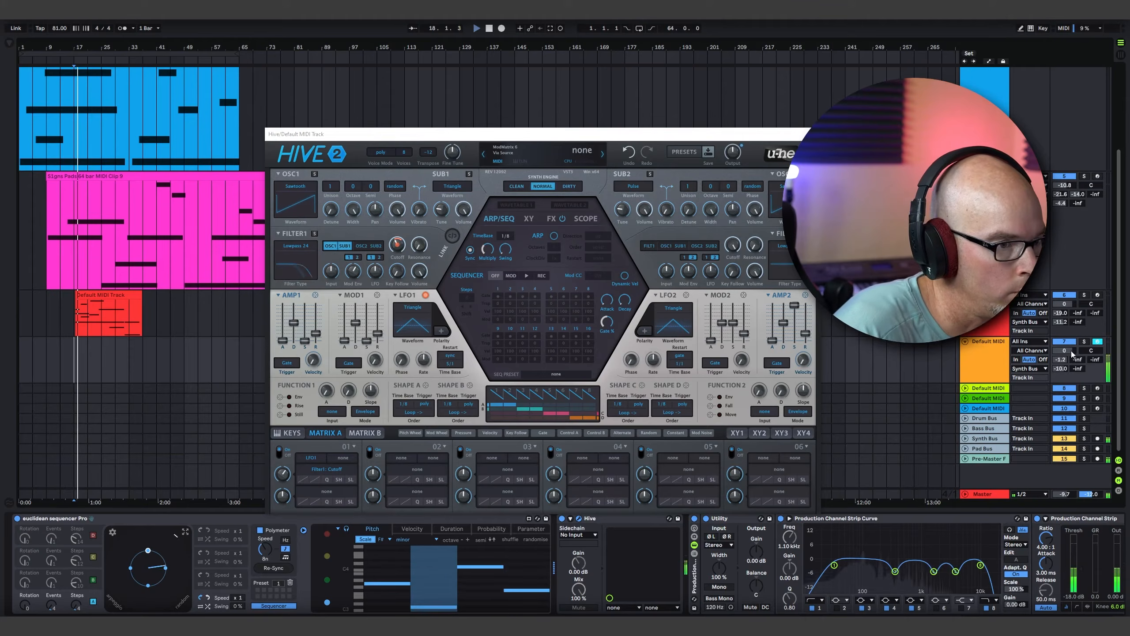
pyautogui.moveTo(1068, 352); pyautogui.dragTo(1068, 374)
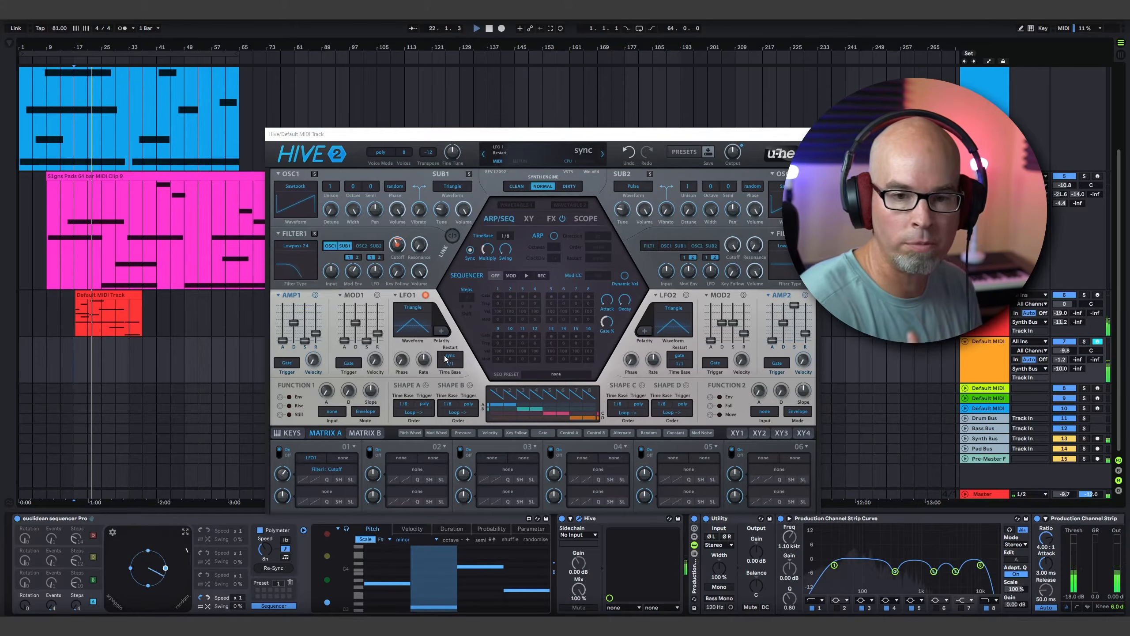
# Step: Adjust Hive's Filter 1 resonance during playback, set the transpose to 0 and close the Hive window
pyautogui.moveTo(445, 359); pyautogui.dragTo(452, 350)
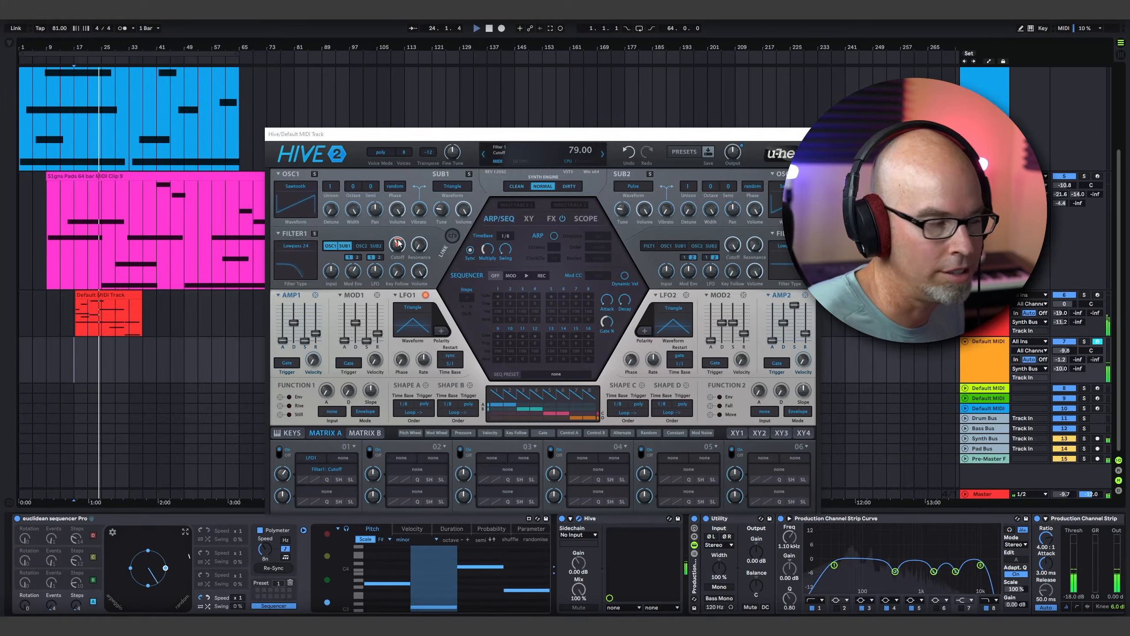
pyautogui.moveTo(419, 248); pyautogui.dragTo(425, 228)
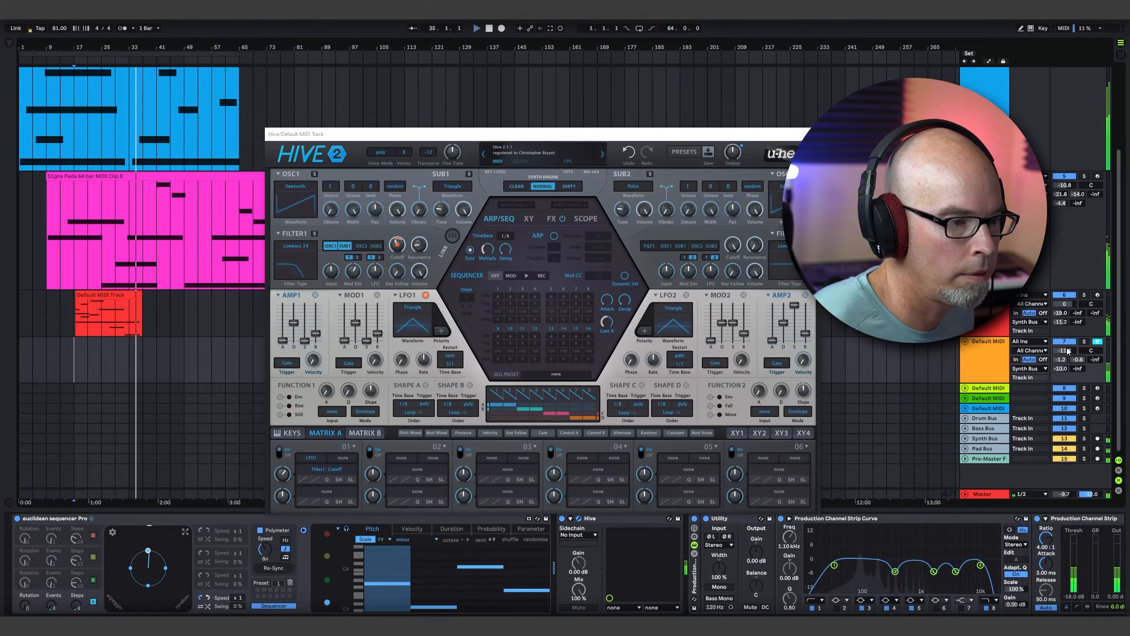
pyautogui.click(428, 152)
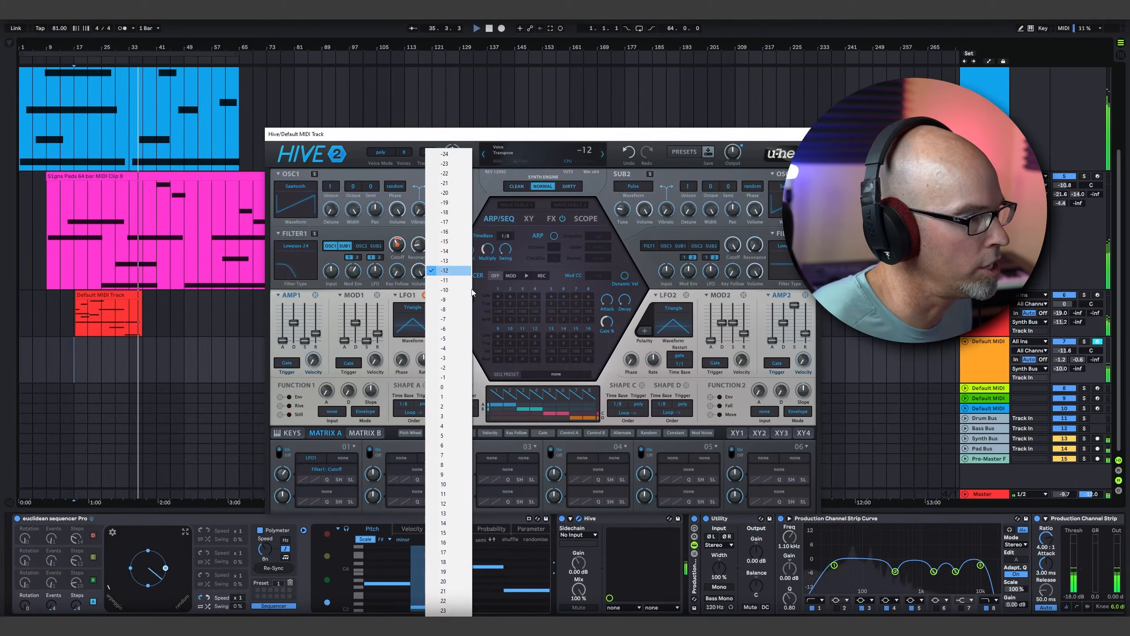
pyautogui.click(447, 387)
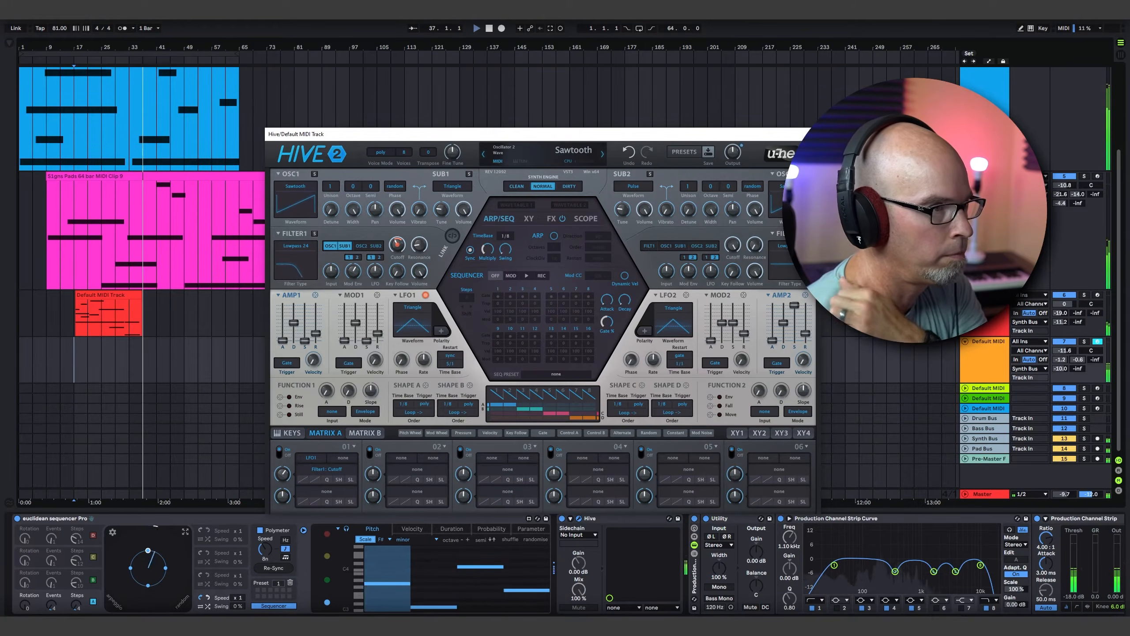
pyautogui.click(811, 134)
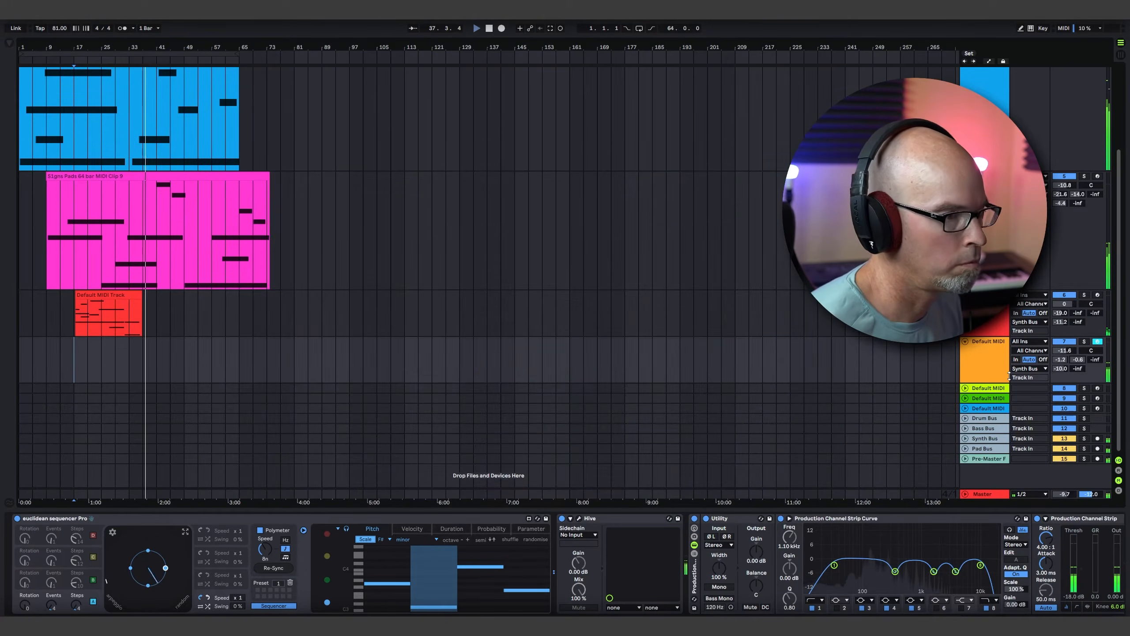
# Step: Select and unfold the lime green track and load mirage64 from the Synths collection onto it
pyautogui.click(981, 388)
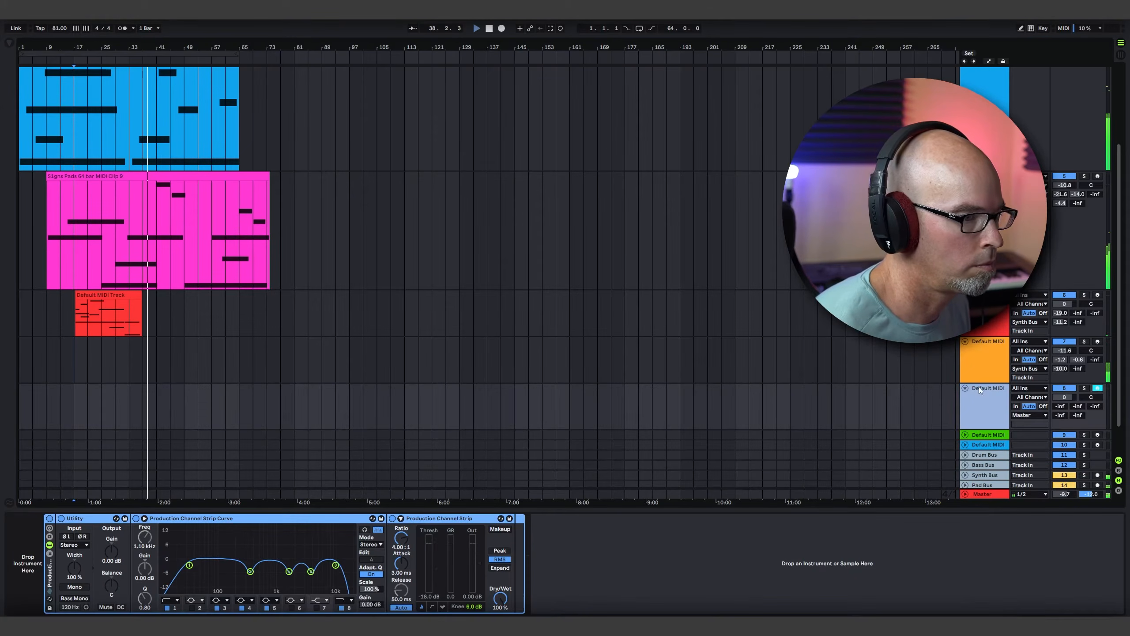
pyautogui.hotkey('ctrl', 'alt', 'b')
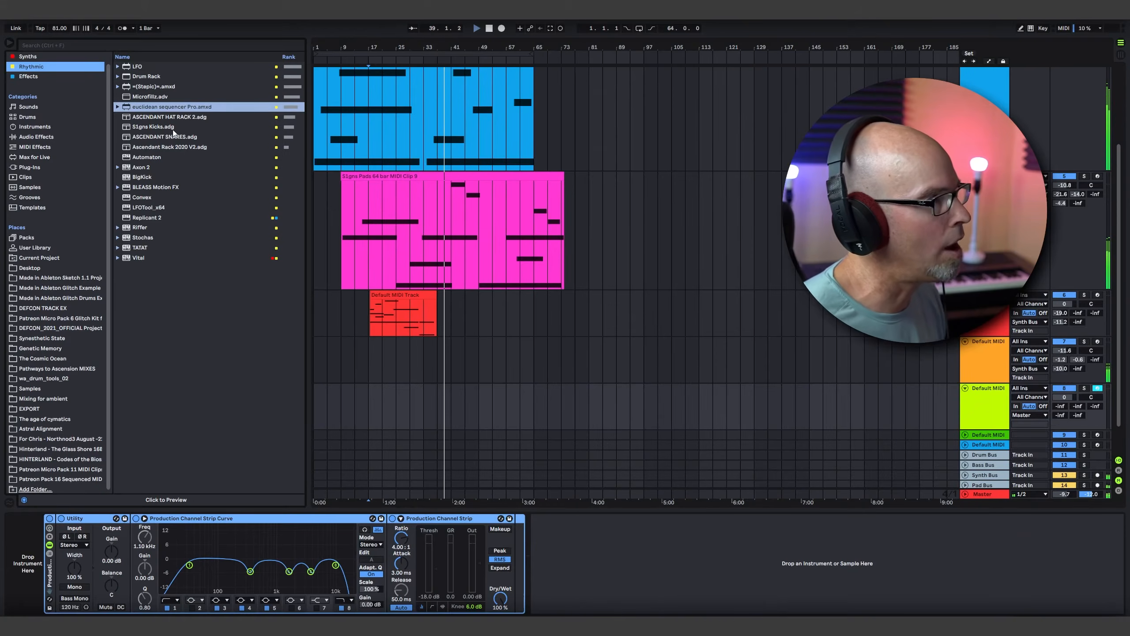
pyautogui.click(28, 56)
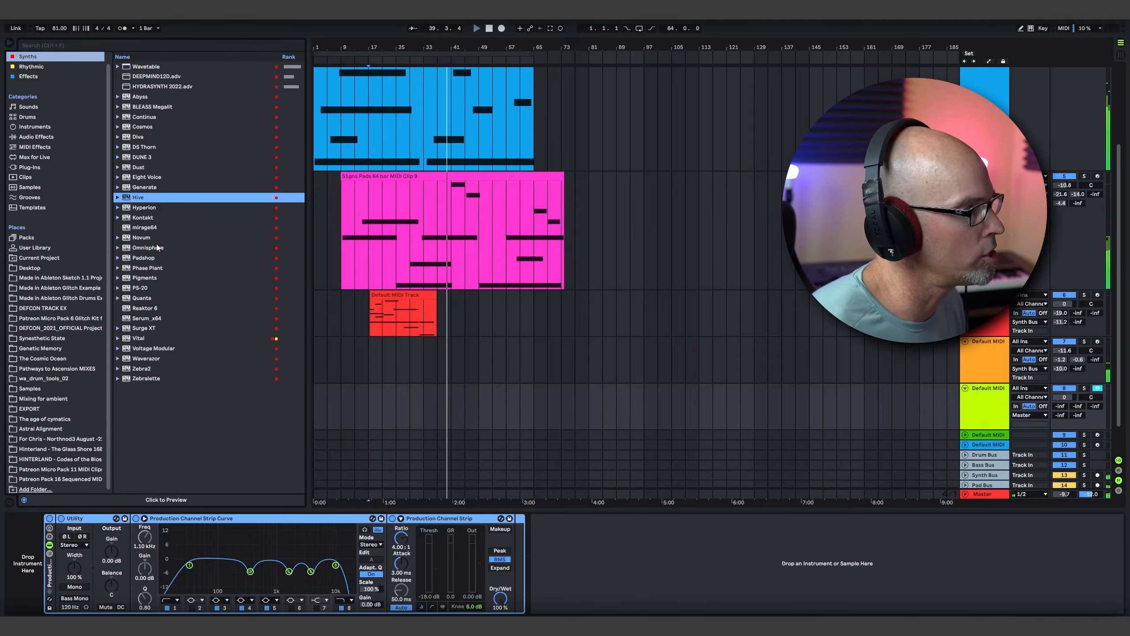
pyautogui.moveTo(146, 228); pyautogui.dragTo(487, 408)
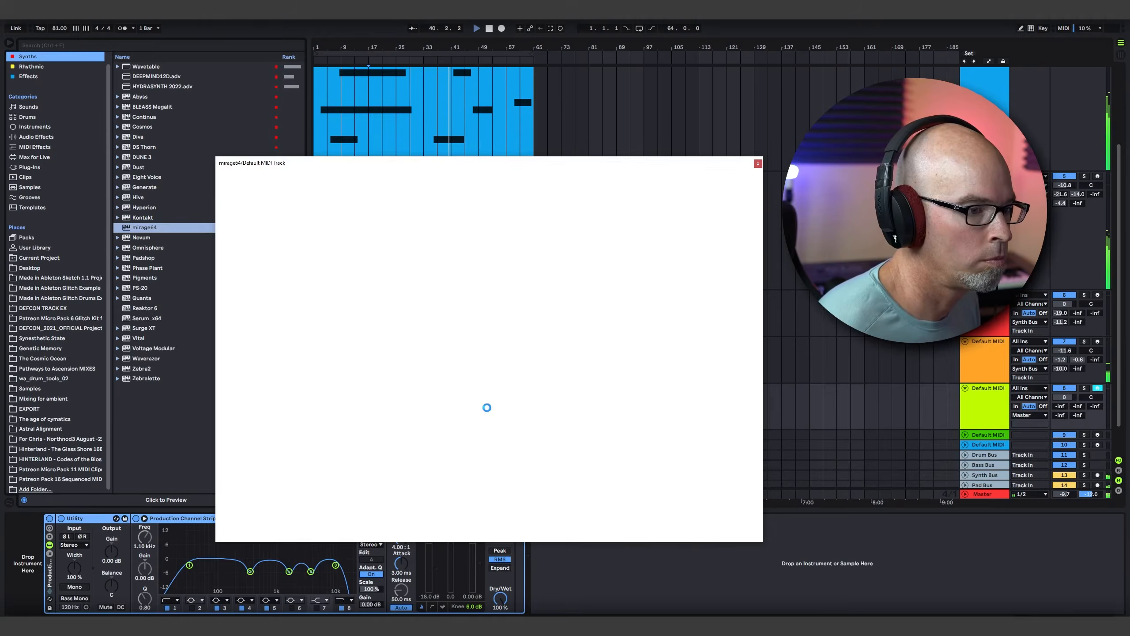
# Step: Rename the orange track as "hive seq"
pyautogui.click(994, 349)
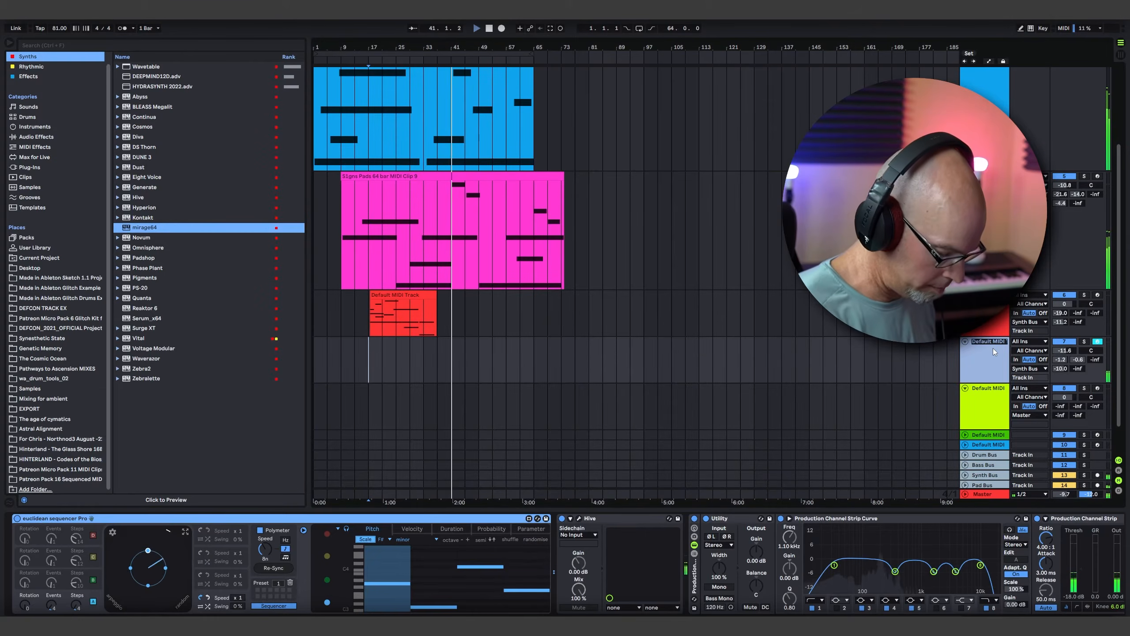
pyautogui.write('hive se')
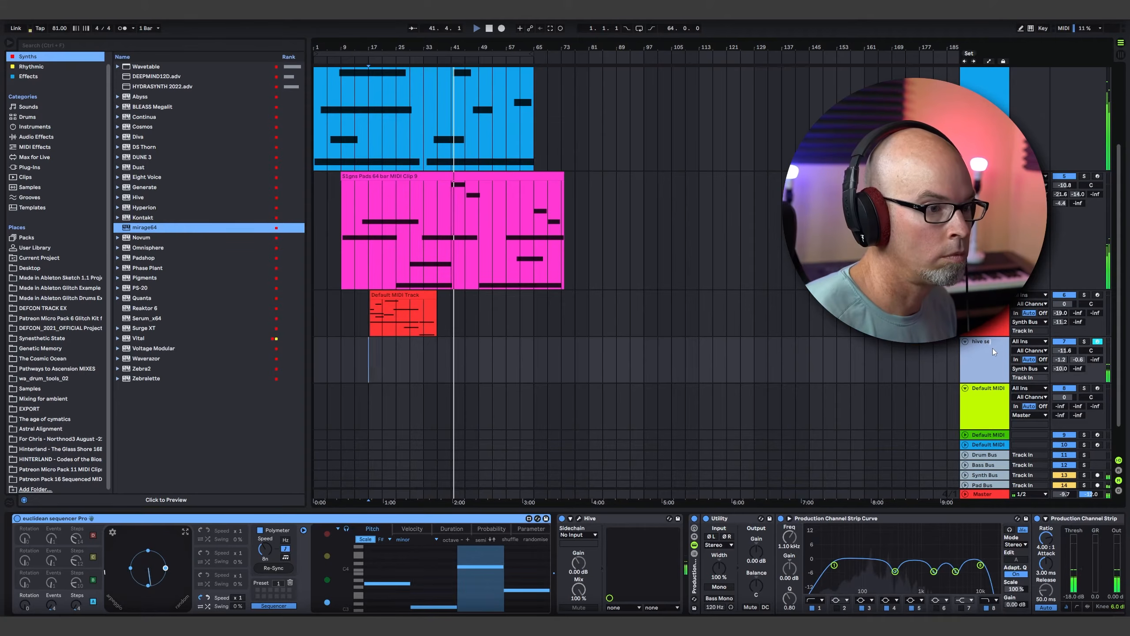
pyautogui.write('q')
pyautogui.press('Return')
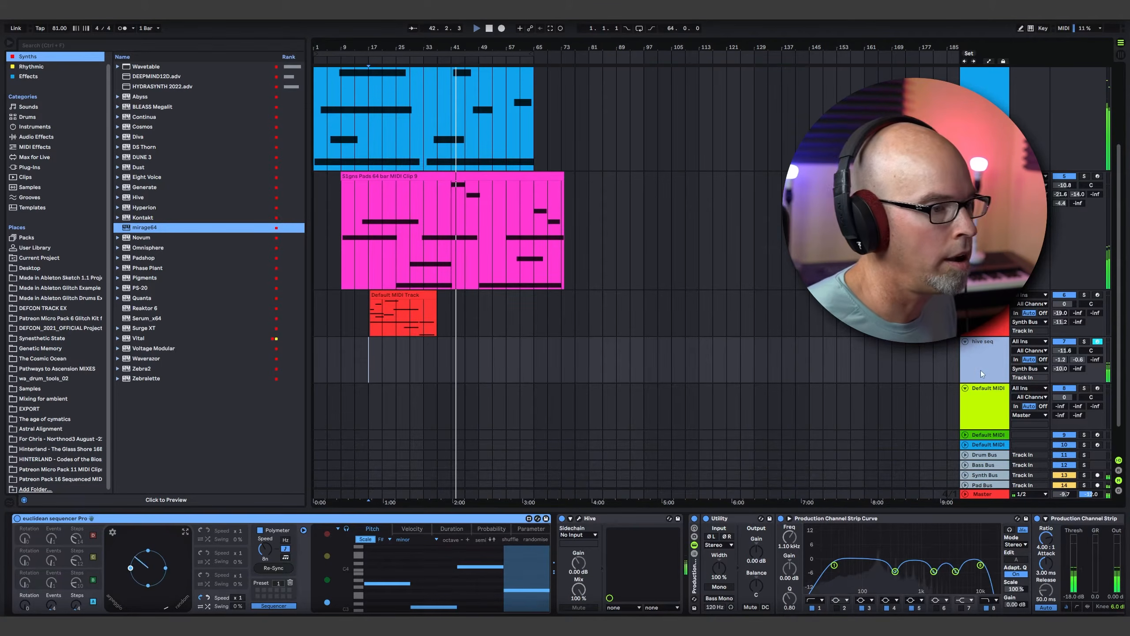
# Step: Load the Scenic Vibrations library in the lime green track's Mirage, pick a random preset, SB - Keys of Gentle Magic, and hide the browser
pyautogui.click(982, 403)
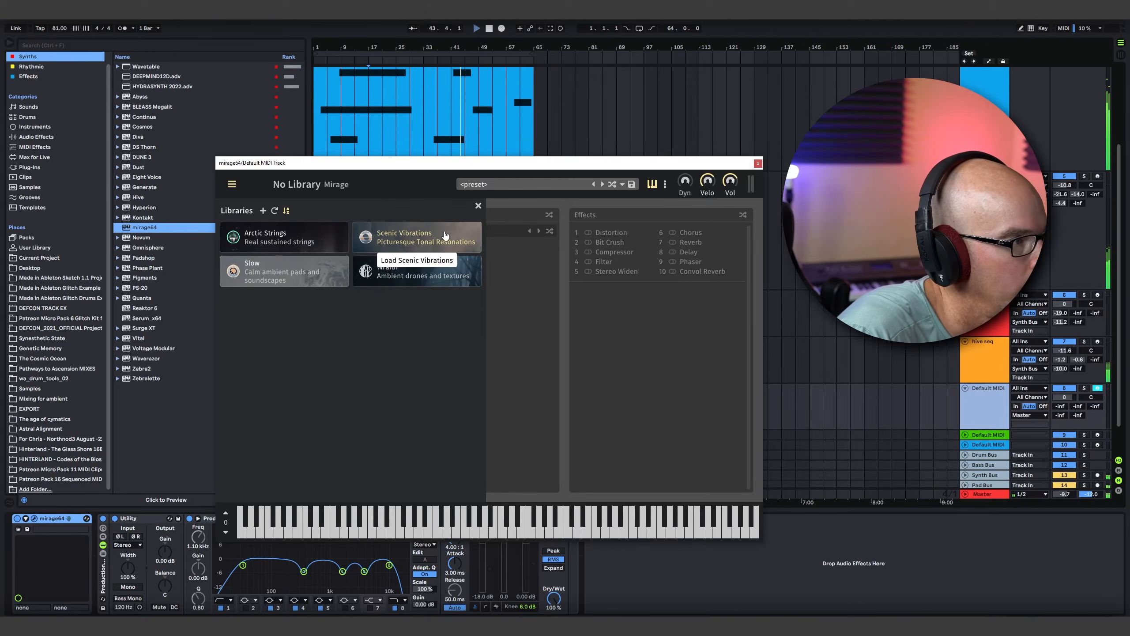
pyautogui.click(425, 236)
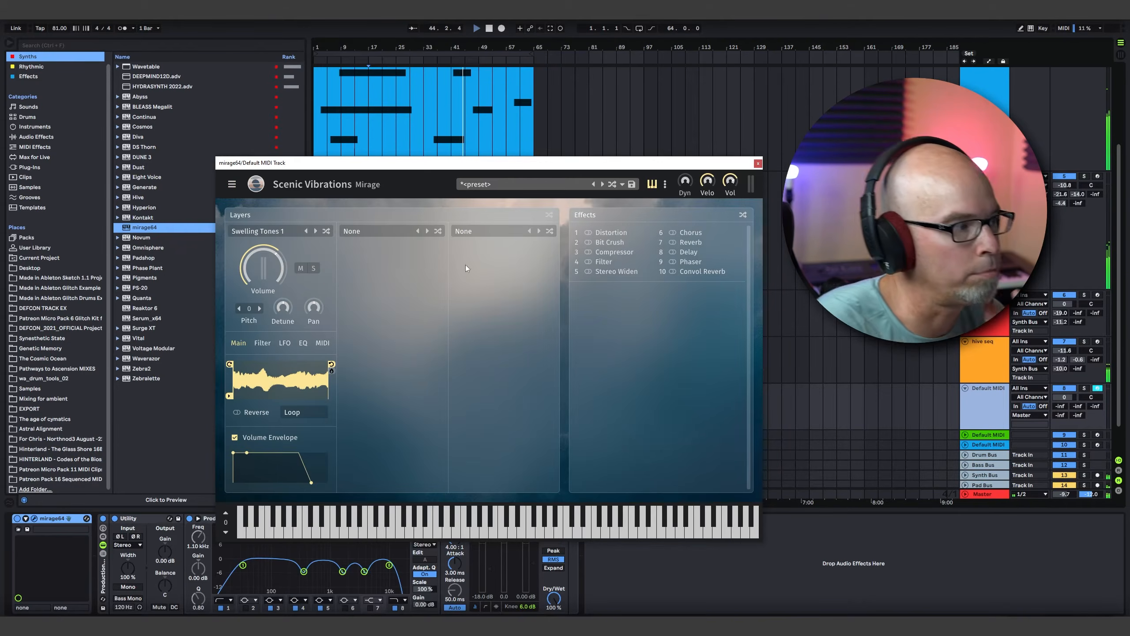
pyautogui.click(622, 184)
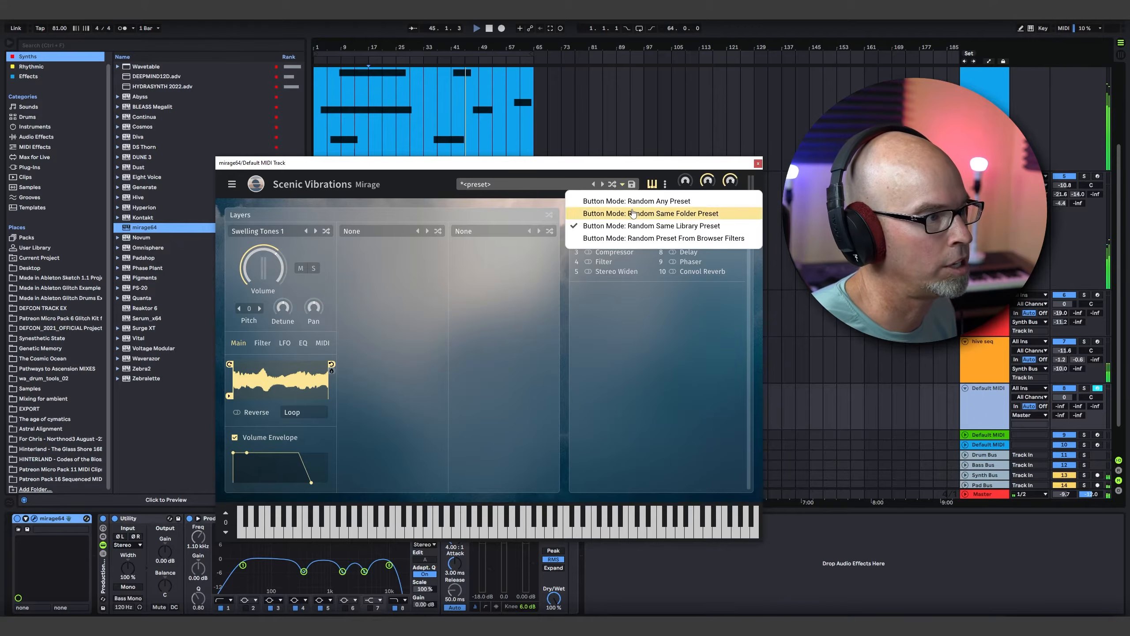
pyautogui.click(612, 185)
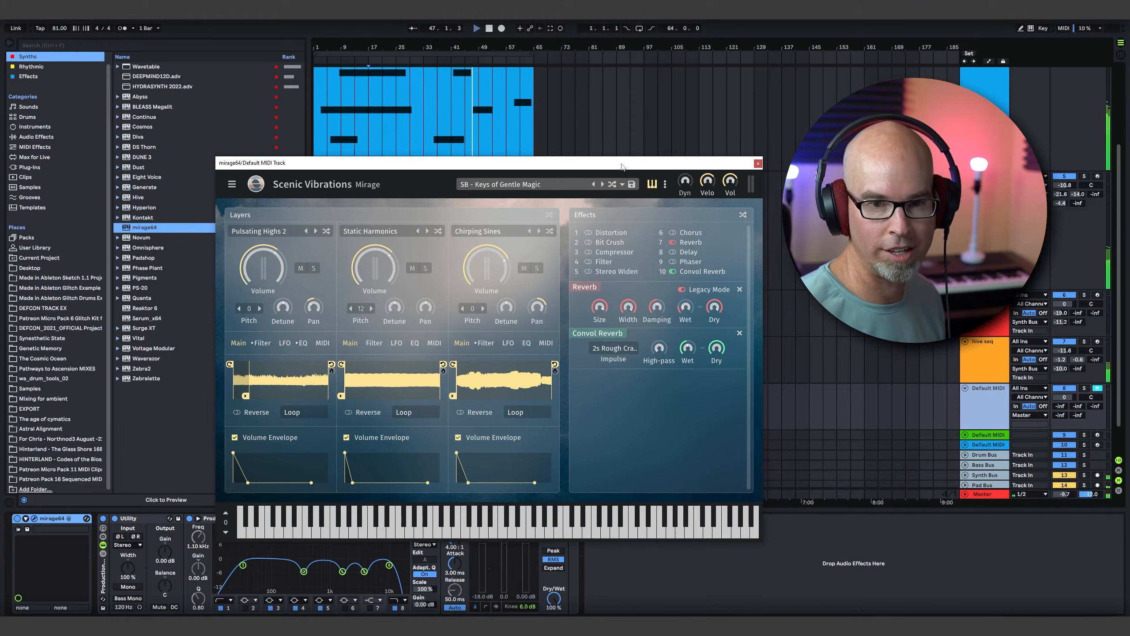
pyautogui.click(9, 43)
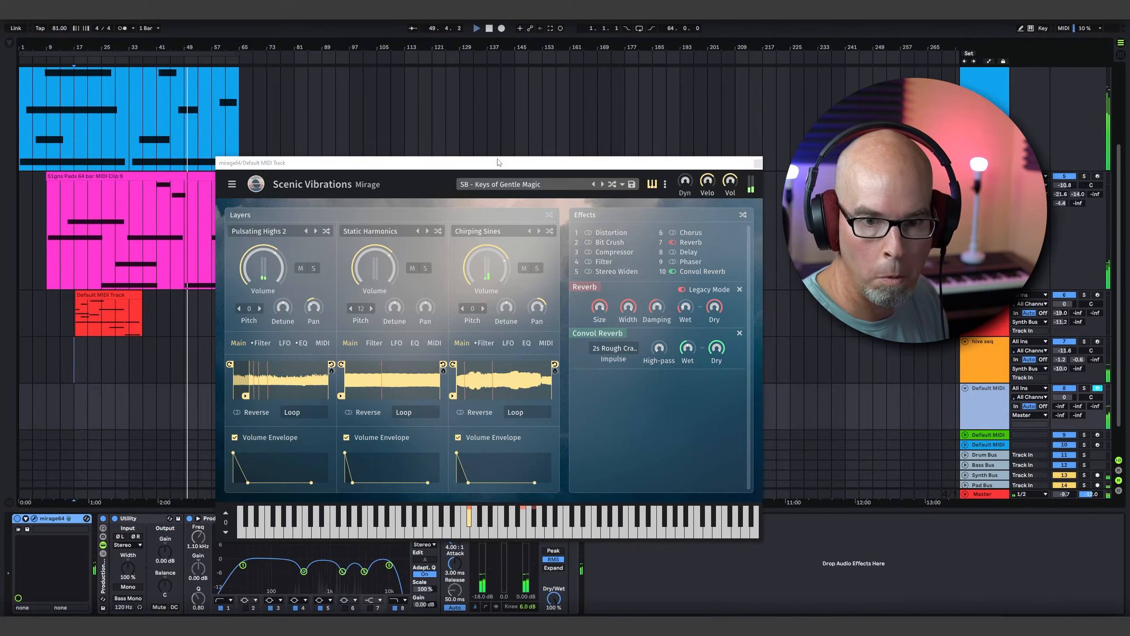
# Step: Route the lime green track's output to the Synth Bus and restart playback from bar 17
pyautogui.click(1028, 415)
pyautogui.click(1051, 489)
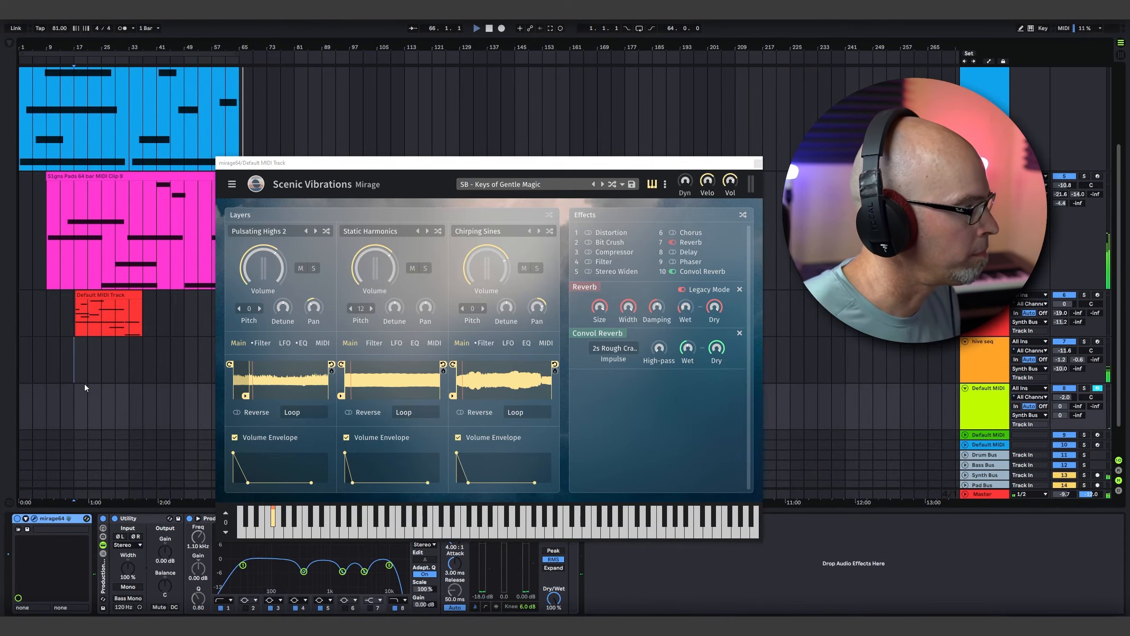
pyautogui.click(76, 358)
pyautogui.press('space')
pyautogui.press('space')
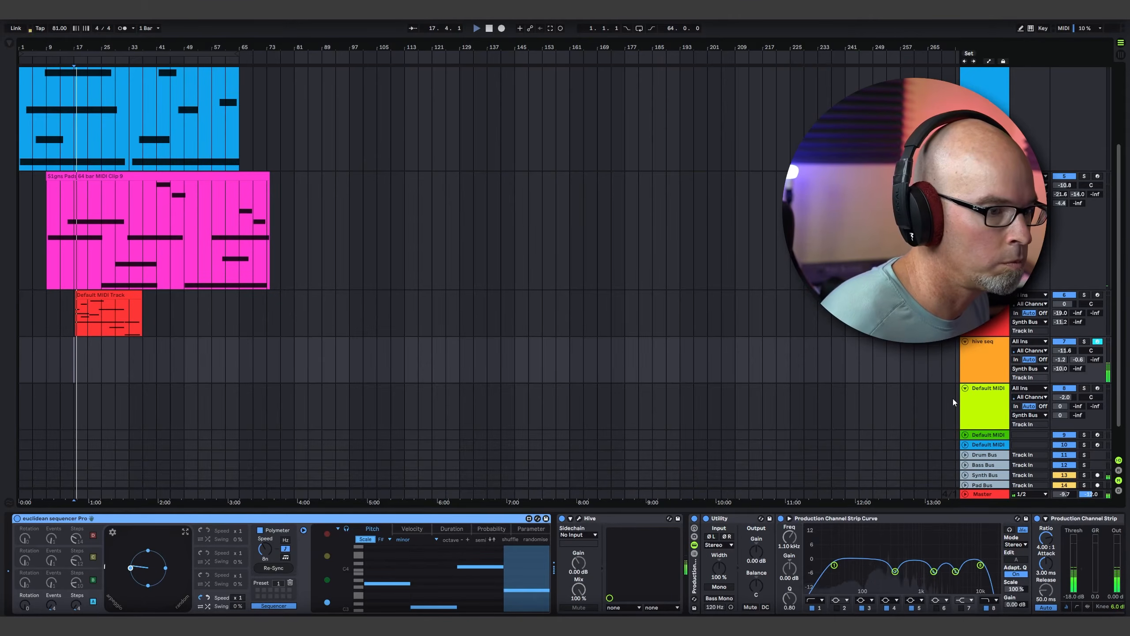
# Step: Rename the lime green track as "magic keys"
pyautogui.click(986, 405)
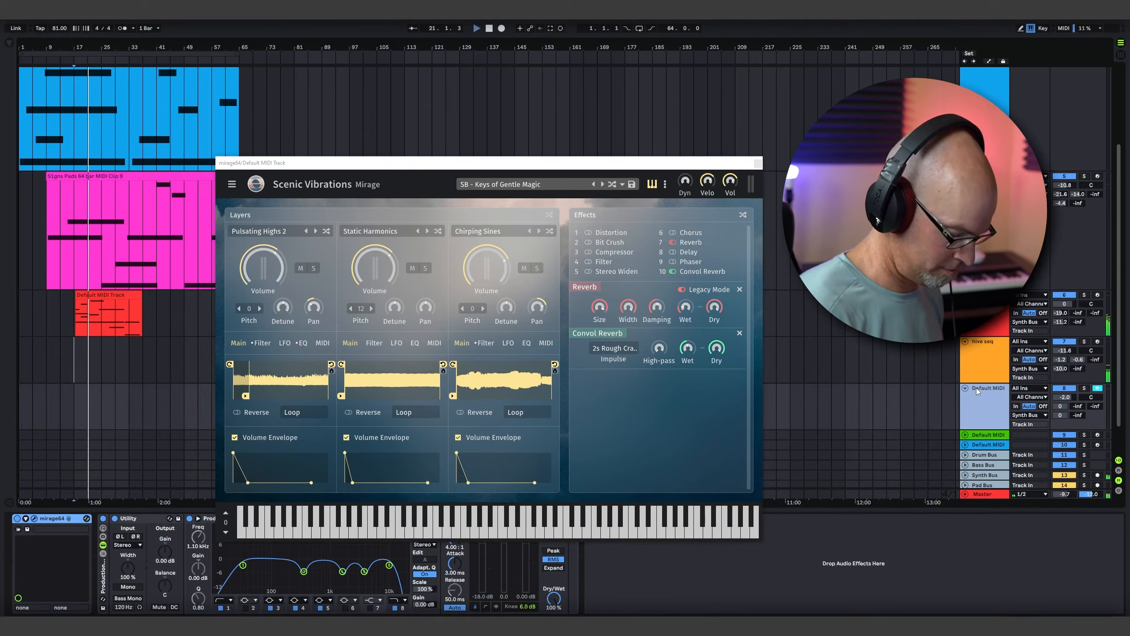
pyautogui.doubleClick(977, 387)
pyautogui.write('magic keys')
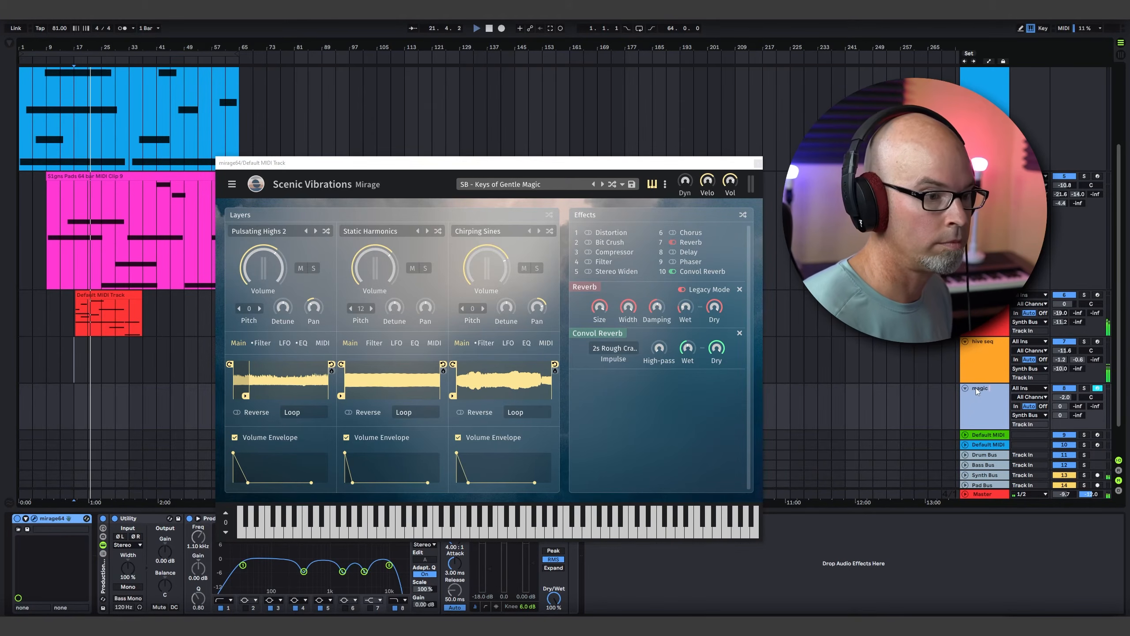
pyautogui.press('Return')
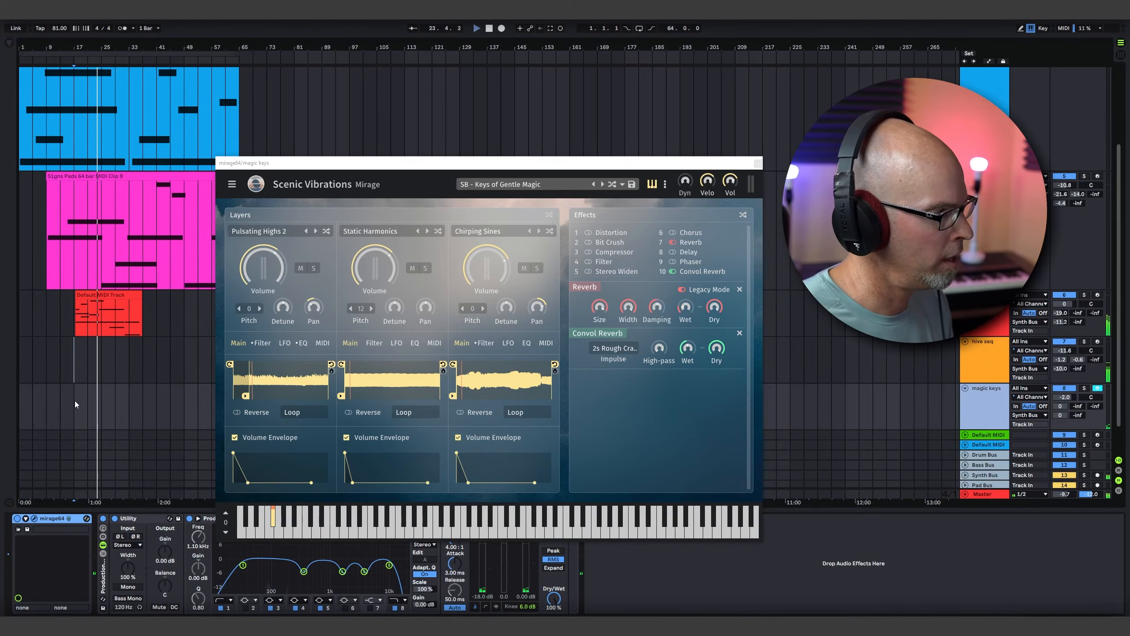
# Step: Create an empty 16-bar MIDI clip from bar 17 on the magic keys track and colour it purple, with Mirage closed and the note editor enlarged
pyautogui.moveTo(77, 400); pyautogui.dragTo(122, 399)
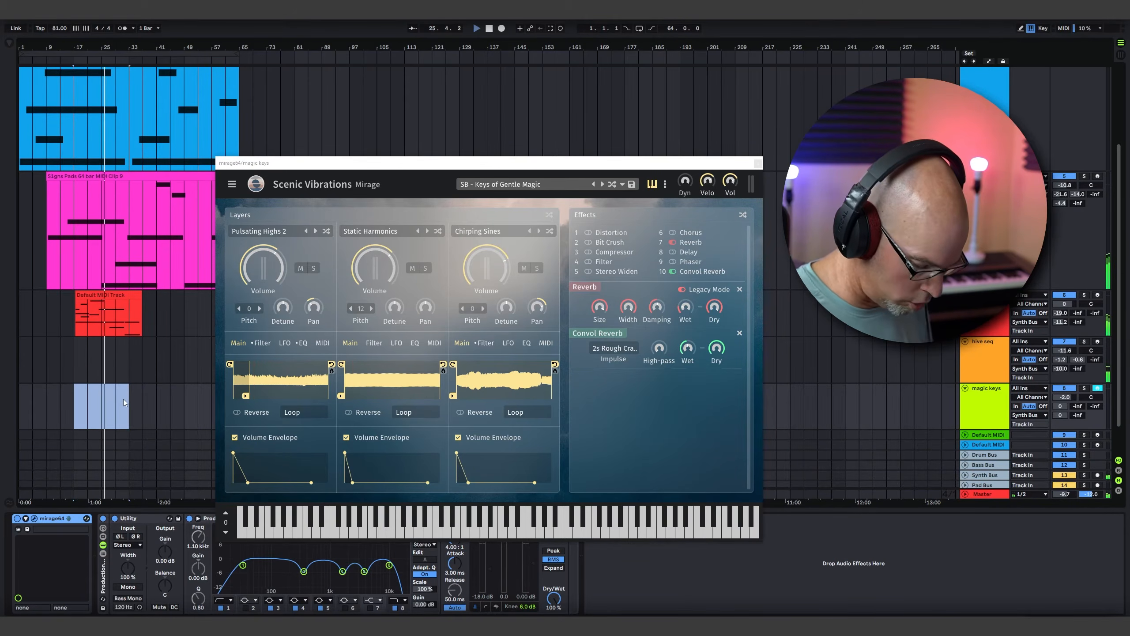
pyautogui.hotkey('ctrl', 'shift', 'm')
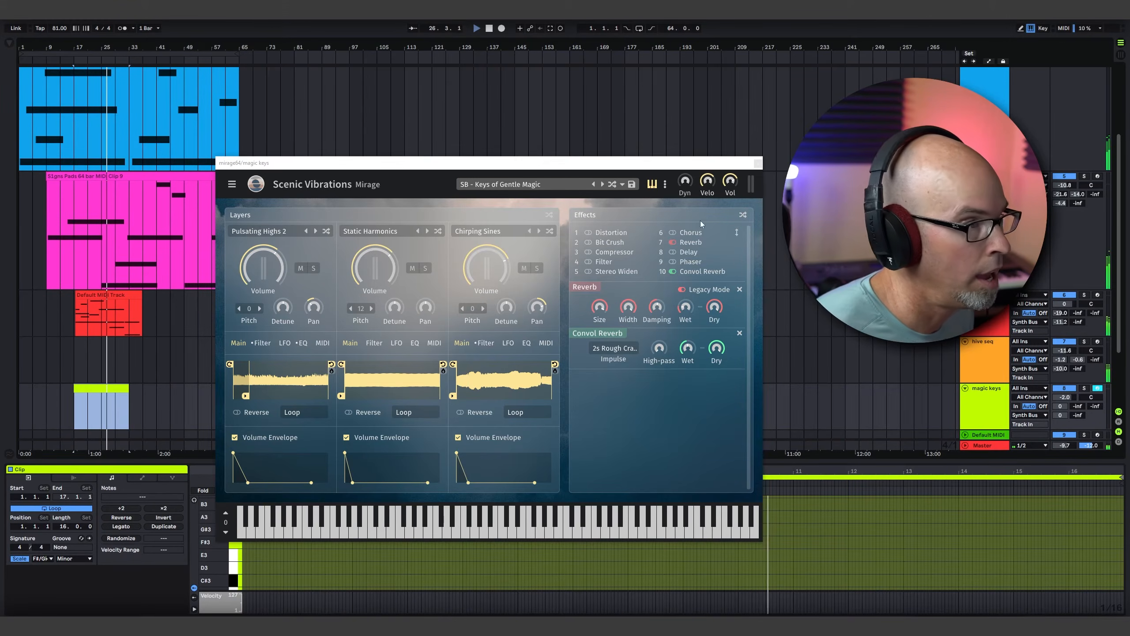
pyautogui.click(754, 163)
pyautogui.moveTo(616, 463); pyautogui.dragTo(616, 212)
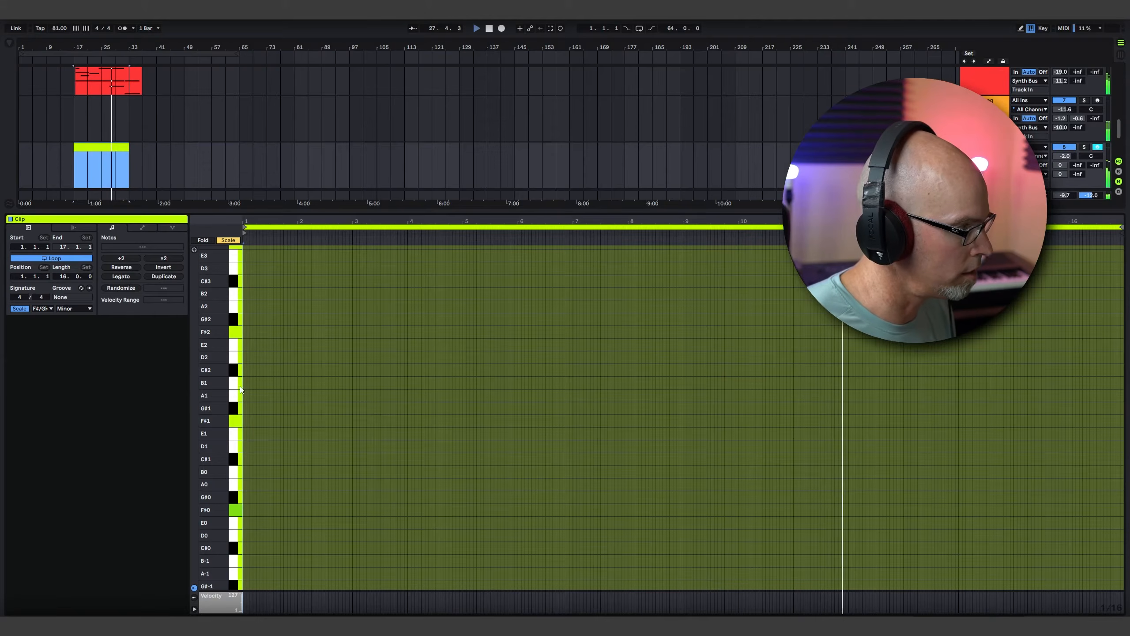
pyautogui.rightClick(96, 148)
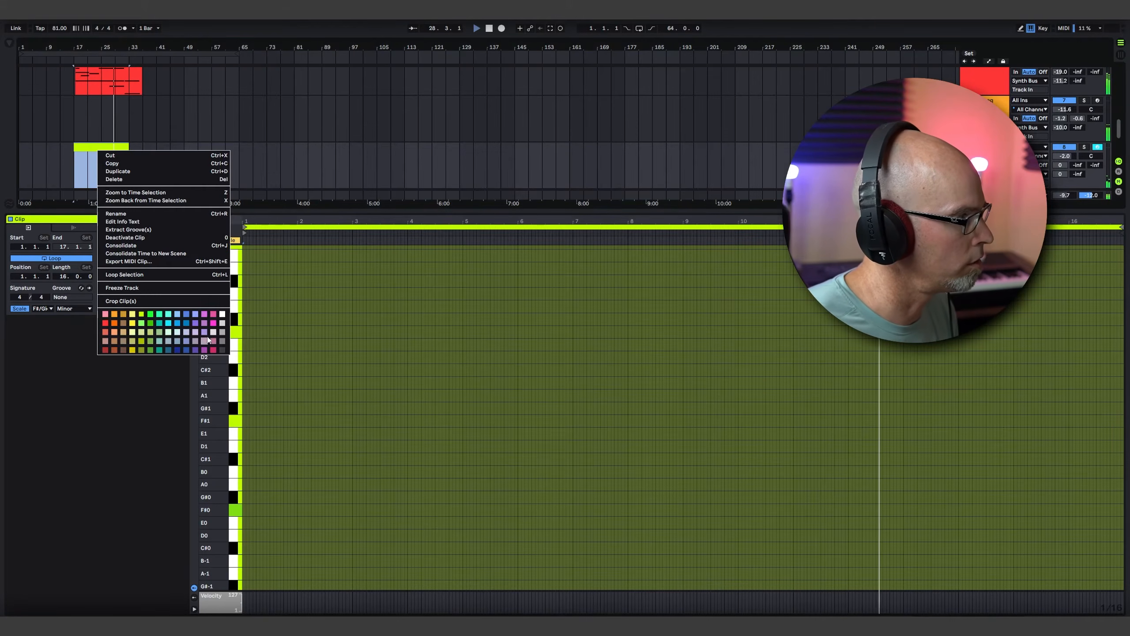
pyautogui.click(204, 313)
# Step: Set the note grid to 2 bars and fill the purple clip with eight two-bar F#0 notes
pyautogui.rightClick(272, 493)
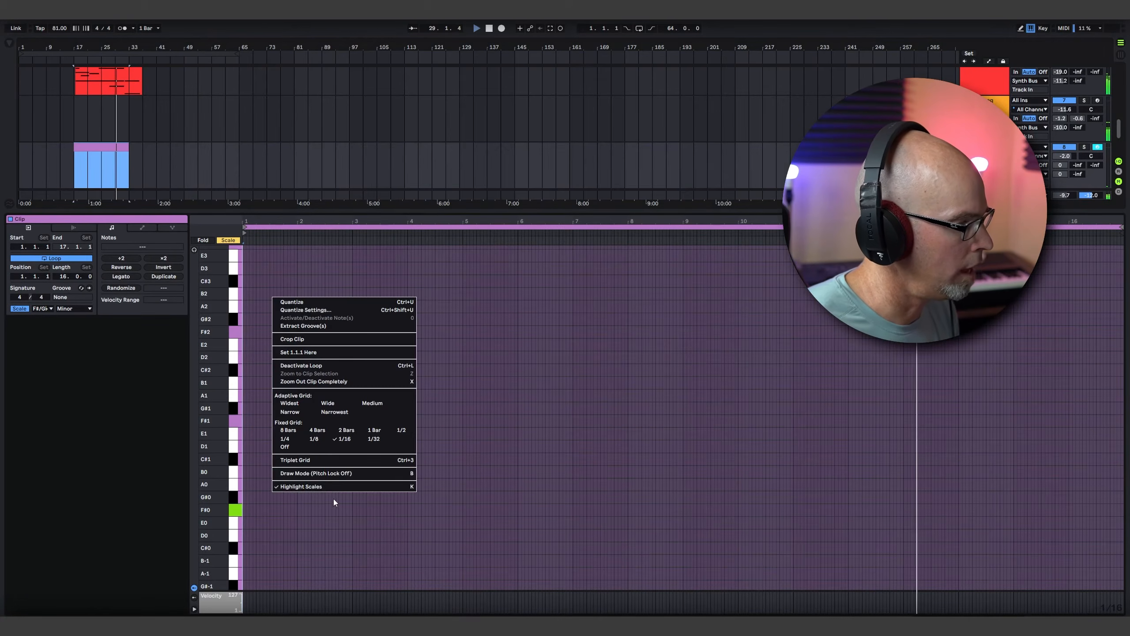
pyautogui.click(338, 479)
pyautogui.rightClick(352, 283)
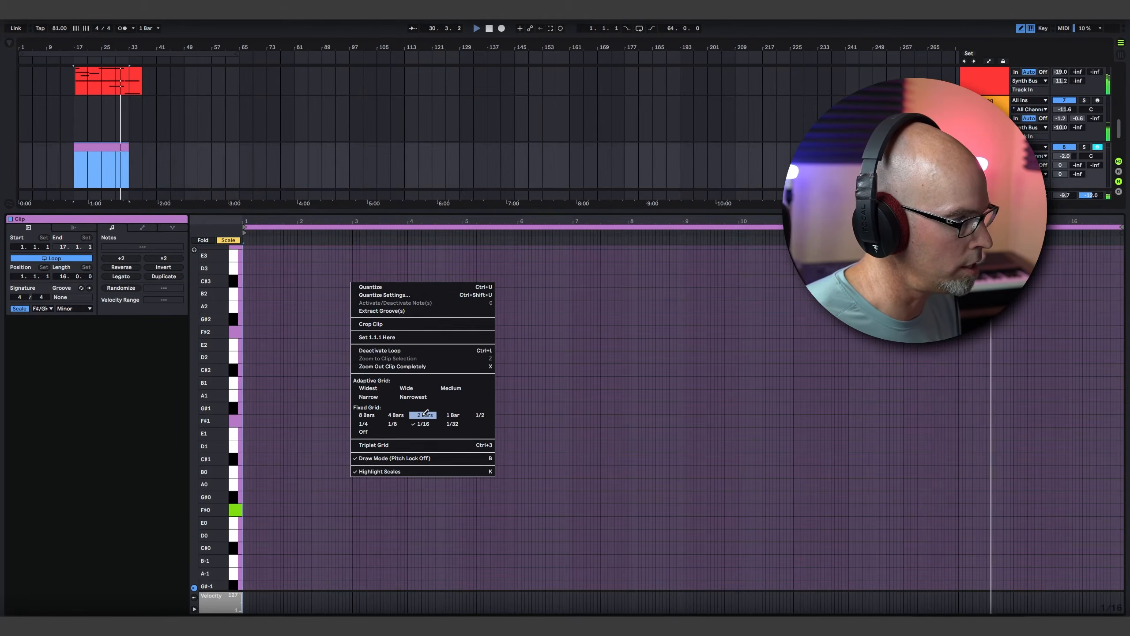
pyautogui.click(426, 414)
pyautogui.click(294, 510)
pyautogui.hotkey('ctrl', 'd')
pyautogui.hotkey('ctrl', 'd')
pyautogui.hotkey('ctrl', 'd')
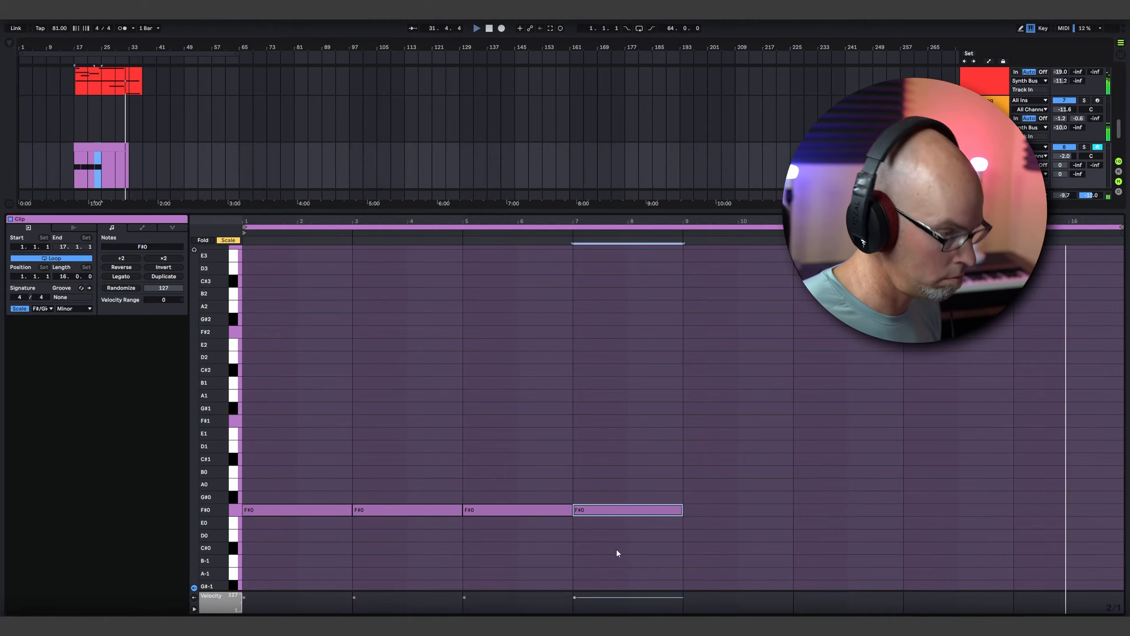
pyautogui.hotkey('ctrl', 'a')
pyautogui.hotkey('ctrl', 'd')
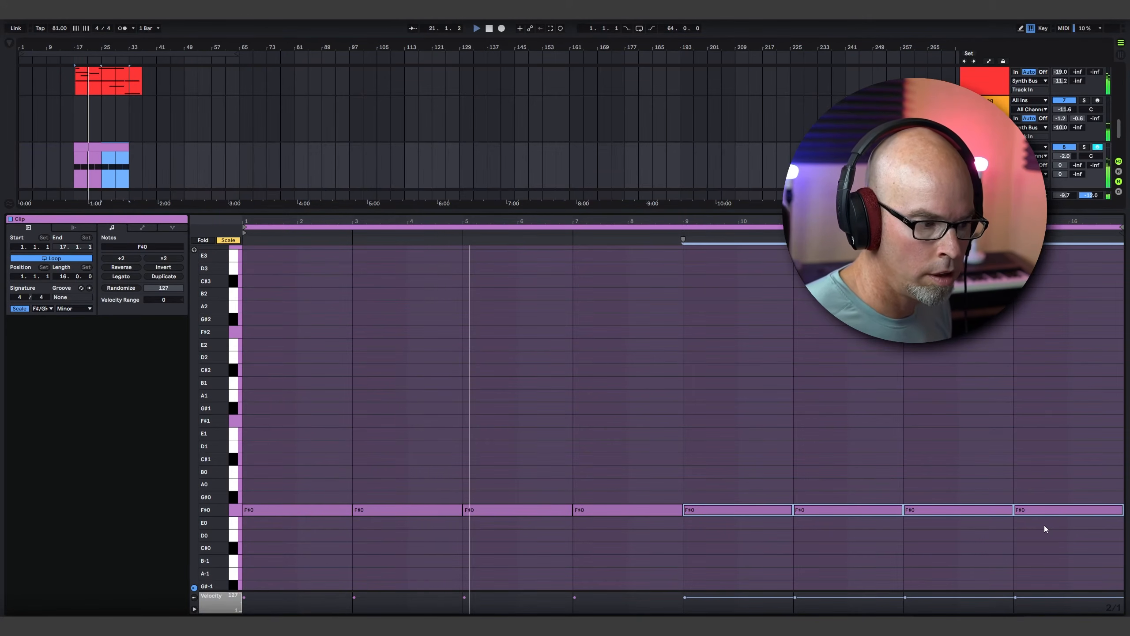
# Step: Replace the two-bar notes with four four-bar F#0 notes across the clip, using a 4-bar grid
pyautogui.moveTo(1044, 525); pyautogui.dragTo(365, 476)
pyautogui.press('Delete')
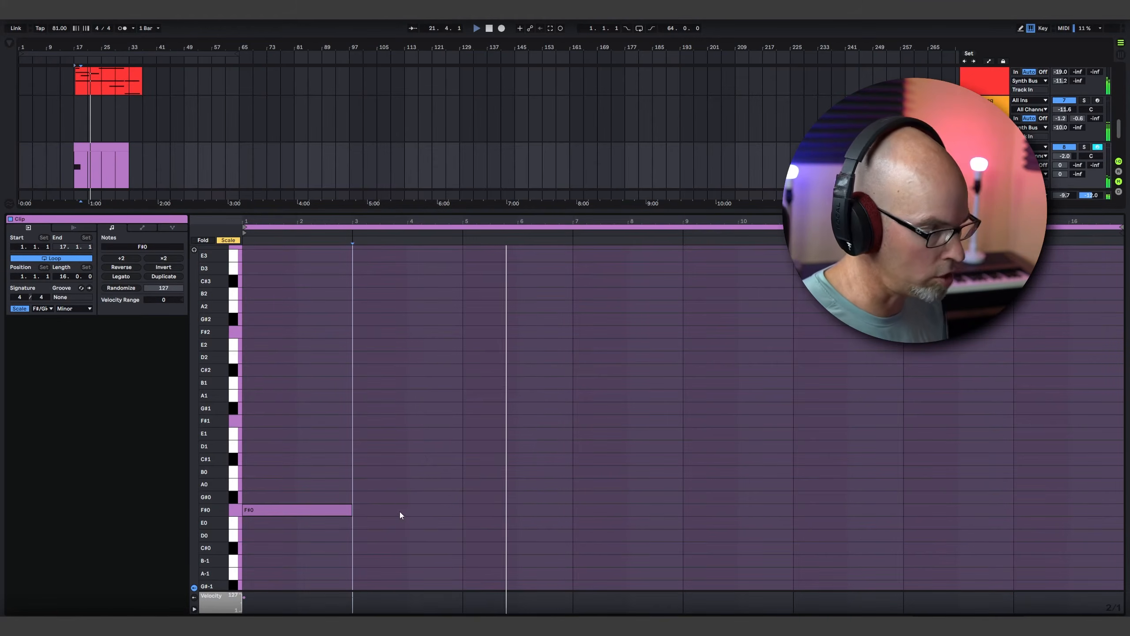
pyautogui.rightClick(399, 512)
pyautogui.click(442, 448)
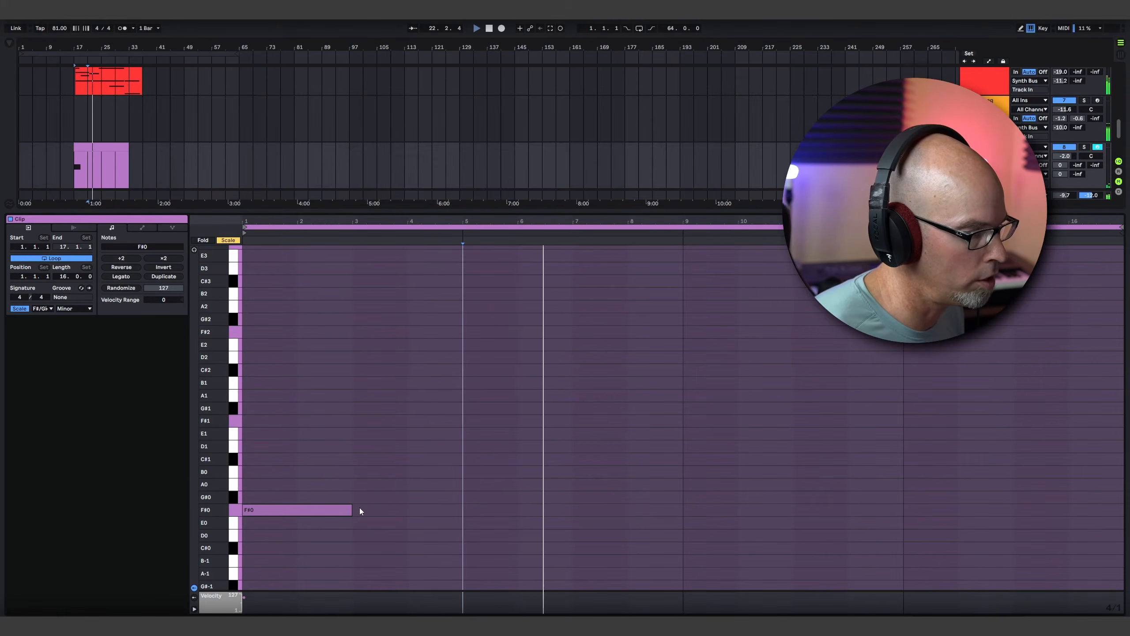
pyautogui.rightClick(359, 507)
pyautogui.click(487, 496)
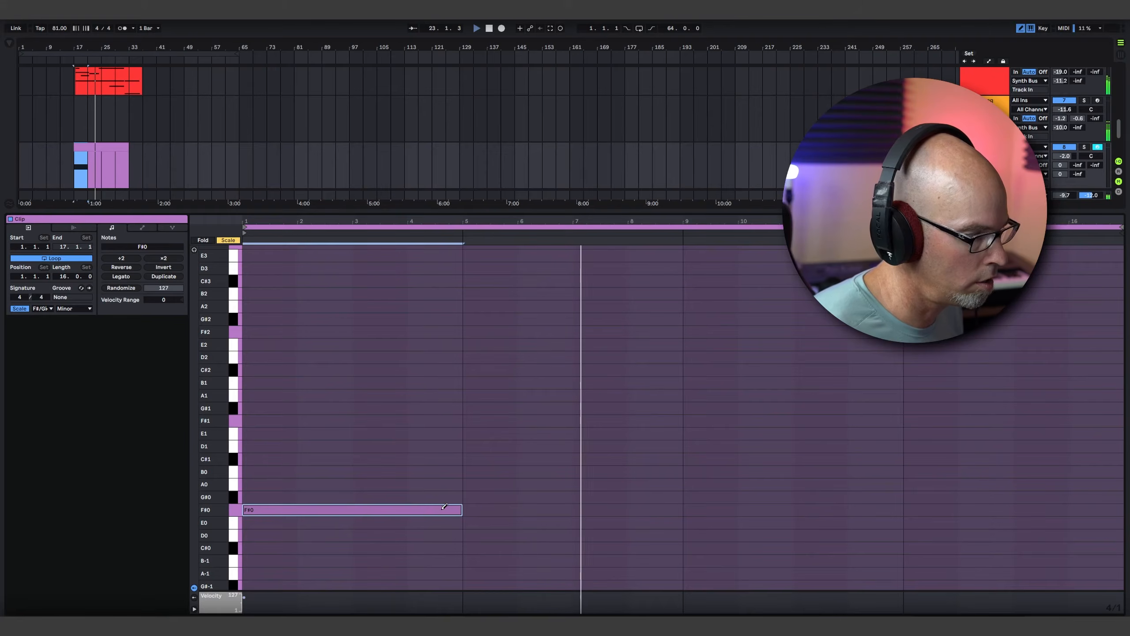
pyautogui.hotkey('ctrl', 'd')
pyautogui.hotkey('ctrl', 'd')
pyautogui.hotkey('ctrl', 'd')
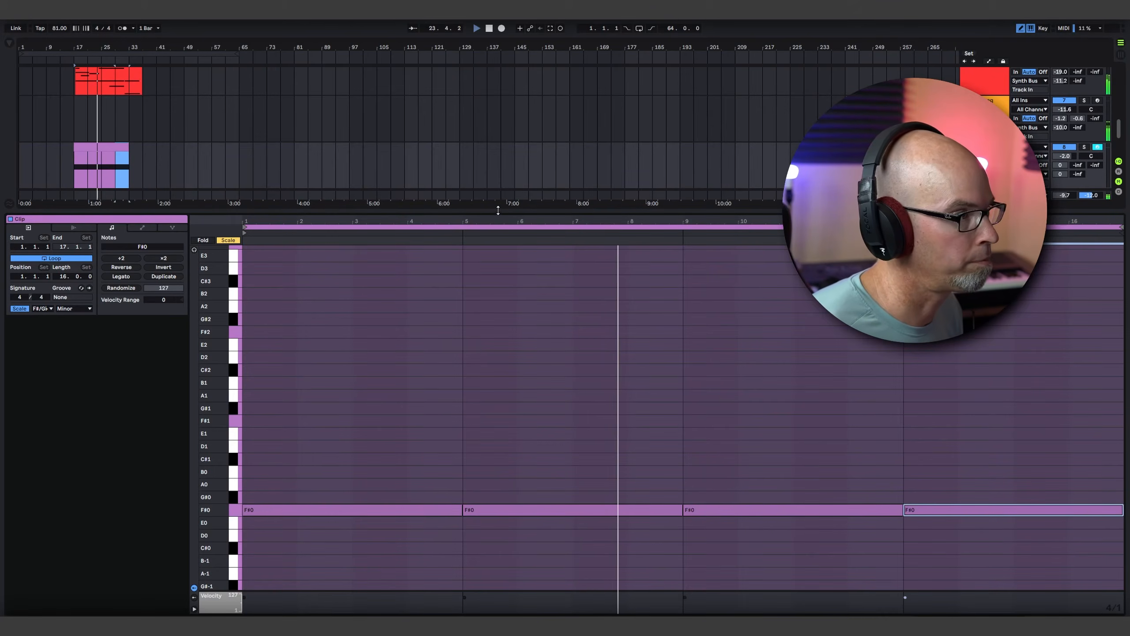
# Step: Shrink the note editor, set the magic keys track's volume to -1.4 dB and show its device chain
pyautogui.moveTo(497, 211); pyautogui.dragTo(496, 479)
pyautogui.scroll(5, 388, 353)
pyautogui.scroll(-2, 294, 304)
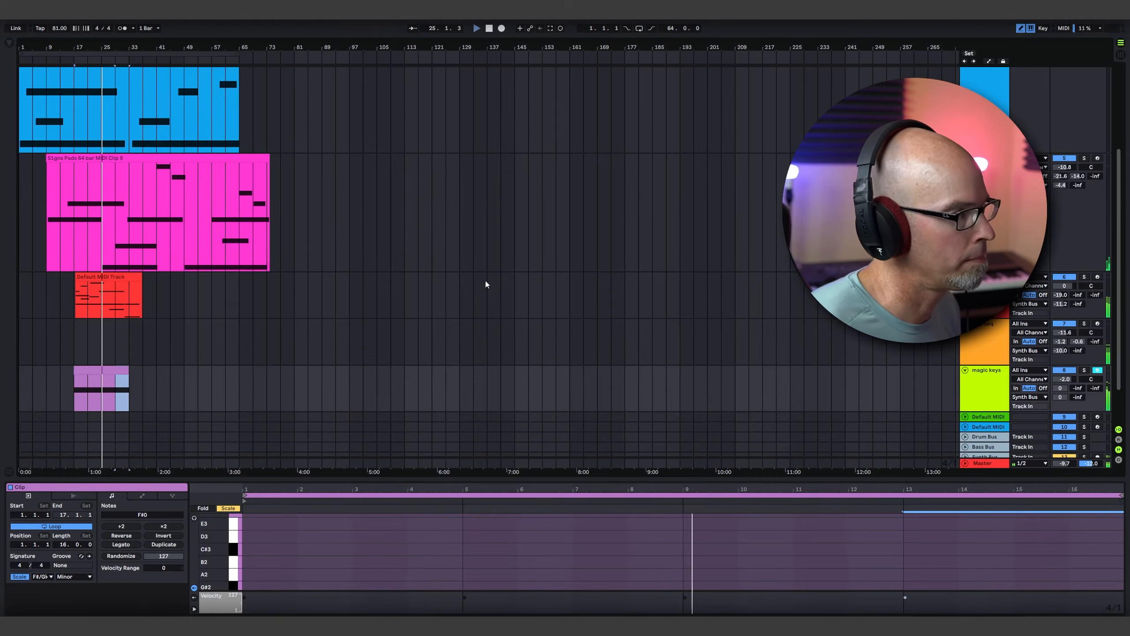
pyautogui.scroll(-2, 463, 285)
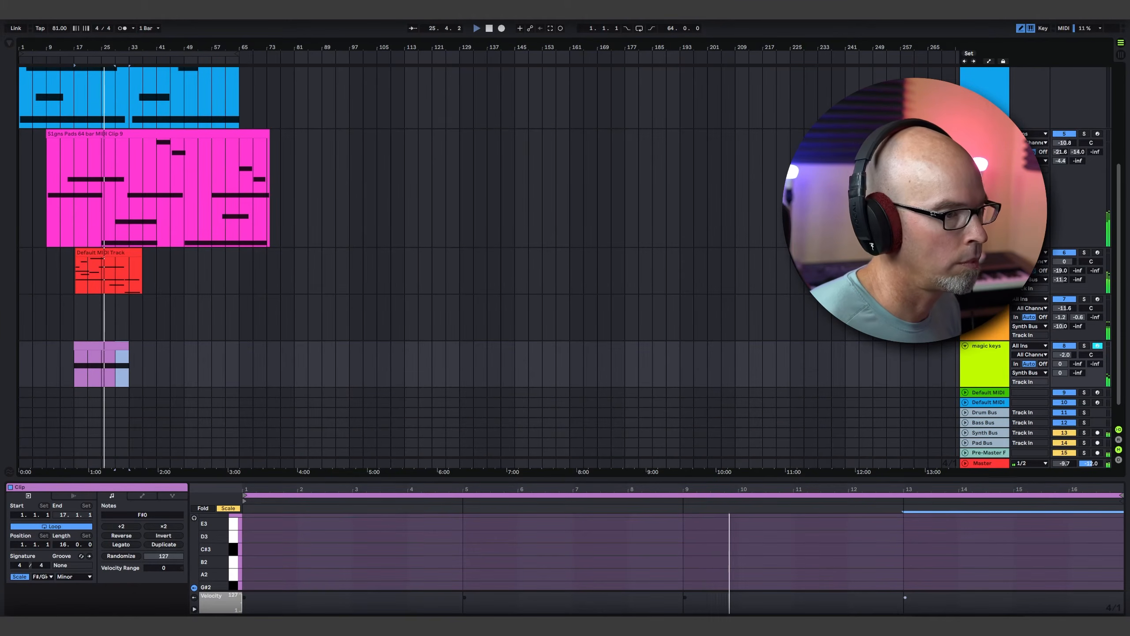
pyautogui.moveTo(1065, 355); pyautogui.dragTo(1065, 352)
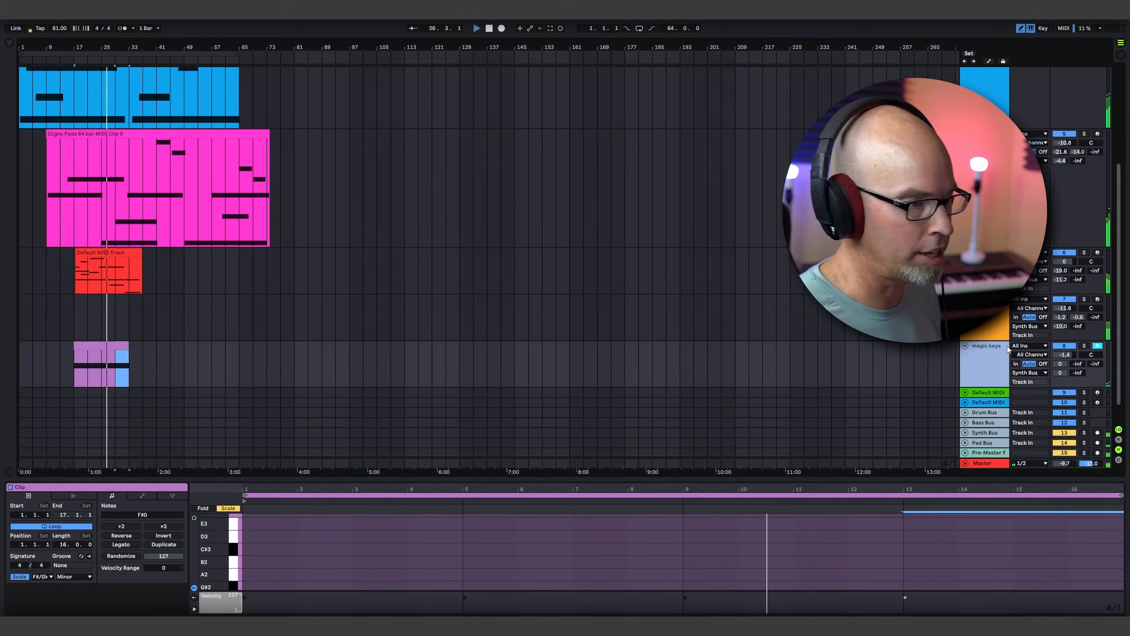
pyautogui.hotkey('shift', 'Tab')
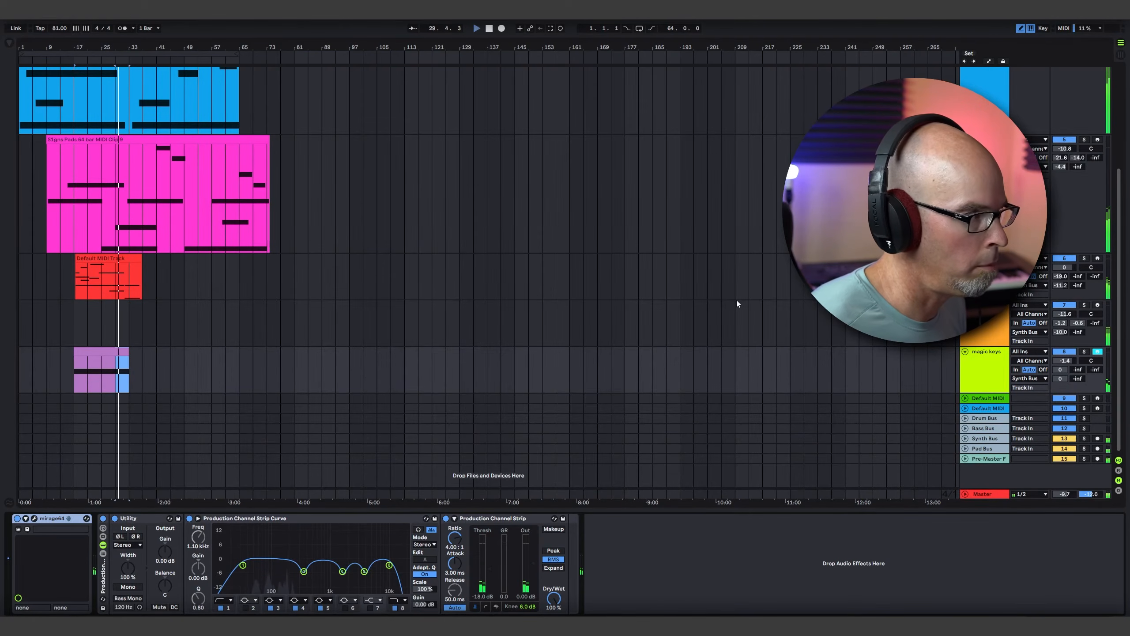
# Step: Solo the pink pad track and the blue track in turn to hear each alone, and return to the full mix
pyautogui.scroll(3, 356, 215)
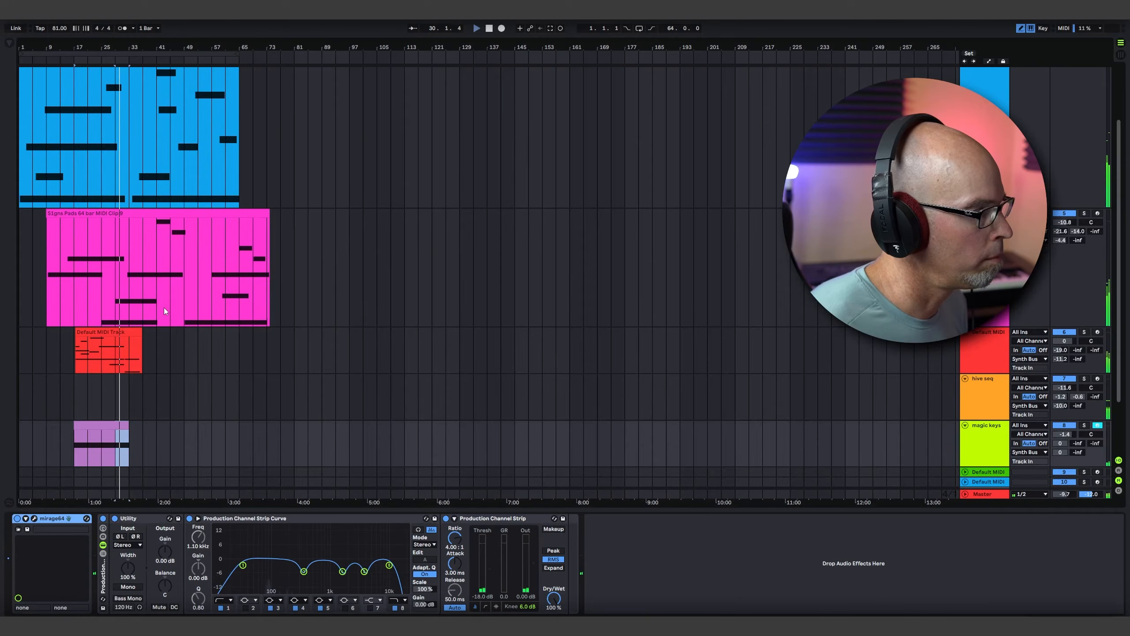
pyautogui.click(126, 331)
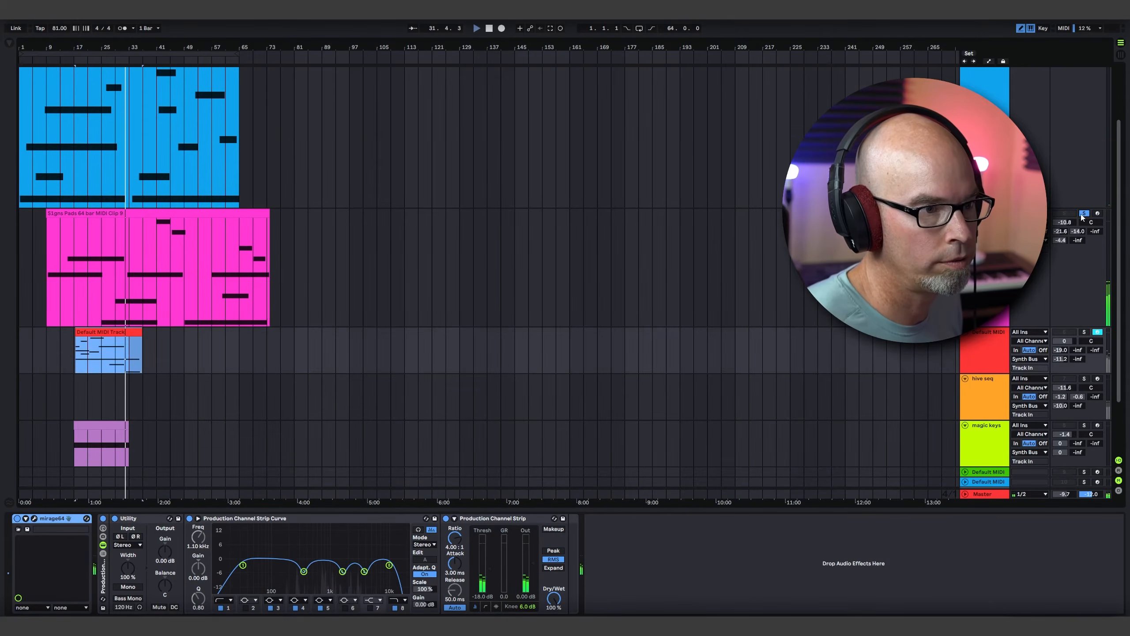
pyautogui.scroll(3, 1088, 95)
pyautogui.click(1085, 101)
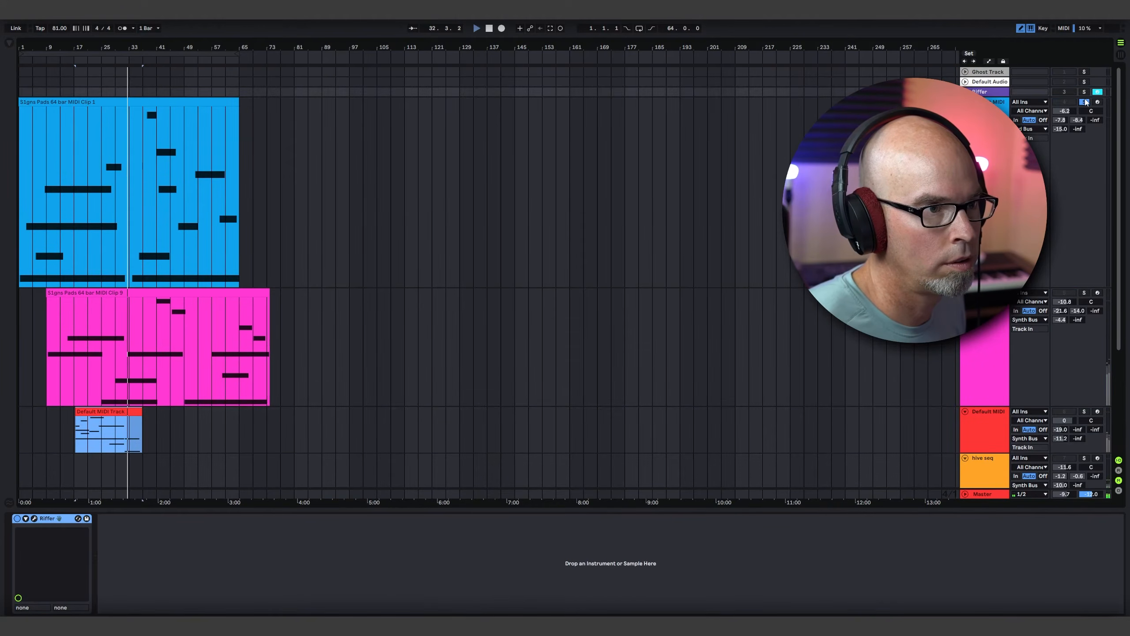
pyautogui.click(1086, 102)
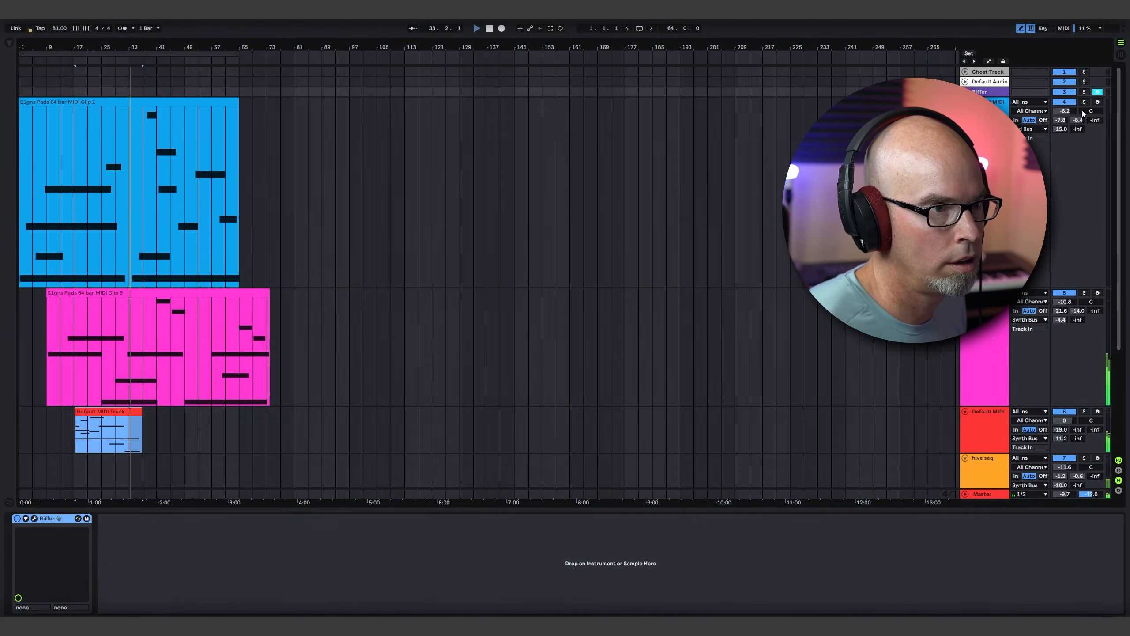
pyautogui.scroll(-2, 1084, 243)
pyautogui.scroll(-4, 900, 390)
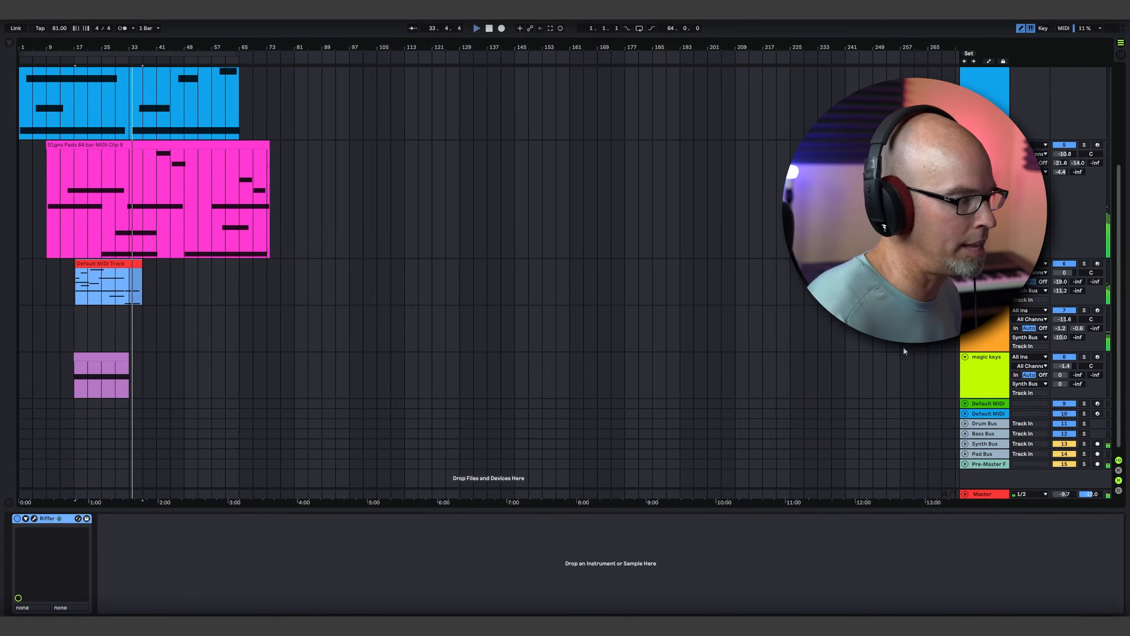
# Step: Load mirage64 from the Synths collection onto the green track below magic keys and open the Scenic Vibrations library in it
pyautogui.click(986, 403)
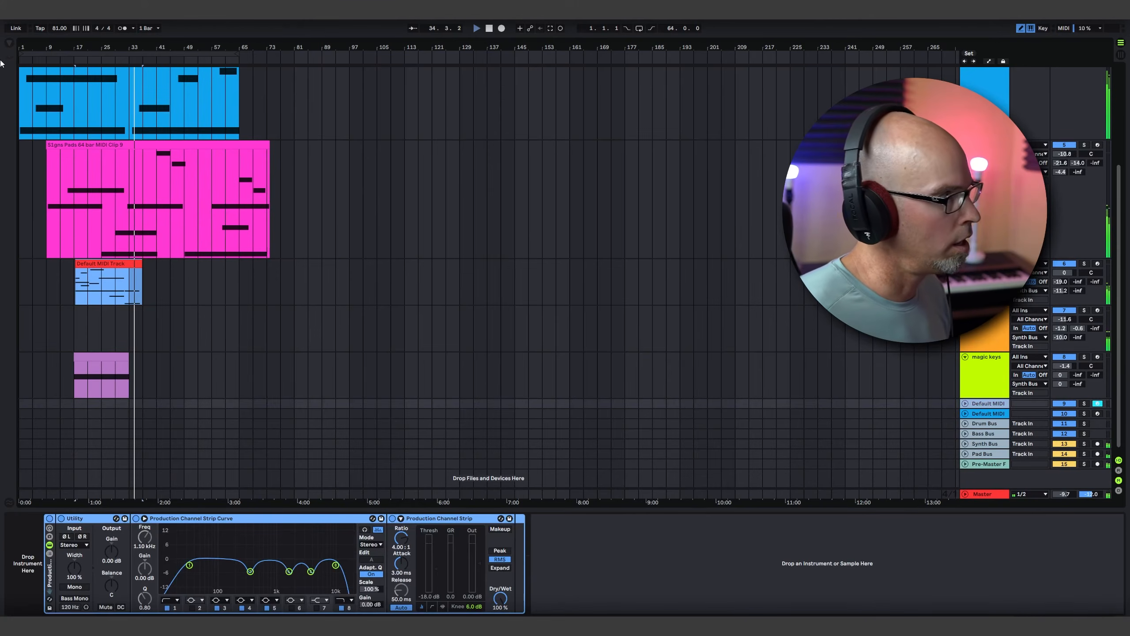
pyautogui.hotkey('ctrl', 'alt', 'b')
pyautogui.moveTo(155, 228); pyautogui.dragTo(194, 262)
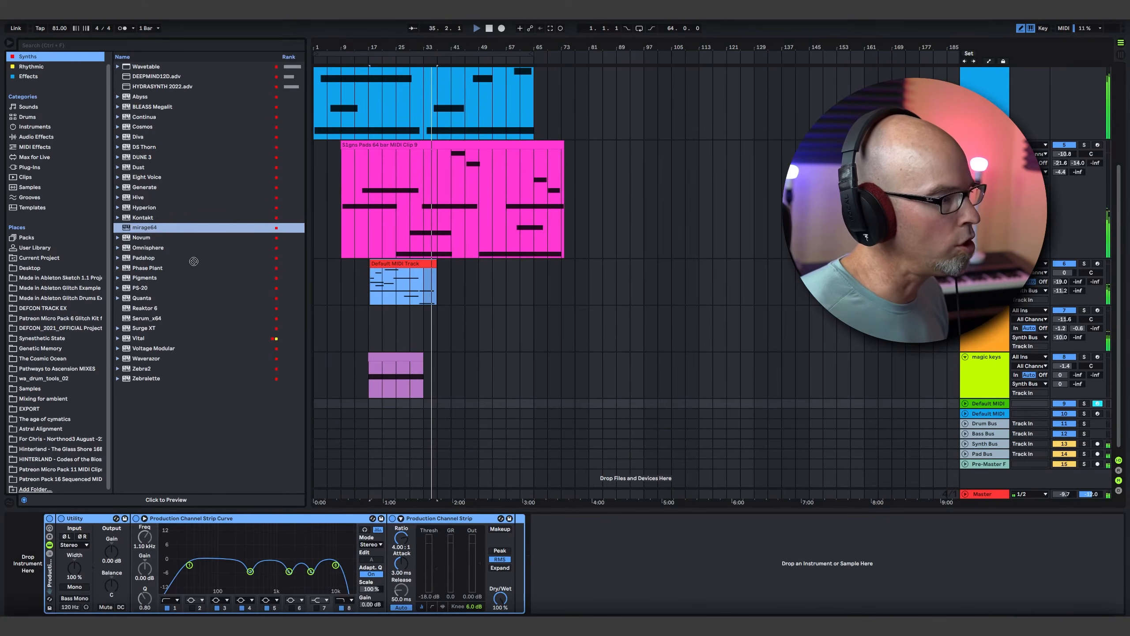
pyautogui.moveTo(437, 403); pyautogui.dragTo(436, 403)
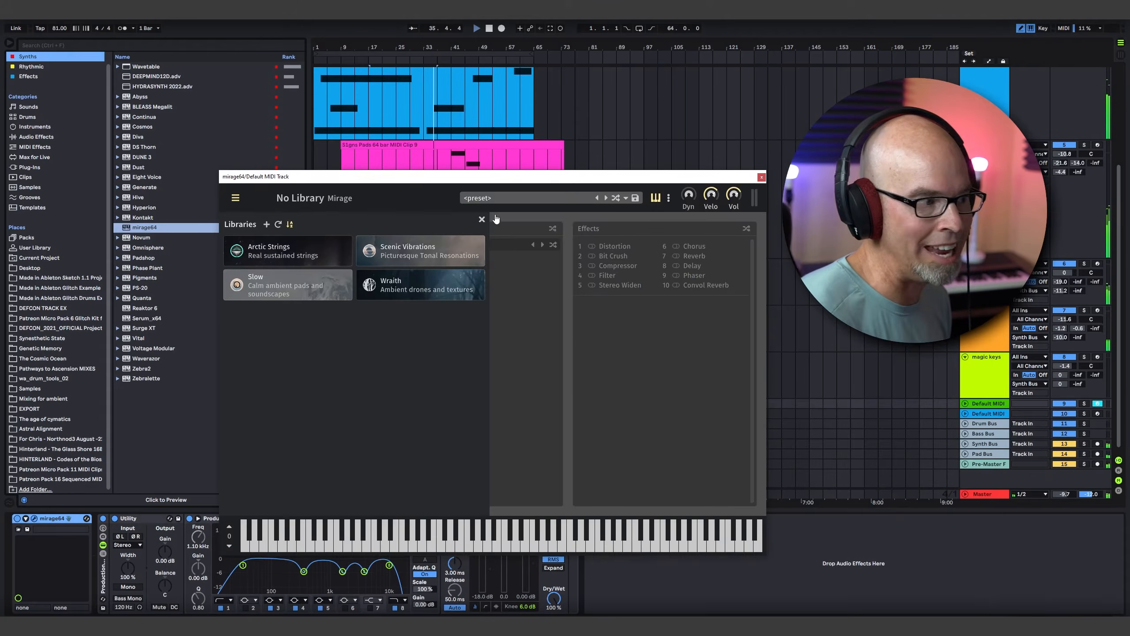
pyautogui.click(412, 247)
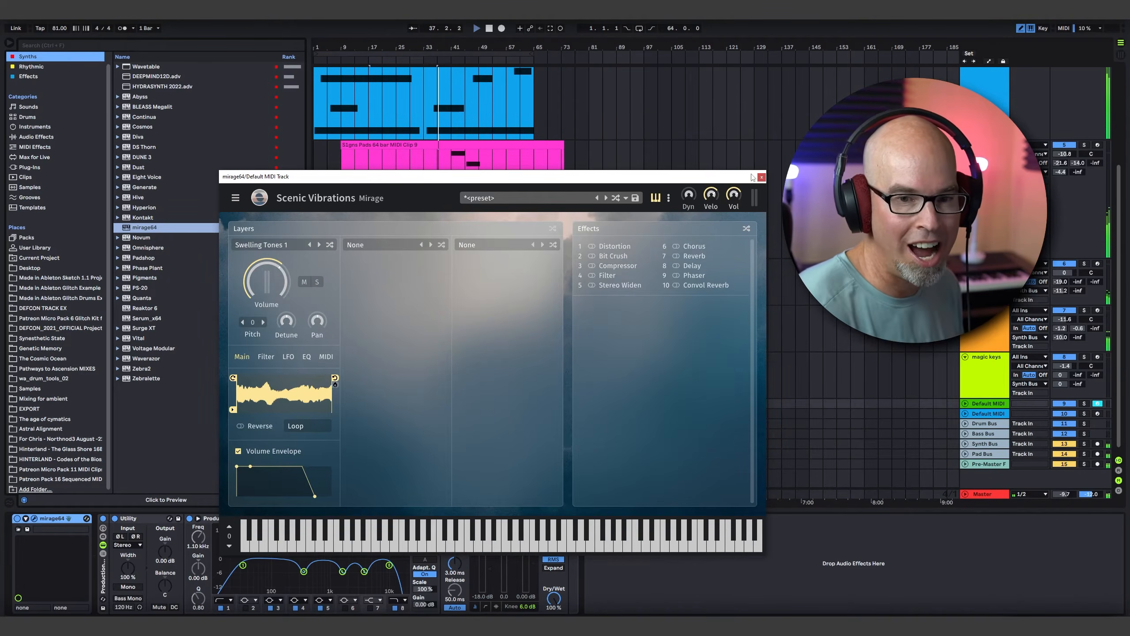
# Step: Hide the browser and audition Scenic Vibrations presets during playback until the Sub Atmos 2 preset is loaded
pyautogui.click(10, 45)
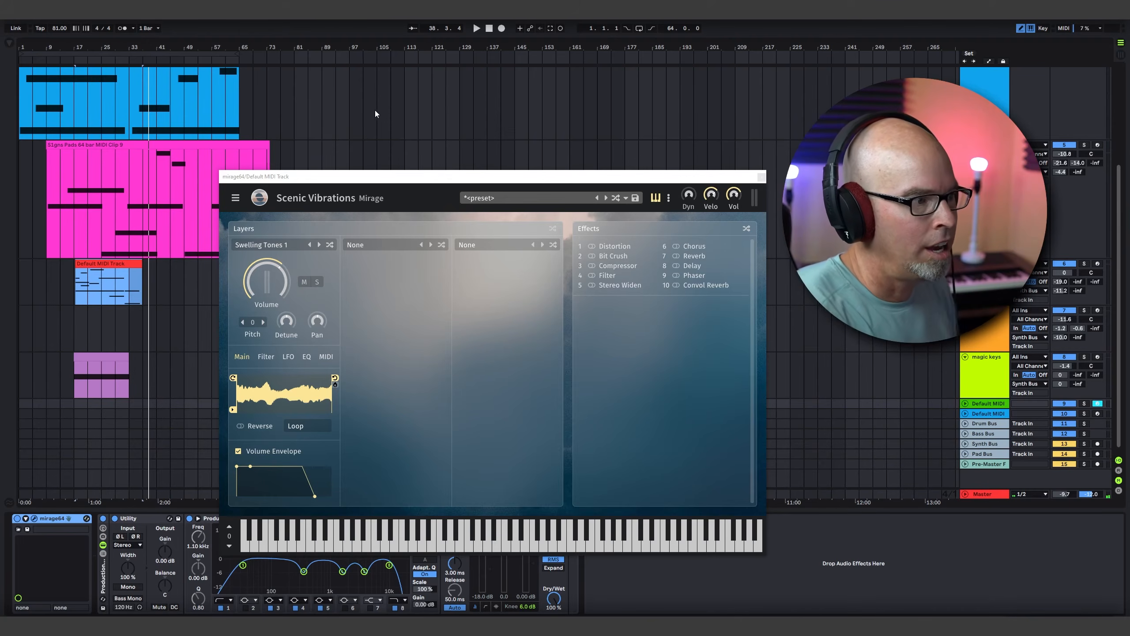
pyautogui.click(625, 198)
pyautogui.click(616, 199)
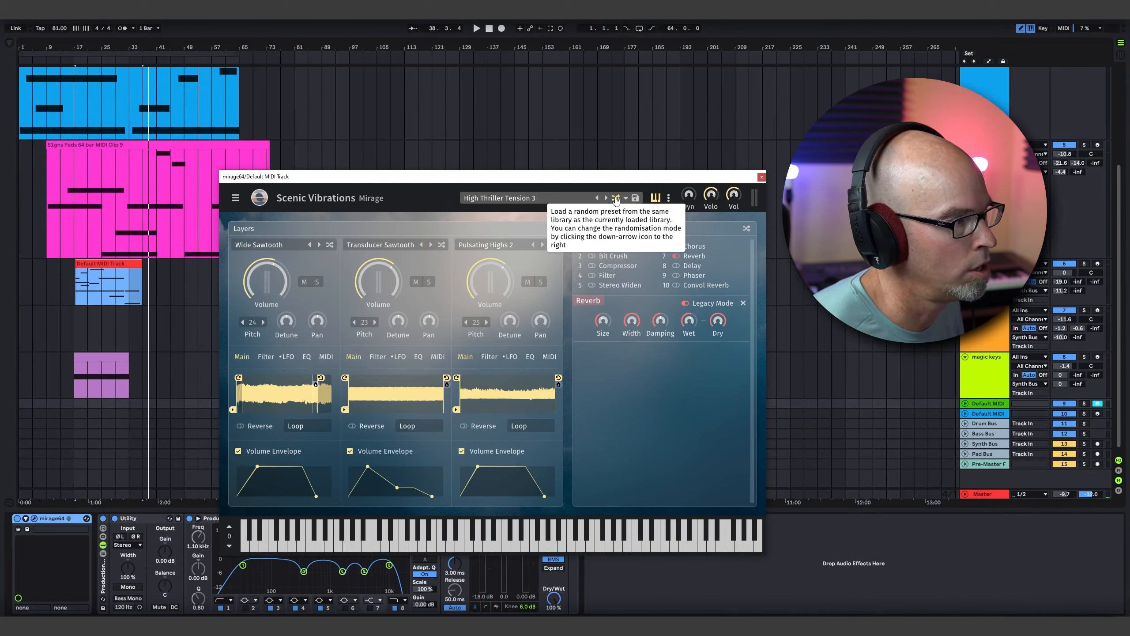
pyautogui.press('space')
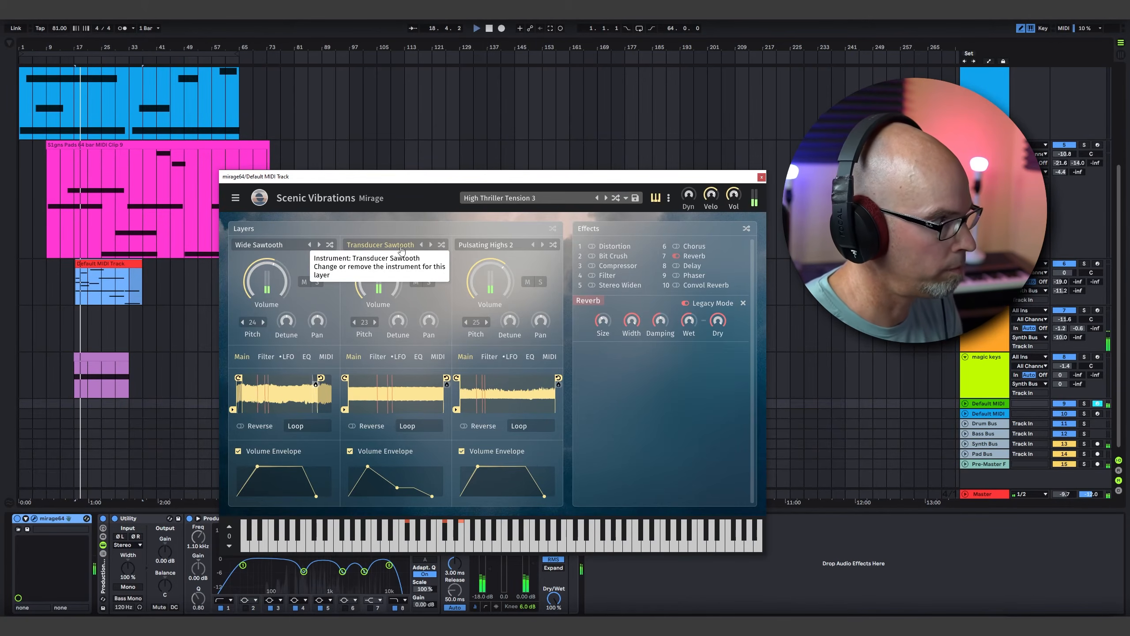
pyautogui.click(606, 198)
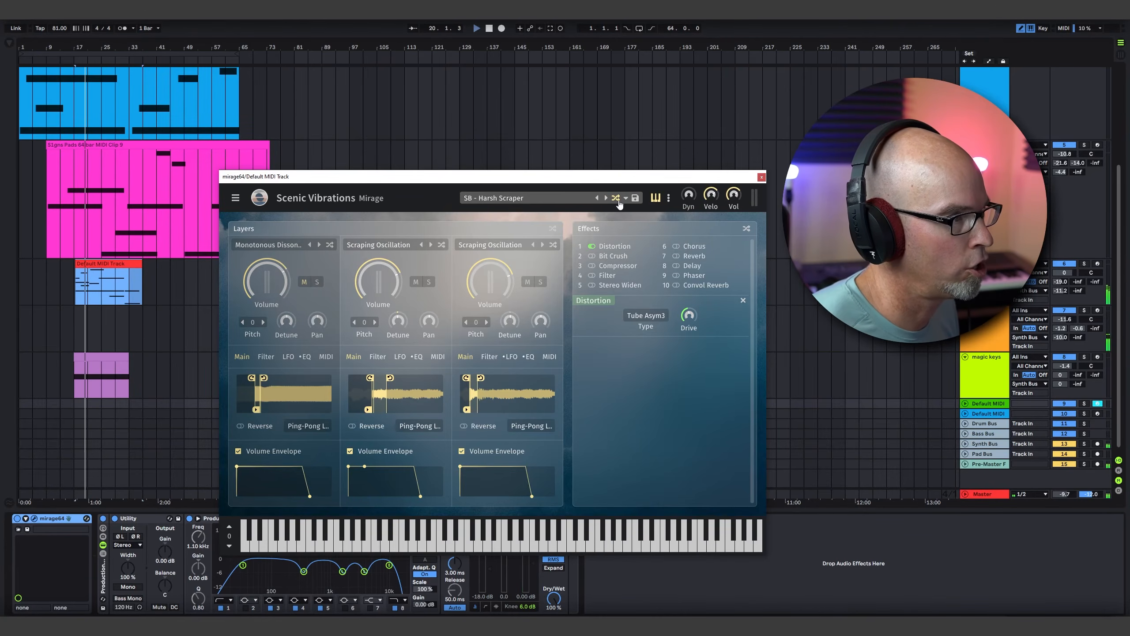
pyautogui.click(617, 199)
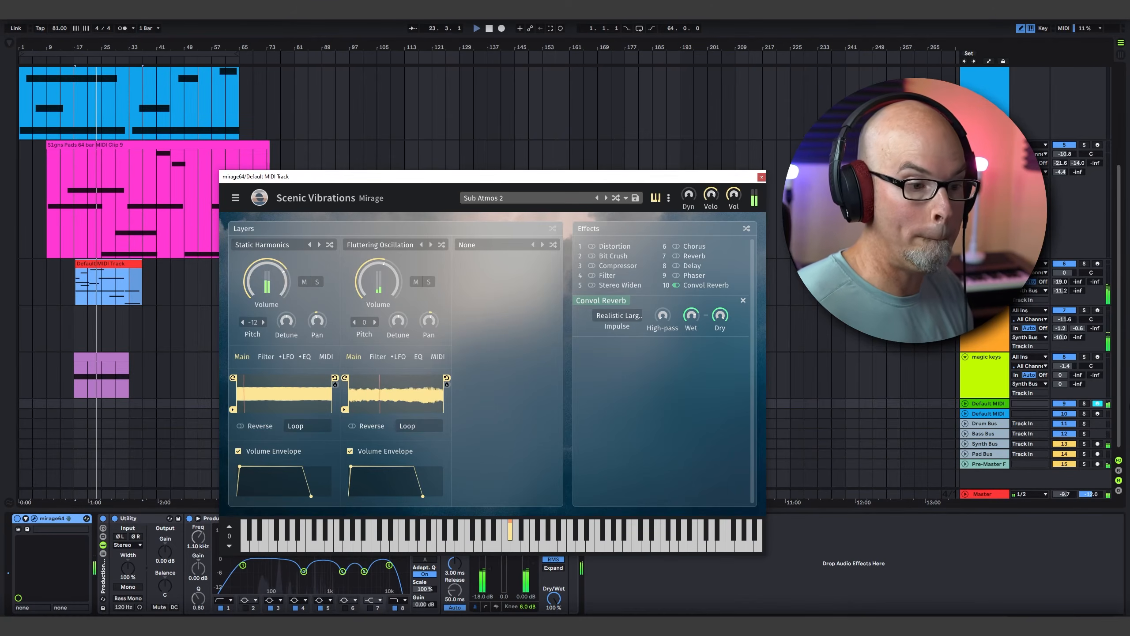
# Step: Unfold the green Mirage track, route its output to Synth Bus and set its volume to -5.5 dB
pyautogui.click(966, 403)
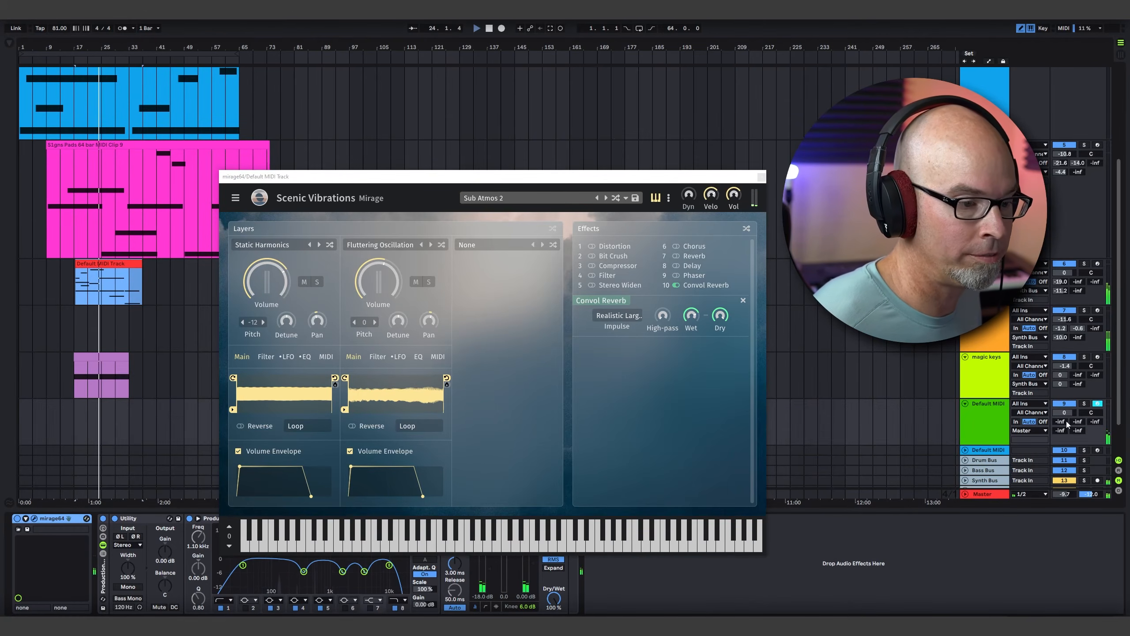
pyautogui.click(1026, 433)
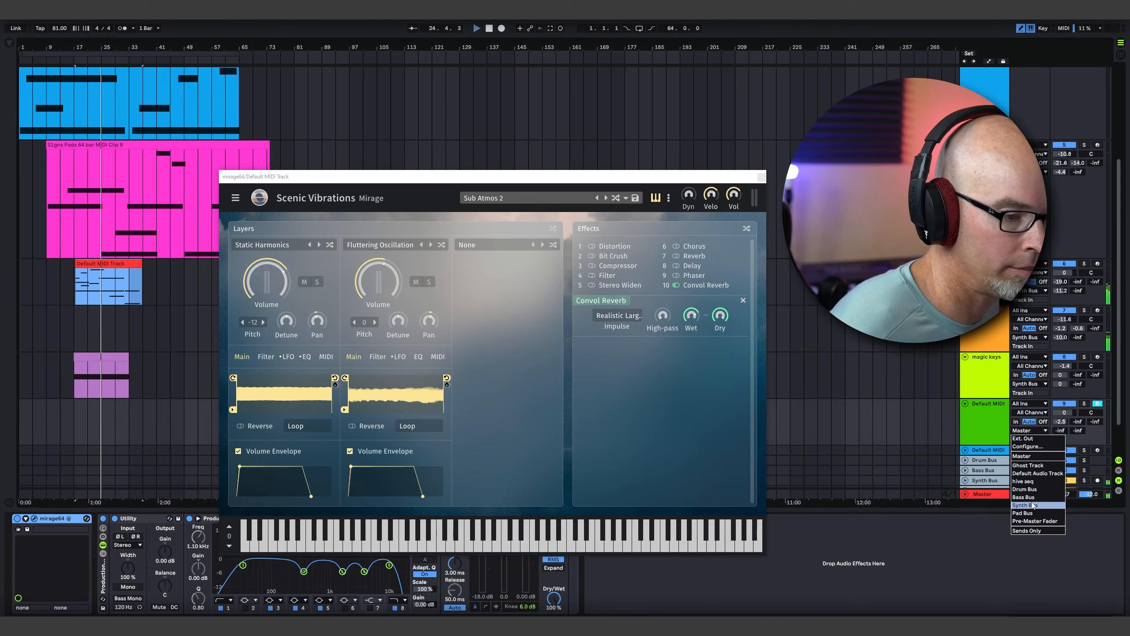
pyautogui.click(1030, 505)
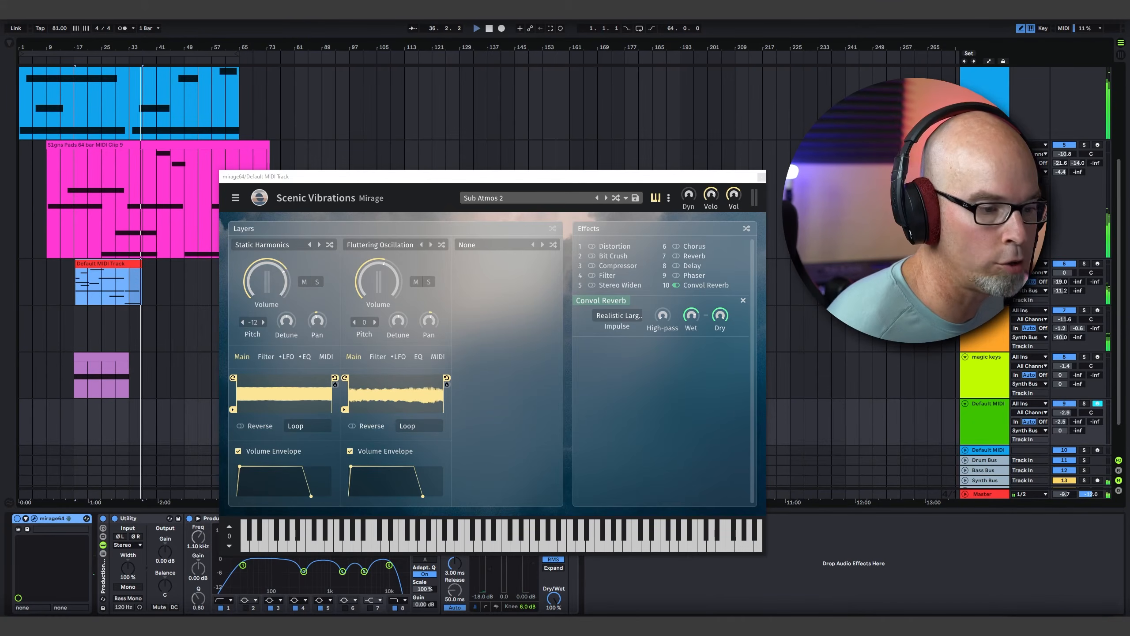
pyautogui.moveTo(1058, 416); pyautogui.dragTo(1058, 418)
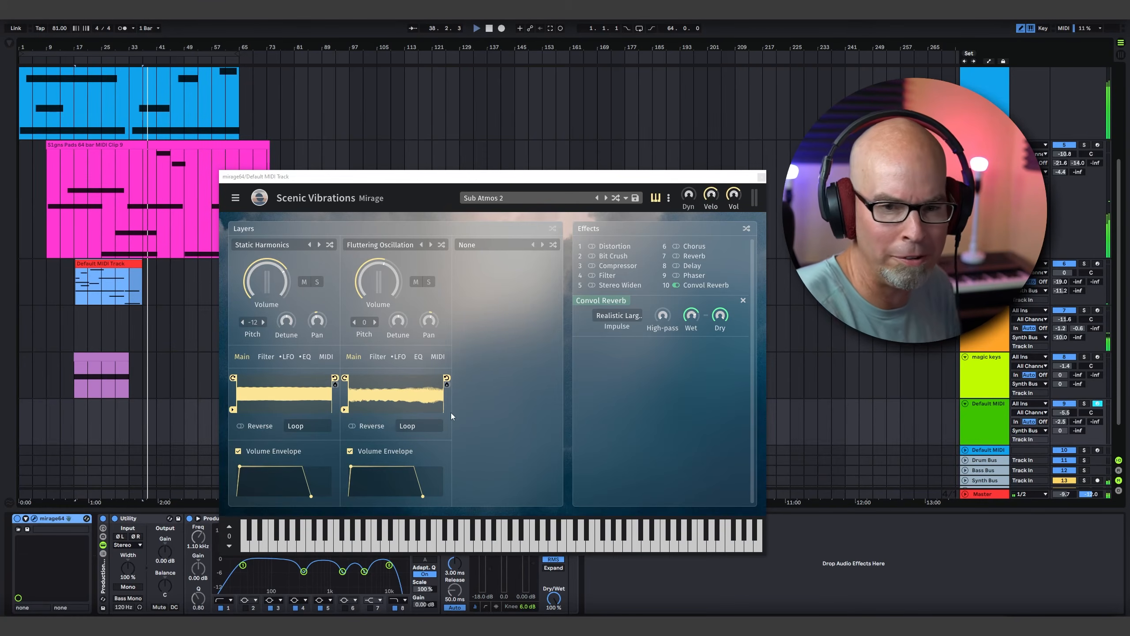
# Step: Set a one-bar count-in and record a MIDI part of about ten bars on the green track from bar 33
pyautogui.click(130, 423)
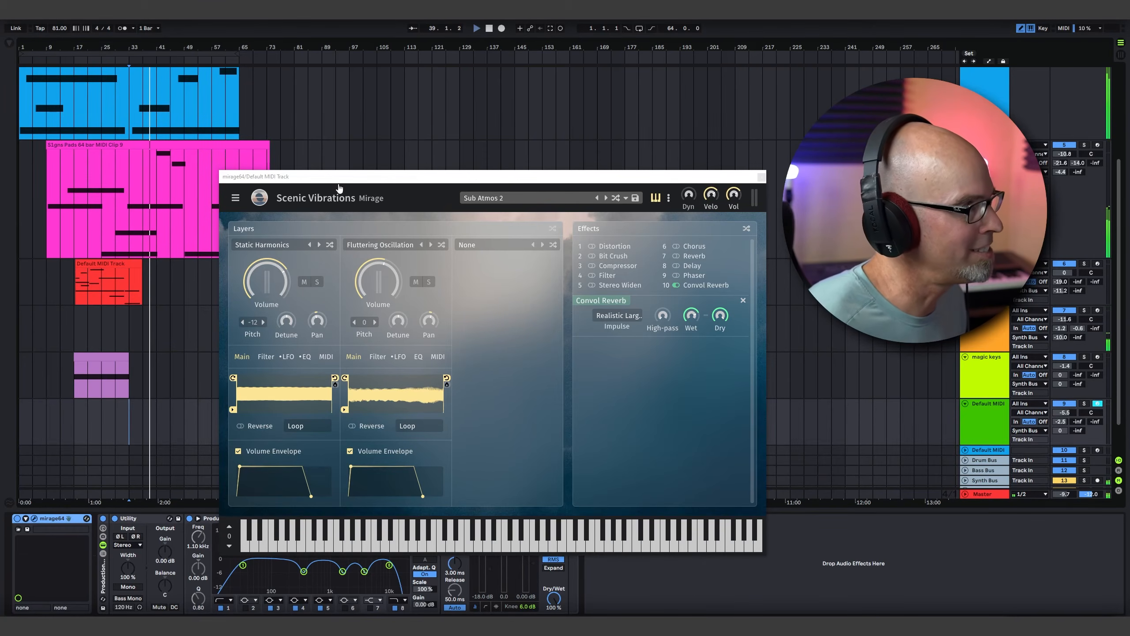
pyautogui.doubleClick(487, 30)
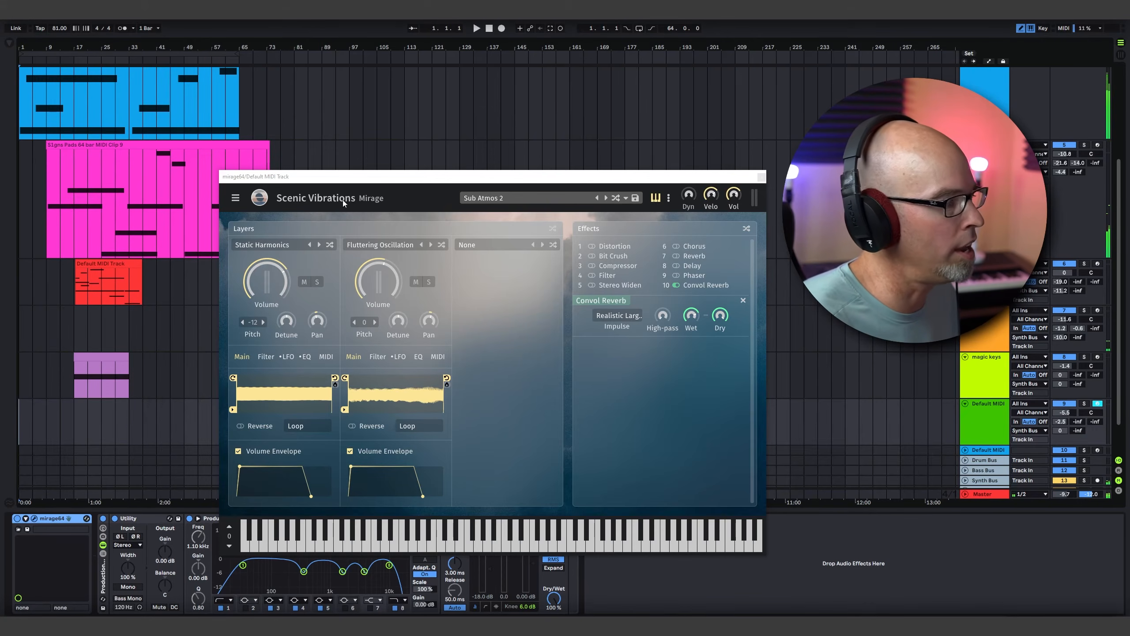
pyautogui.click(129, 421)
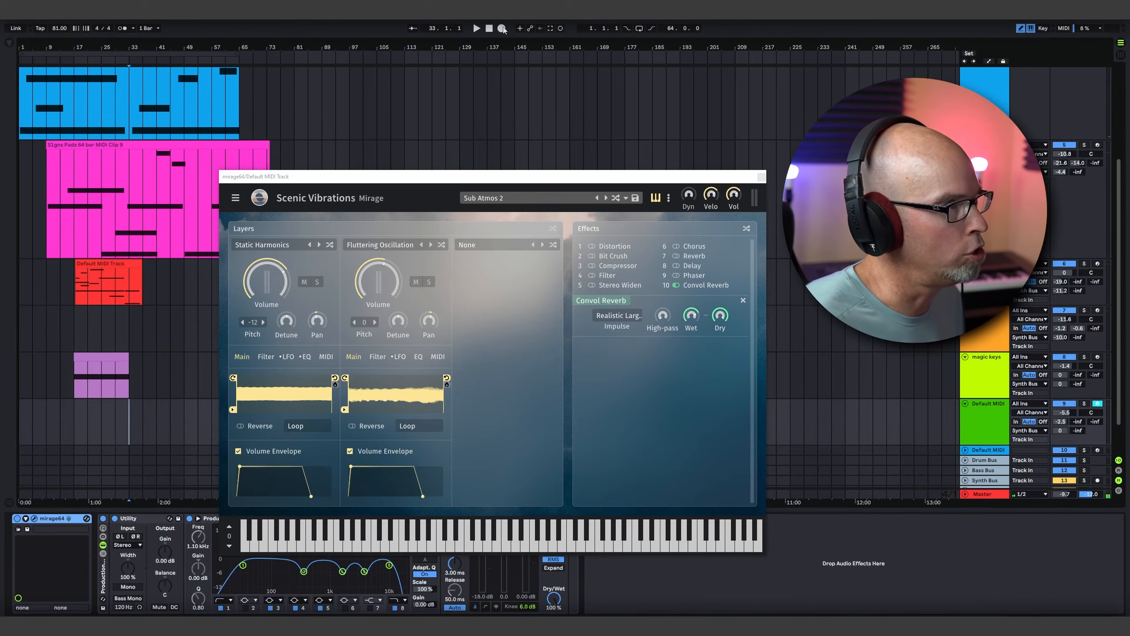
pyautogui.click(132, 28)
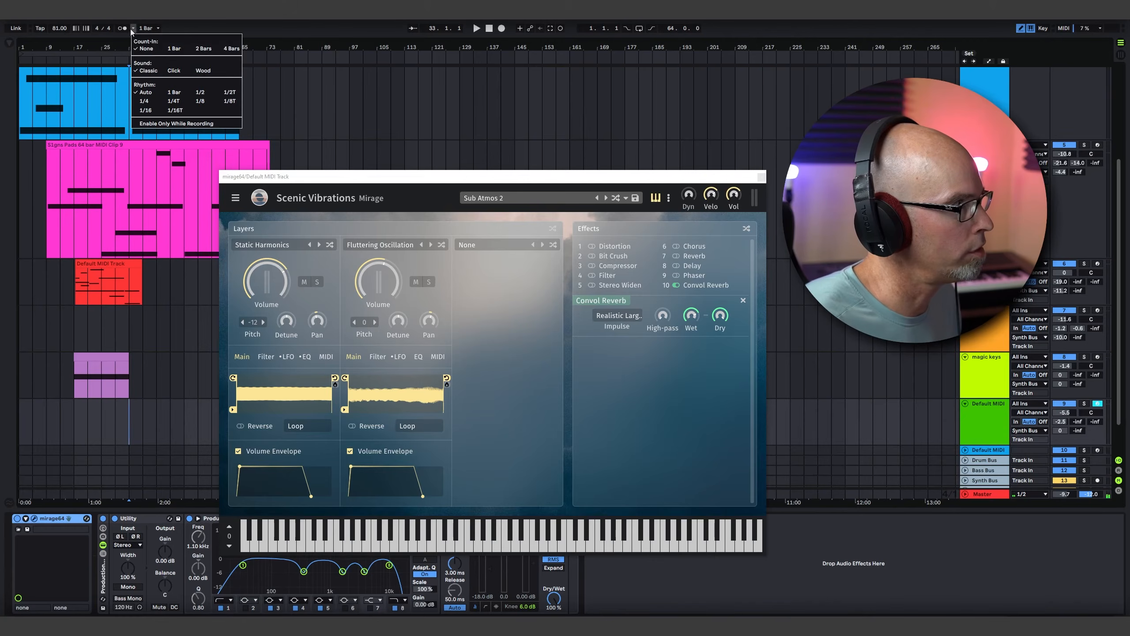
pyautogui.click(170, 48)
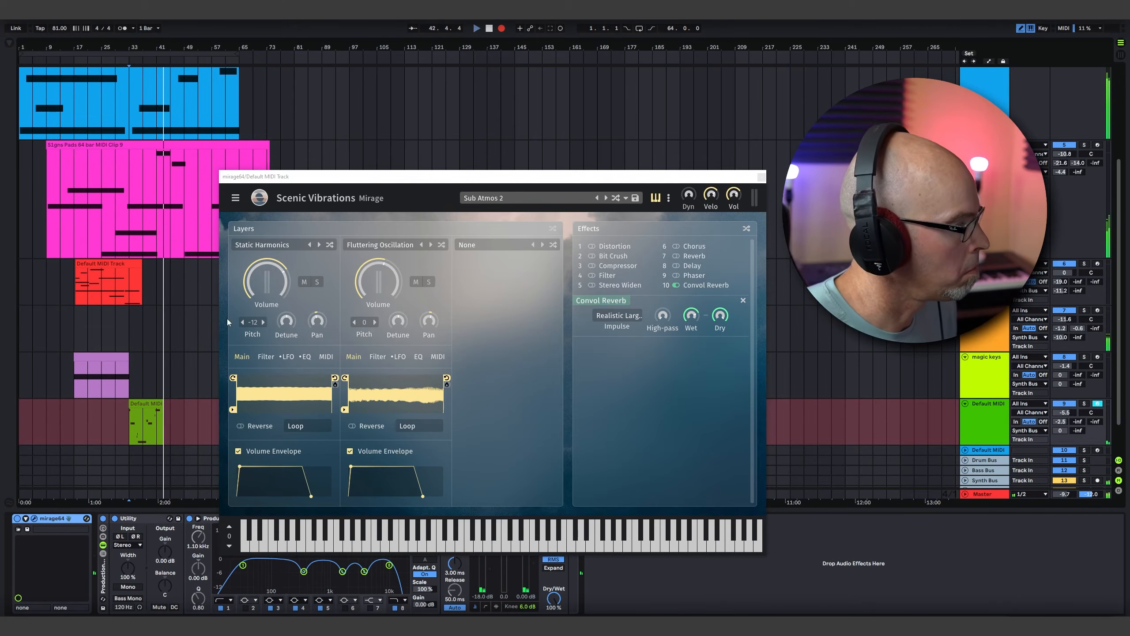
pyautogui.press('space')
# Step: Close the Mirage window, open the recorded green clip in an enlarged note editor and play its beginning
pyautogui.doubleClick(159, 402)
pyautogui.click(761, 177)
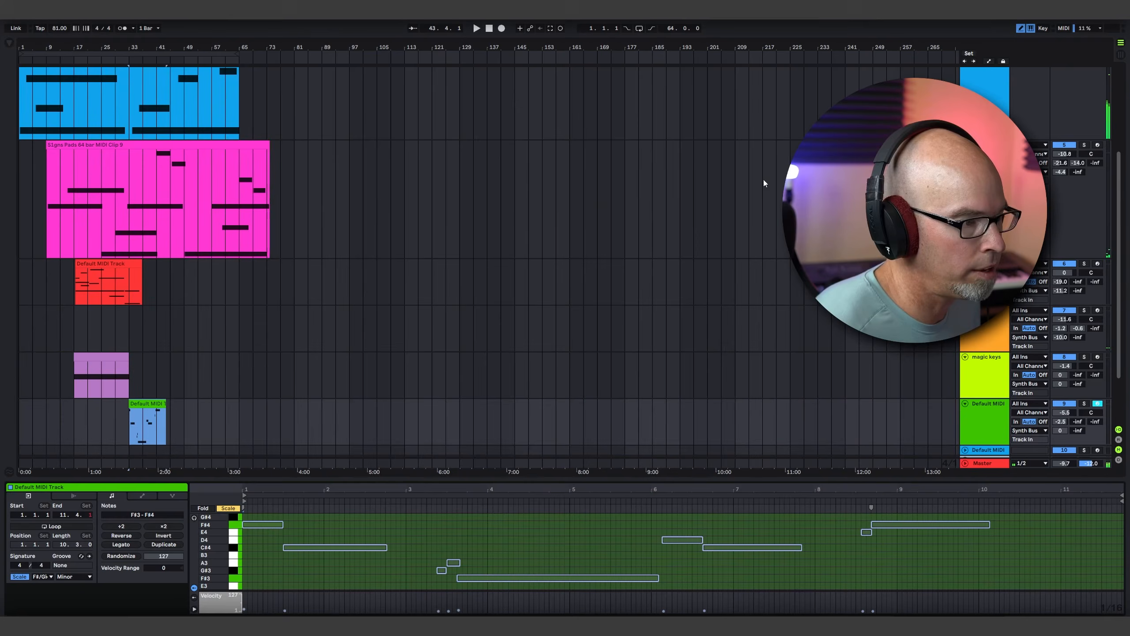
pyautogui.moveTo(752, 479); pyautogui.dragTo(752, 169)
pyautogui.press('space')
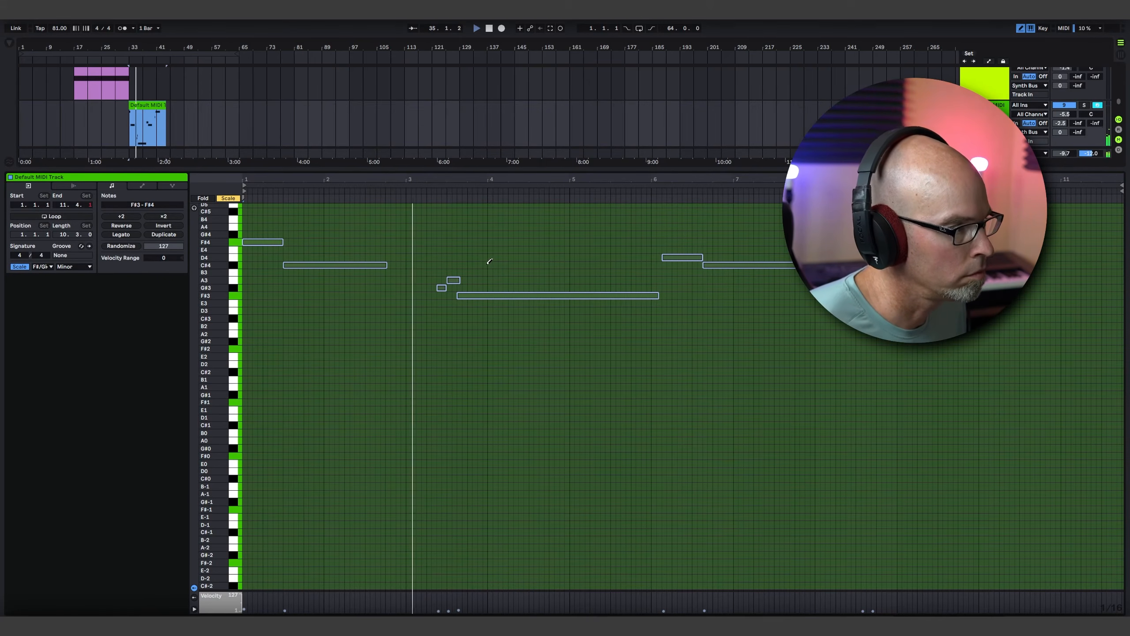
pyautogui.press('space')
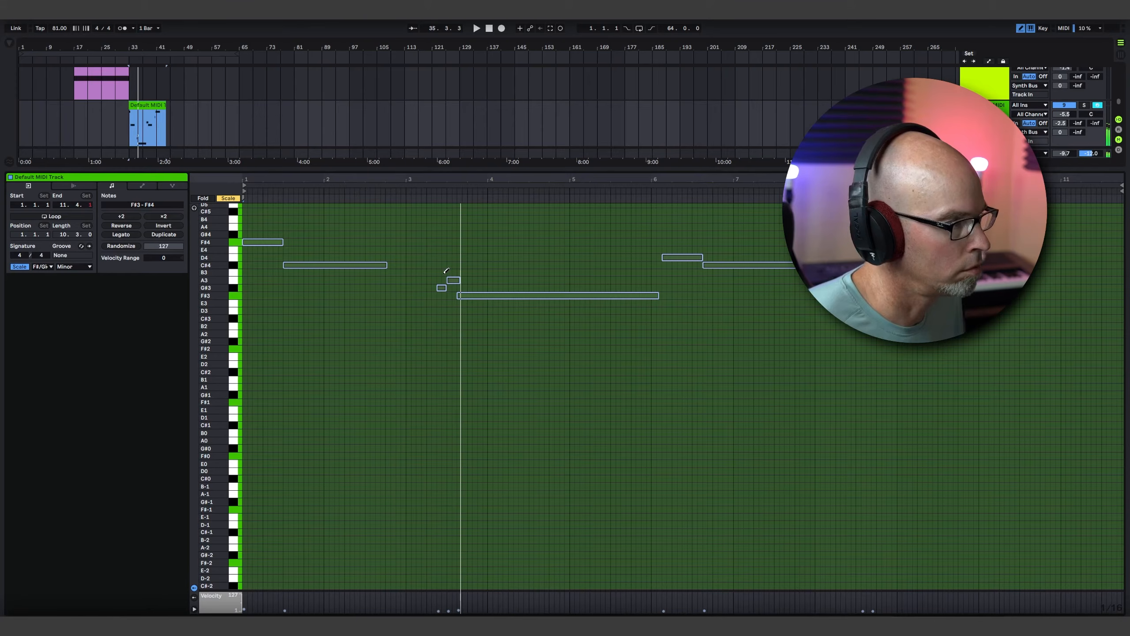
# Step: Shift the short G#3 and A3 notes to just before bar 3, and make the long F#3 note span bars 3 to 5
pyautogui.press('b')
pyautogui.moveTo(433, 270)
pyautogui.mouseDown()
pyautogui.moveTo(450, 289)
pyautogui.moveTo(428, 282)
pyautogui.mouseUp()
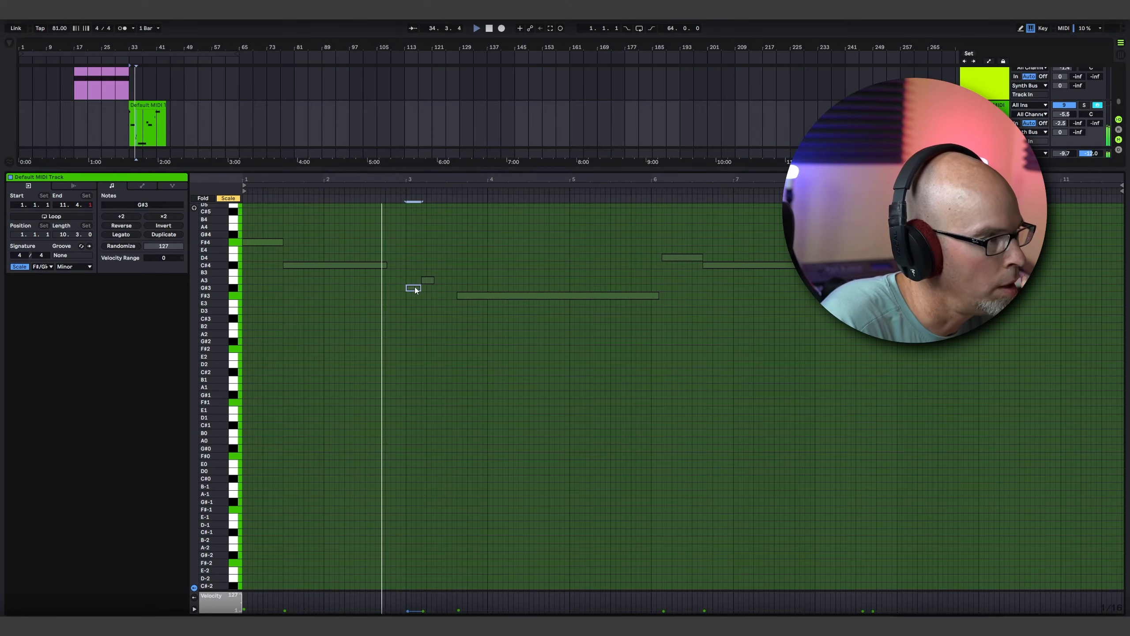
pyautogui.moveTo(415, 287)
pyautogui.mouseDown()
pyautogui.moveTo(390, 286)
pyautogui.moveTo(399, 284)
pyautogui.mouseUp()
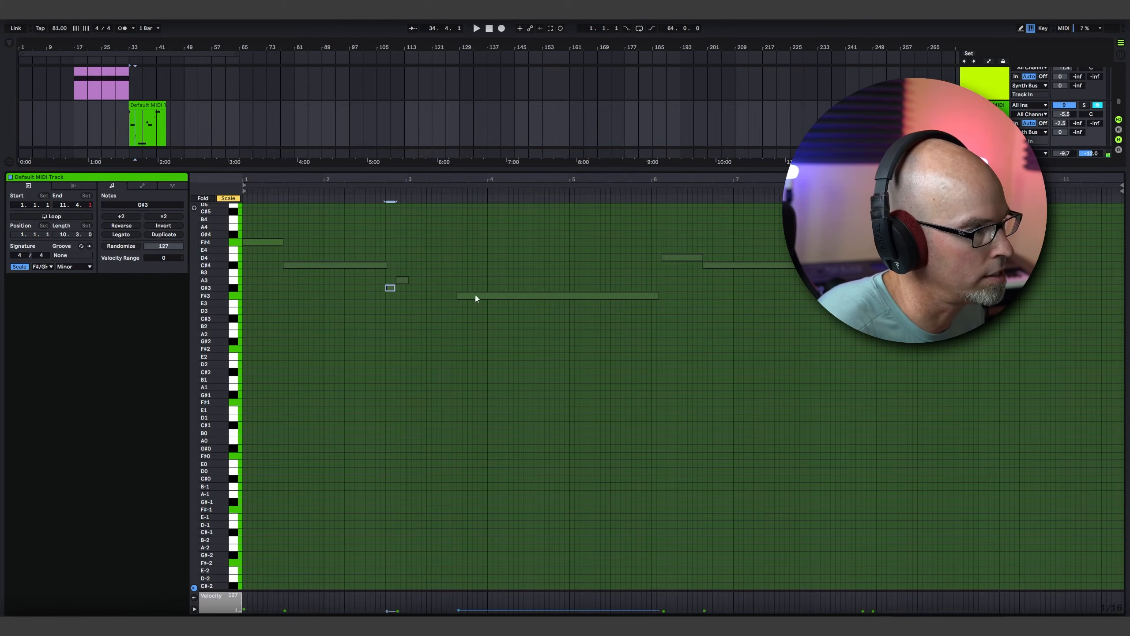
pyautogui.moveTo(475, 298); pyautogui.dragTo(426, 300)
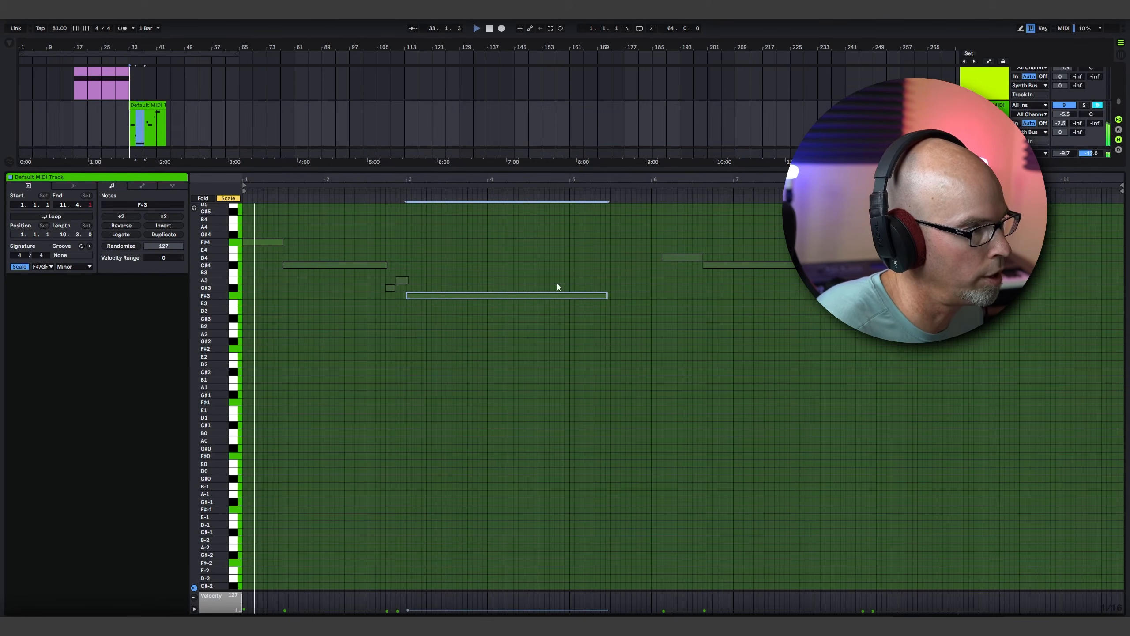
pyautogui.moveTo(607, 296); pyautogui.dragTo(573, 297)
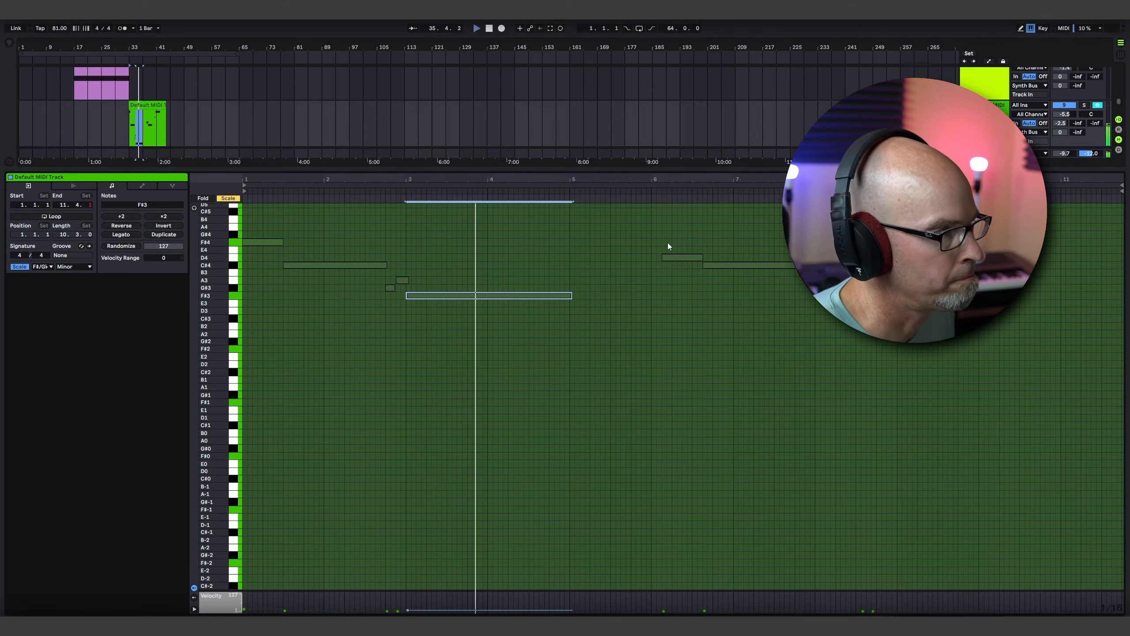
# Step: Turn the D4 note into a one-bar C#4 at bar 5 and the following C#4 into a one-bar B3 at bar 6
pyautogui.moveTo(678, 261); pyautogui.dragTo(583, 258)
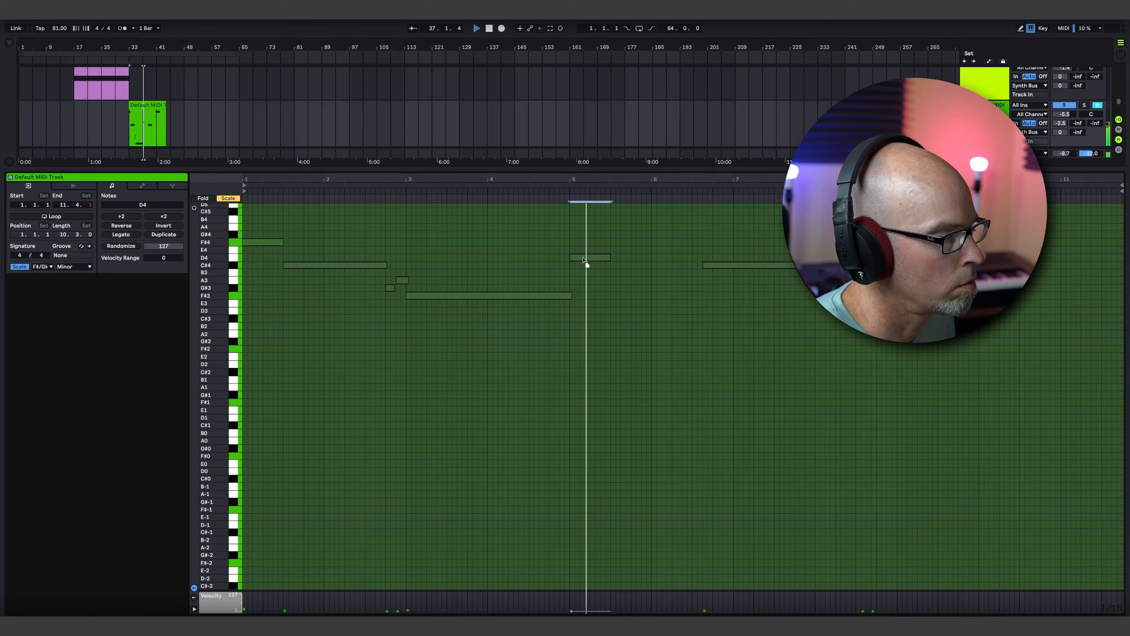
pyautogui.moveTo(584, 258); pyautogui.dragTo(587, 263)
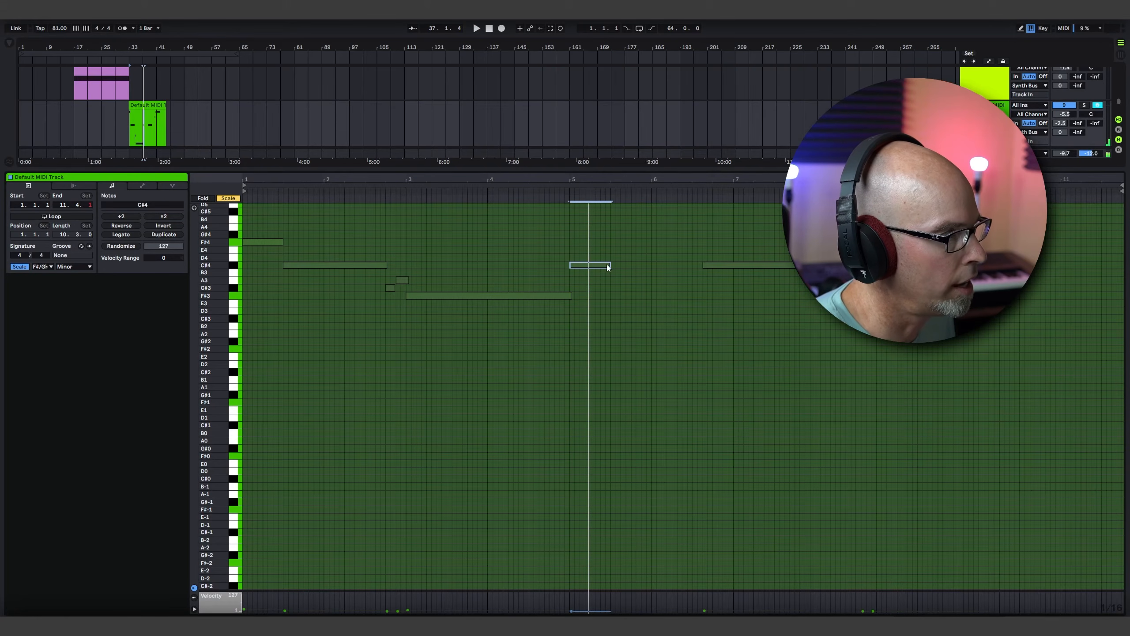
pyautogui.press('space')
pyautogui.click(563, 193)
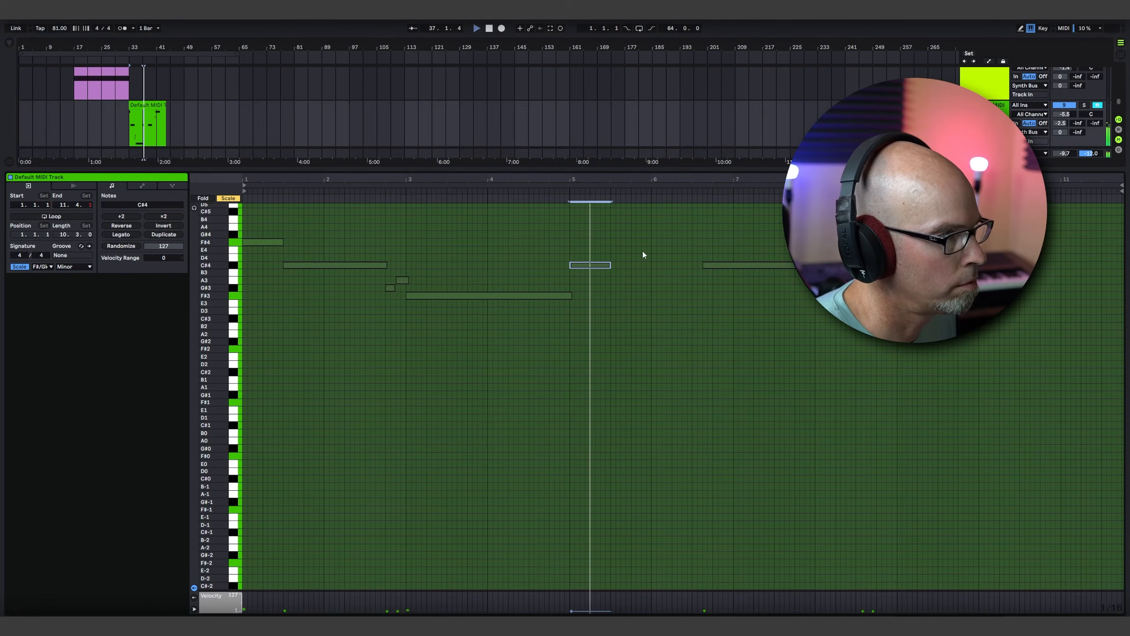
pyautogui.moveTo(706, 266); pyautogui.dragTo(651, 263)
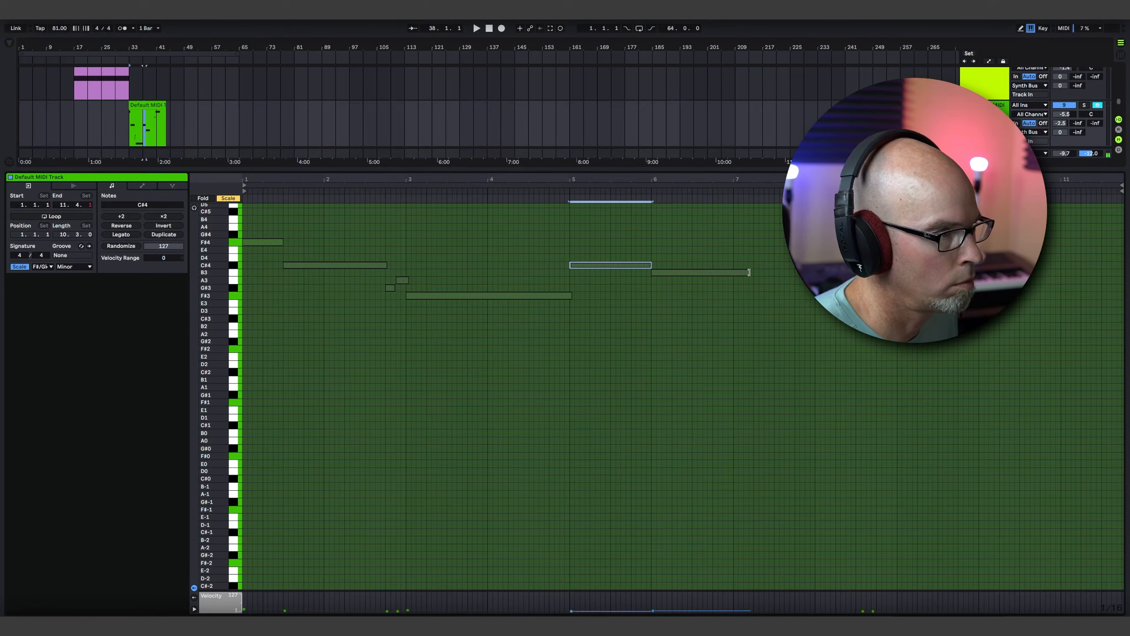
pyautogui.moveTo(749, 272); pyautogui.dragTo(735, 272)
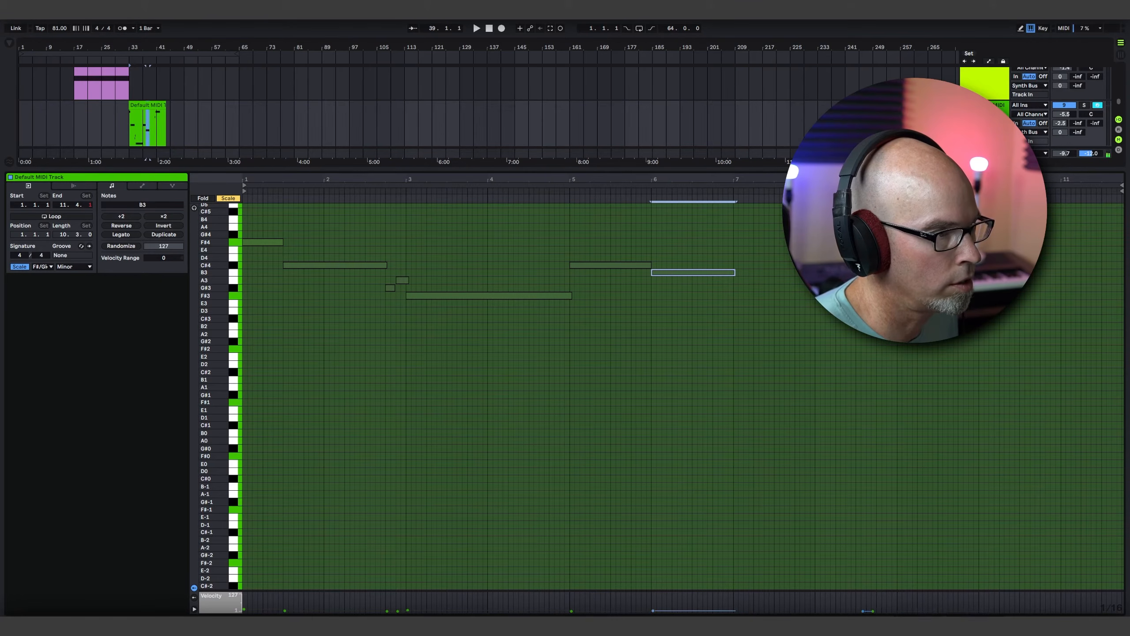
# Step: Delete the short note before the final F#4 and move that F#4 to start at bar 7
pyautogui.click(867, 250)
pyautogui.press('Delete')
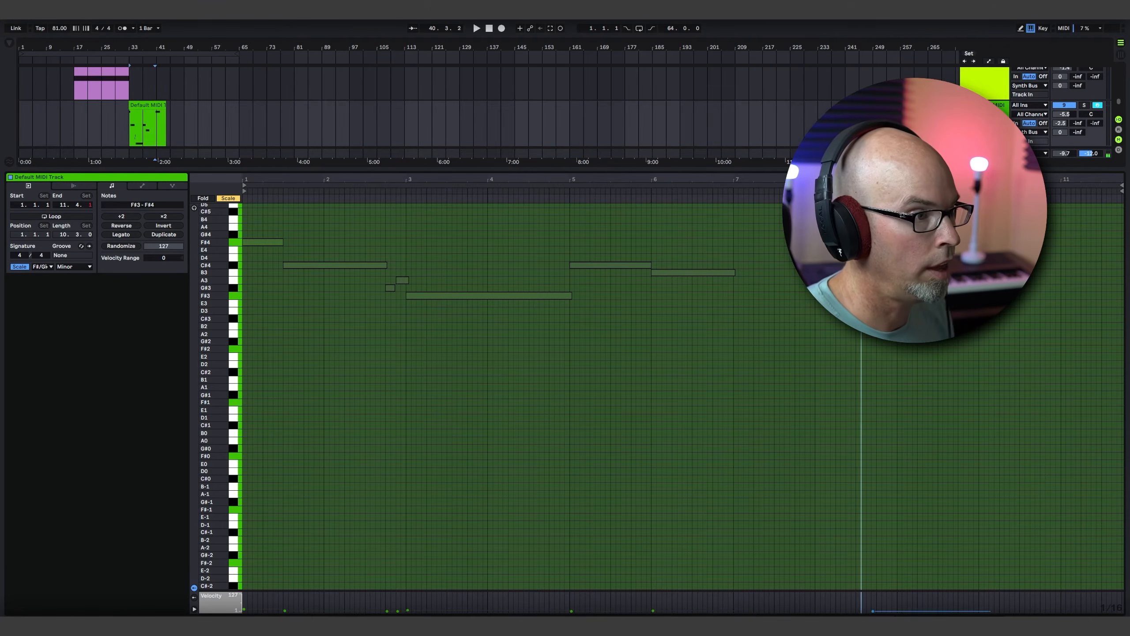
pyautogui.doubleClick(750, 243)
# Step: Play the edited part in the arrangement with the device chain shown, and check the track's Mirage settings
pyautogui.press('space')
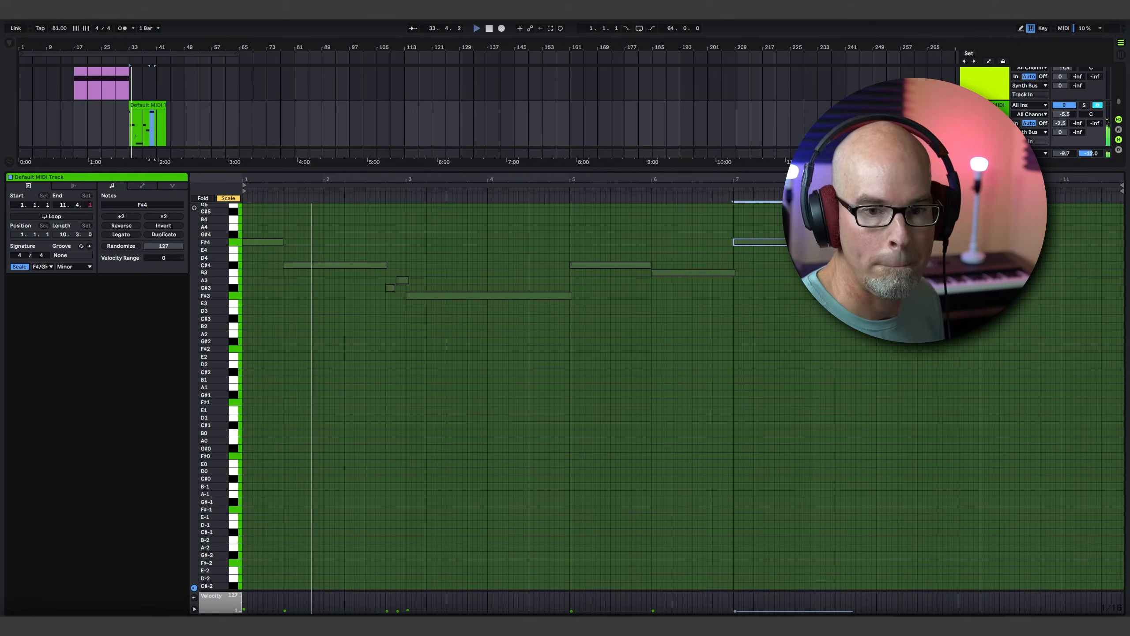
pyautogui.moveTo(652, 172); pyautogui.dragTo(677, 412)
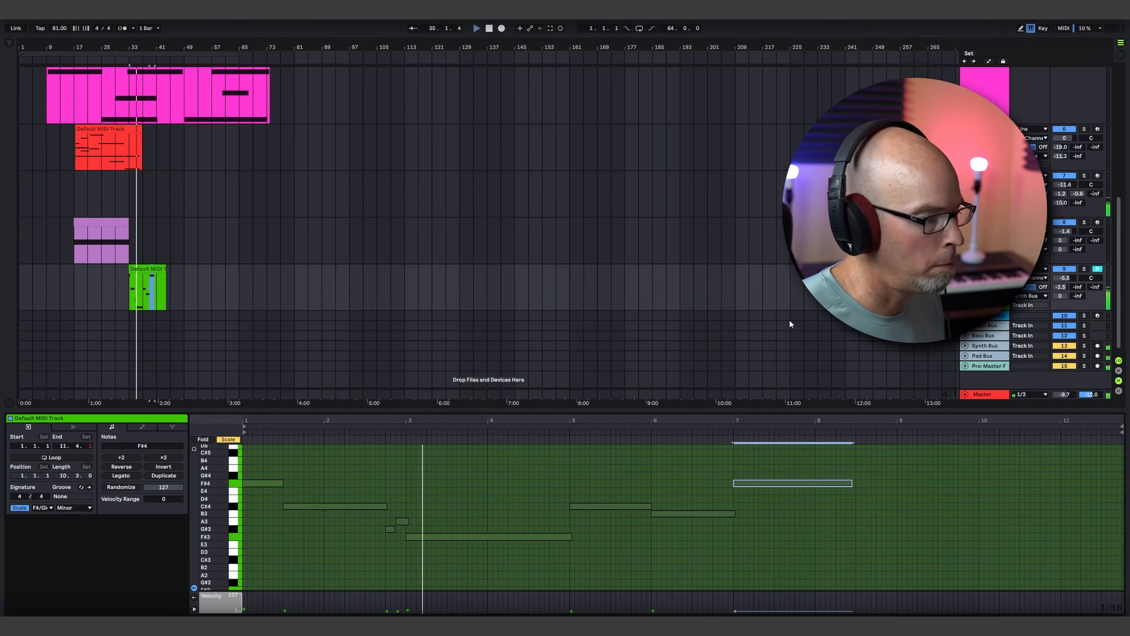
pyautogui.hotkey('shift', 'Tab')
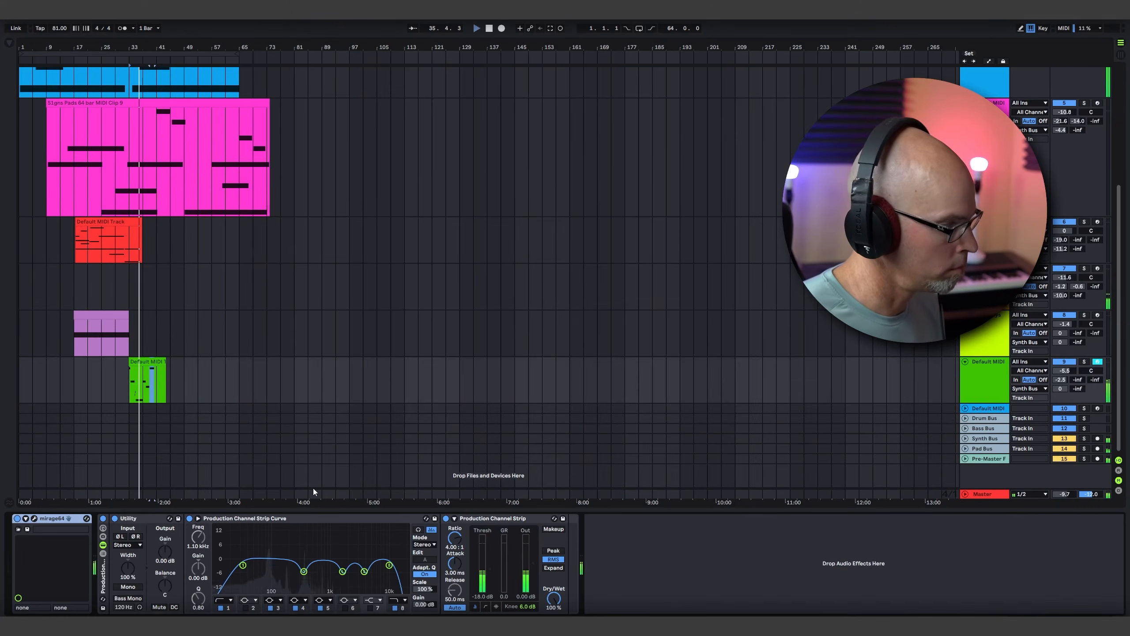
pyautogui.click(35, 519)
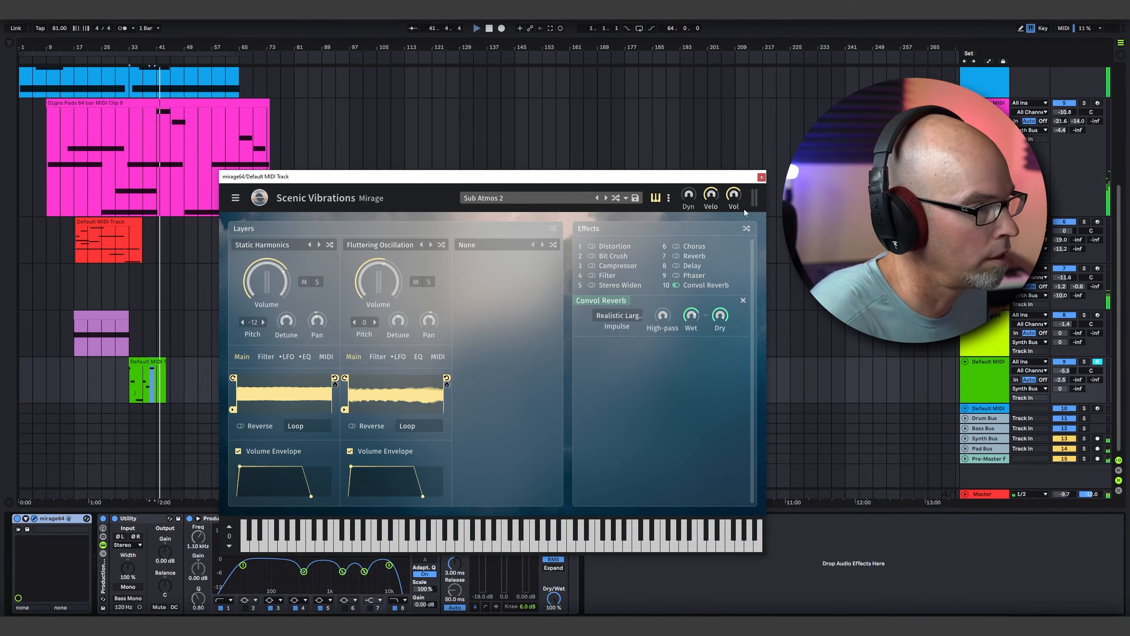
pyautogui.click(762, 177)
# Step: Draw short B4 and G#4 notes at bar 9 of the green clip, followed by an A4 held to bar 11, with lowered velocities
pyautogui.doubleClick(153, 379)
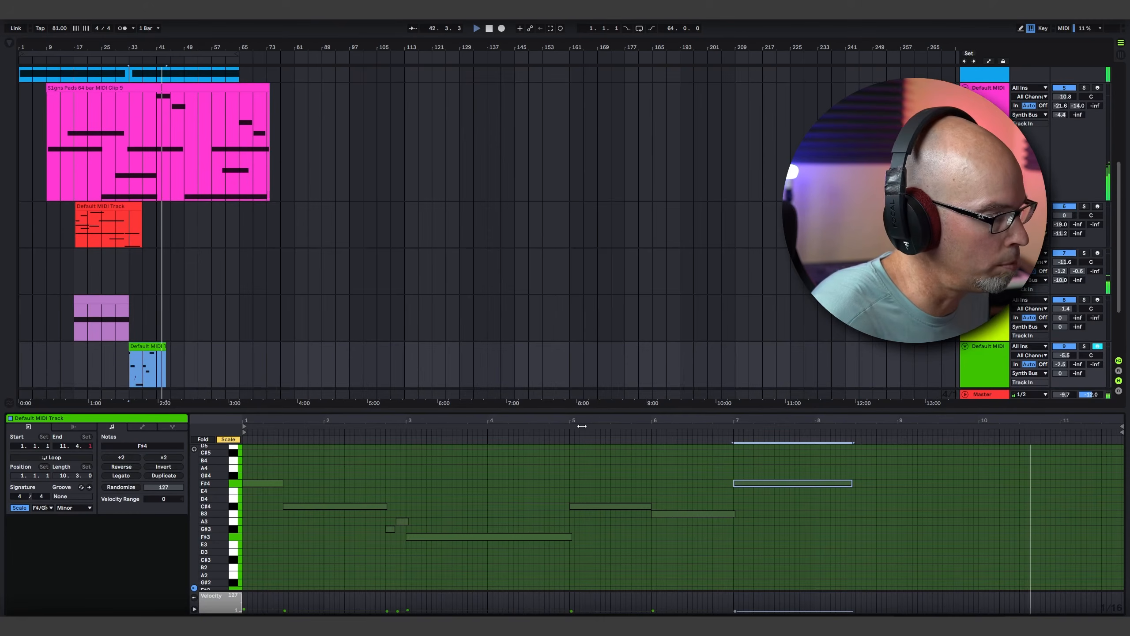
pyautogui.moveTo(586, 412); pyautogui.dragTo(564, 239)
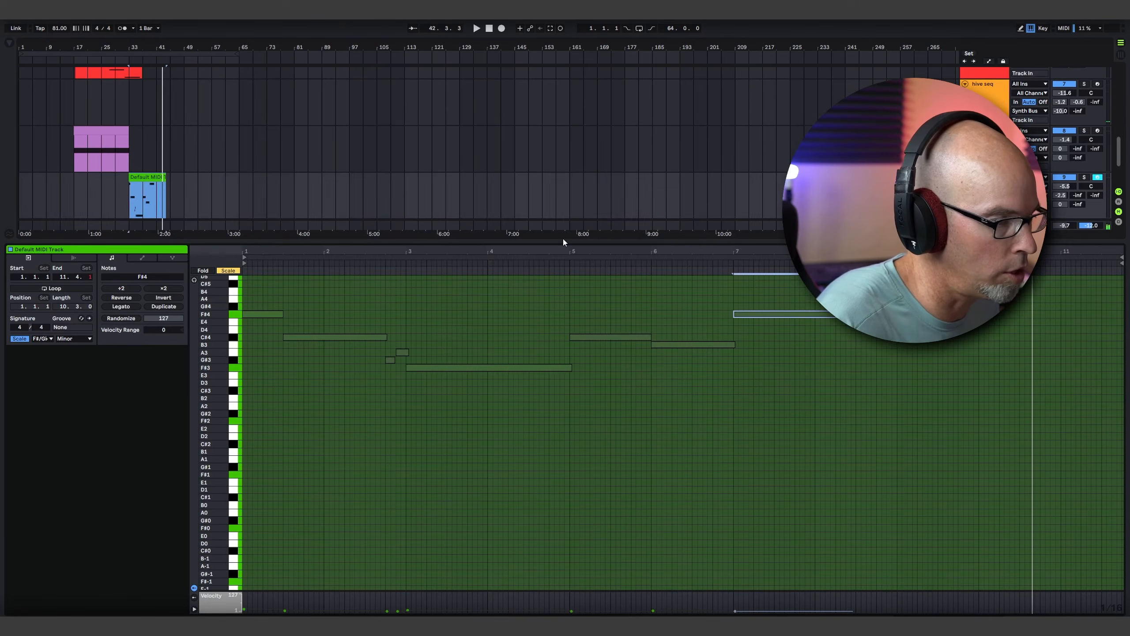
pyautogui.rightClick(877, 392)
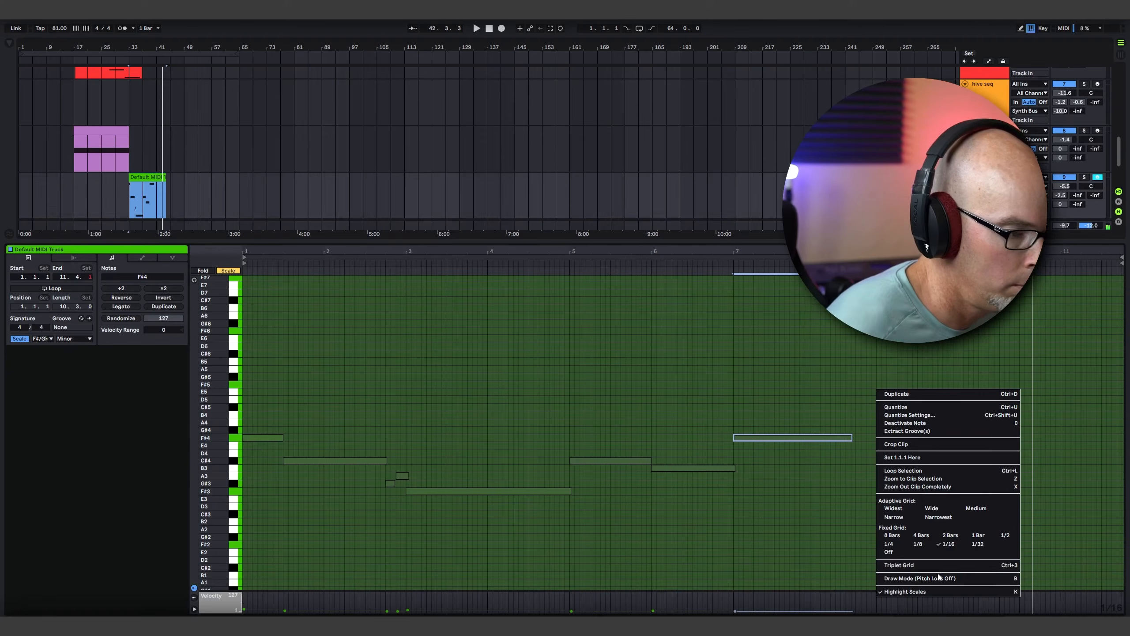
pyautogui.click(907, 578)
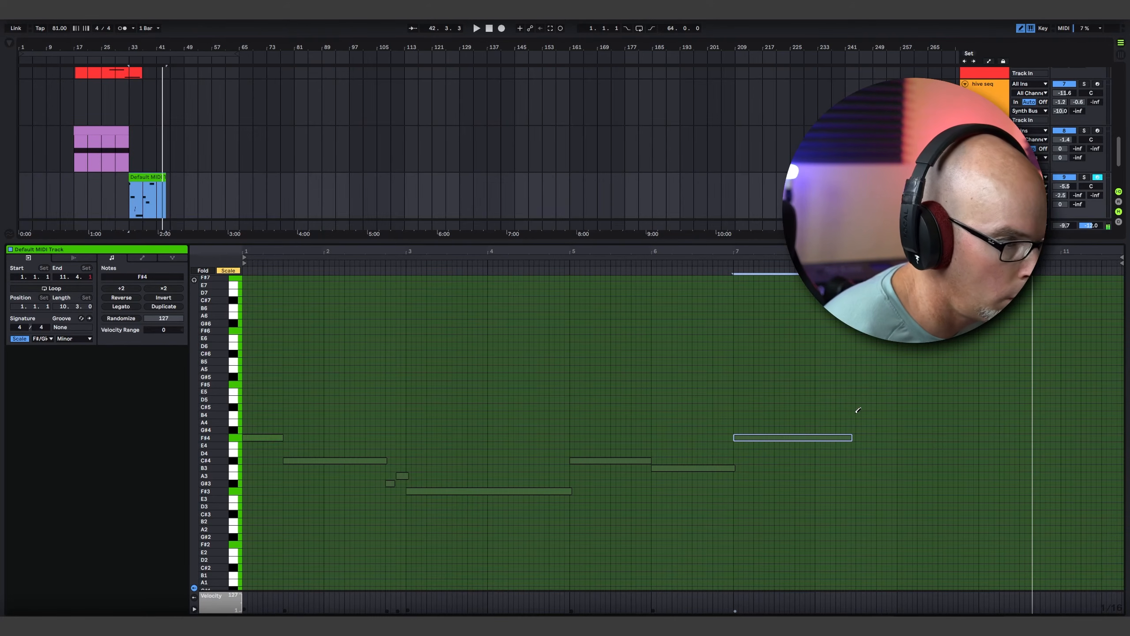
pyautogui.click(899, 415)
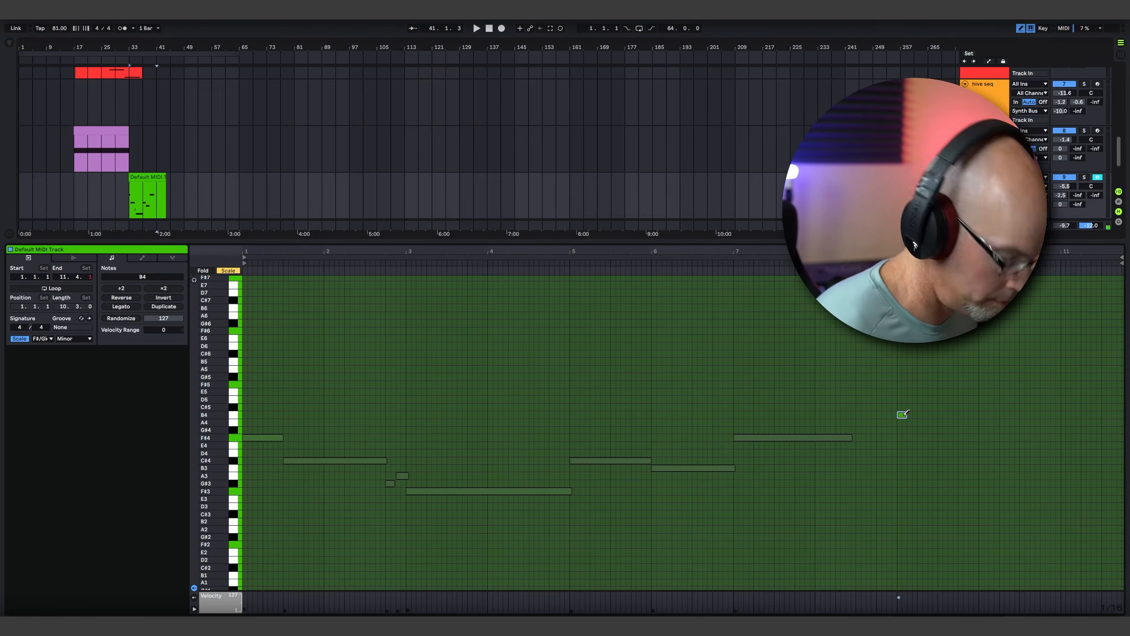
pyautogui.click(911, 429)
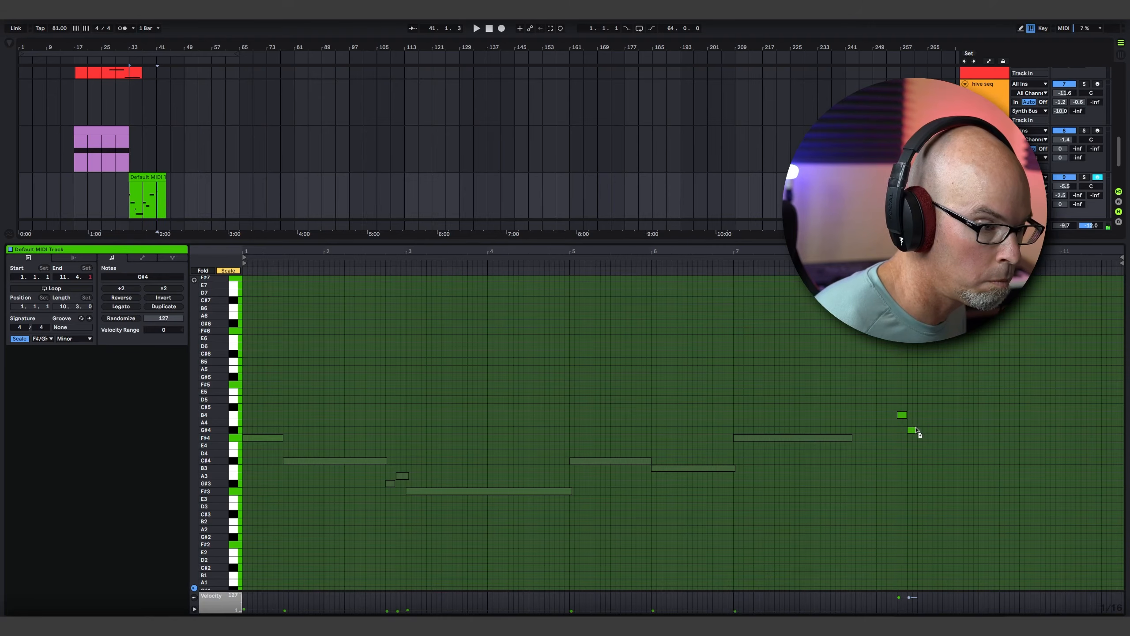
pyautogui.moveTo(912, 430); pyautogui.dragTo(924, 428)
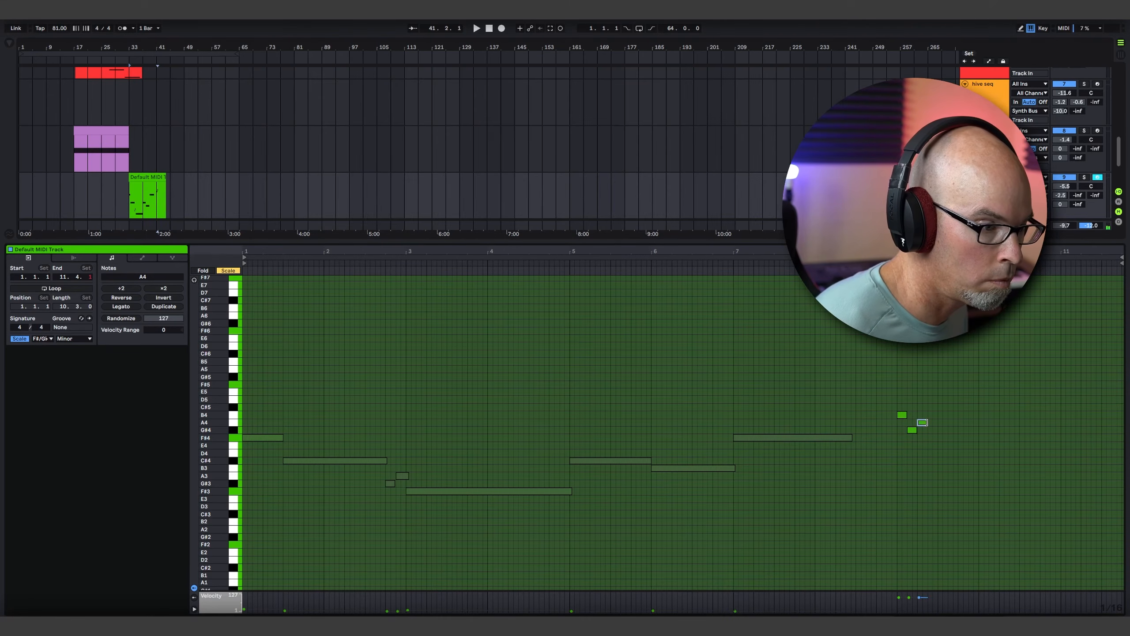
pyautogui.moveTo(905, 601); pyautogui.dragTo(905, 607)
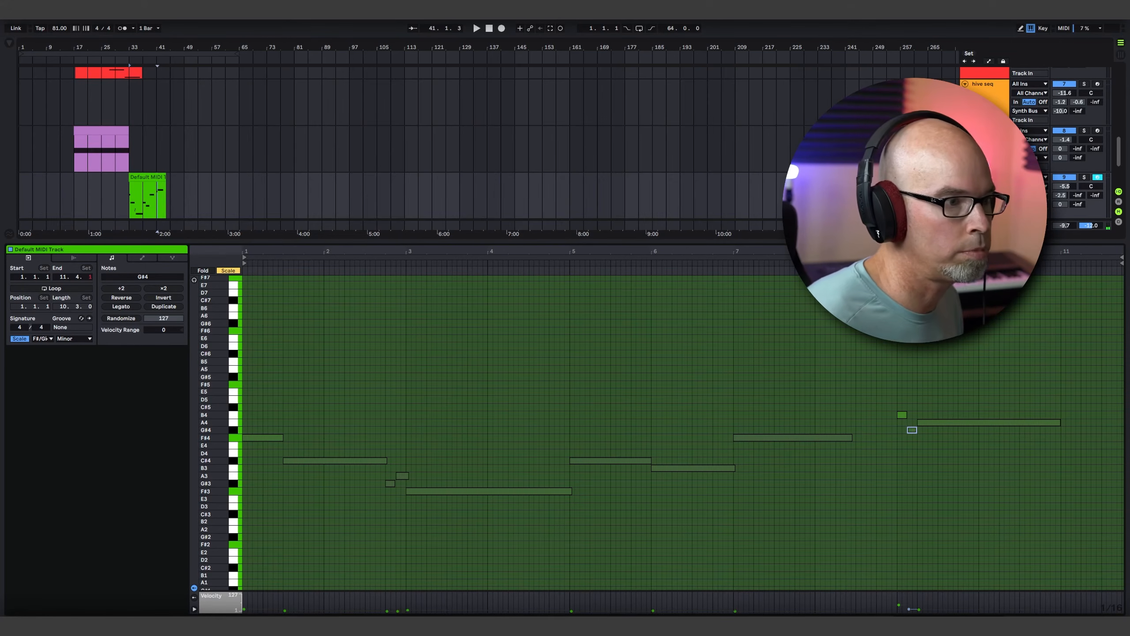
# Step: Play the arrangement, shrink the note editor, and lengthen the green clip to end around bar 47
pyautogui.press('space')
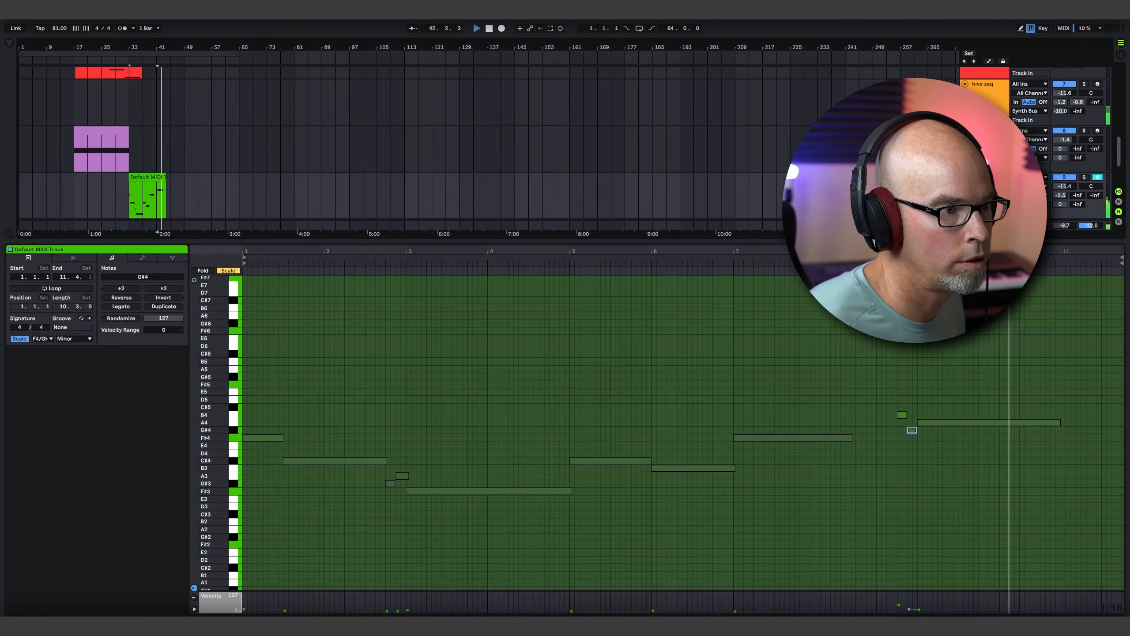
pyautogui.moveTo(440, 242); pyautogui.dragTo(440, 446)
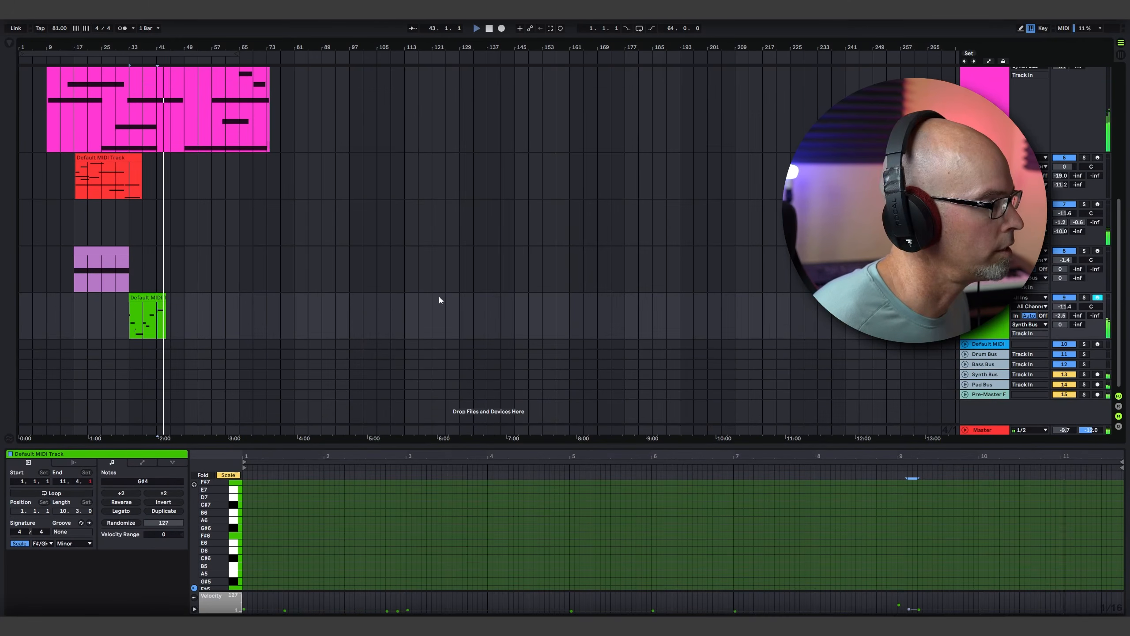
pyautogui.moveTo(164, 297); pyautogui.dragTo(180, 297)
pyautogui.scroll(5, 307, 246)
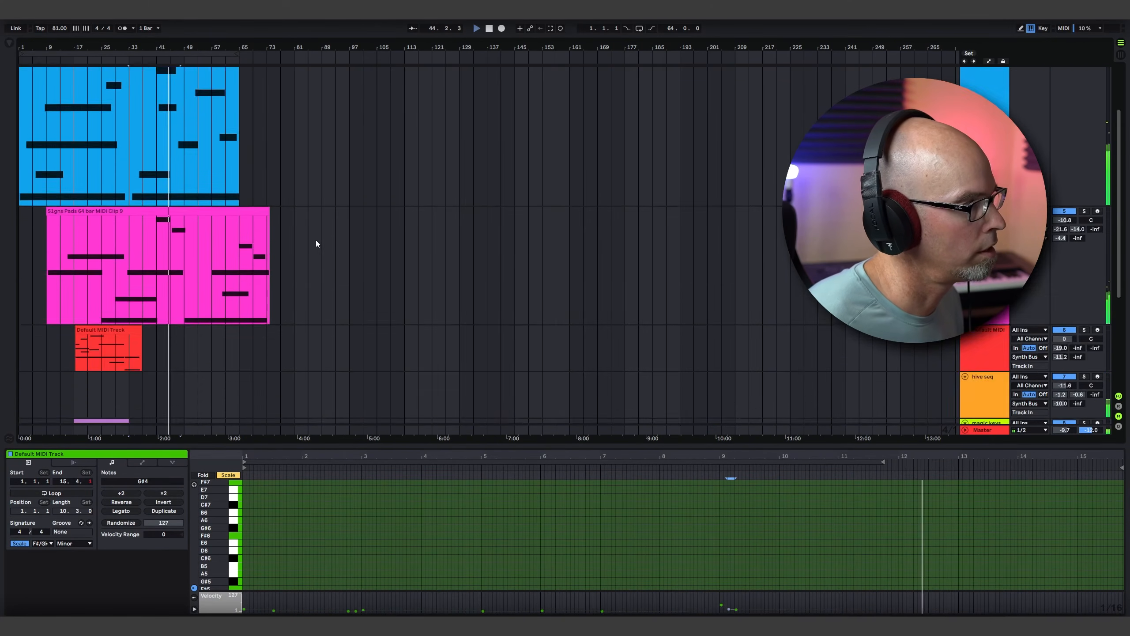
pyautogui.scroll(-4, 260, 217)
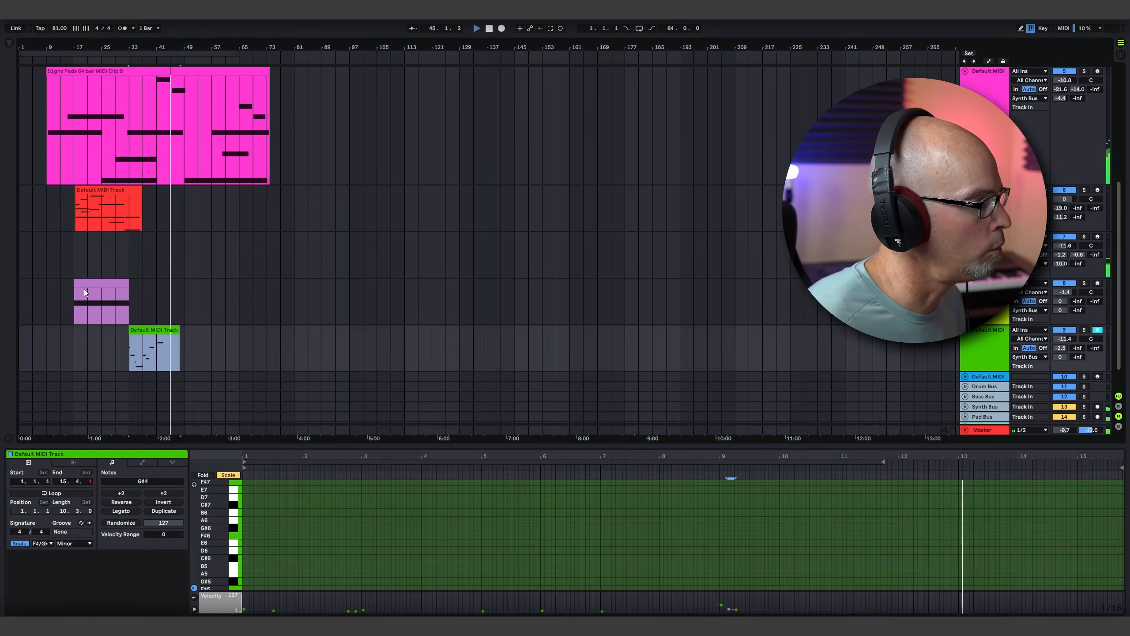
# Step: Extend the looping purple clip to about bar 81, and play the arrangement from the start of the green clip
pyautogui.click(76, 291)
pyautogui.moveTo(129, 294); pyautogui.dragTo(293, 290)
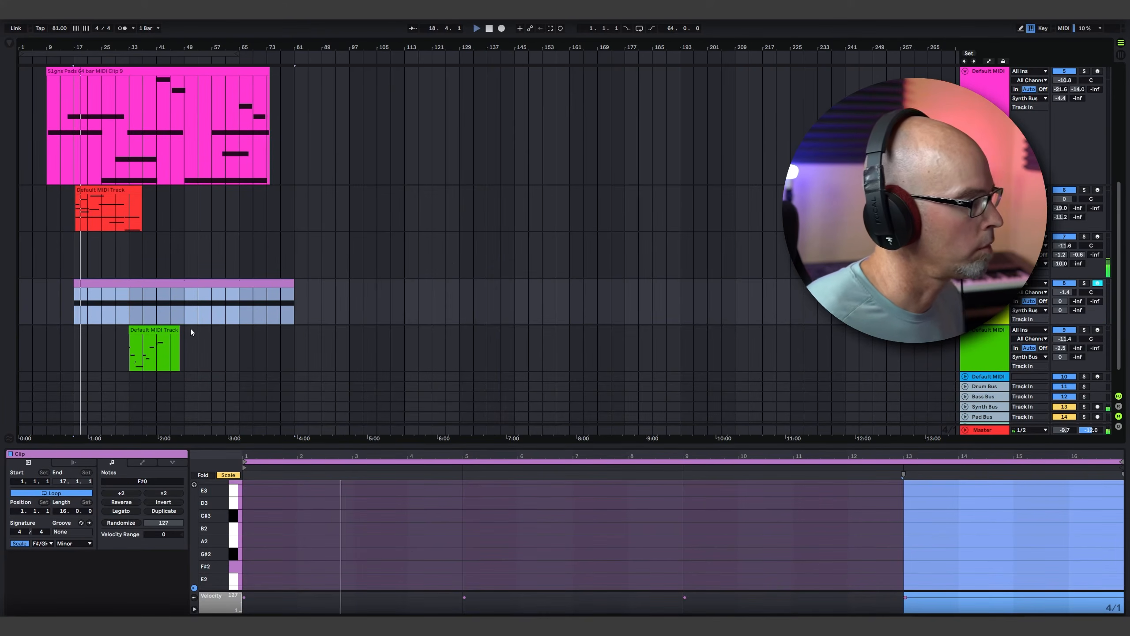
pyautogui.click(155, 342)
pyautogui.scroll(4, 436, 312)
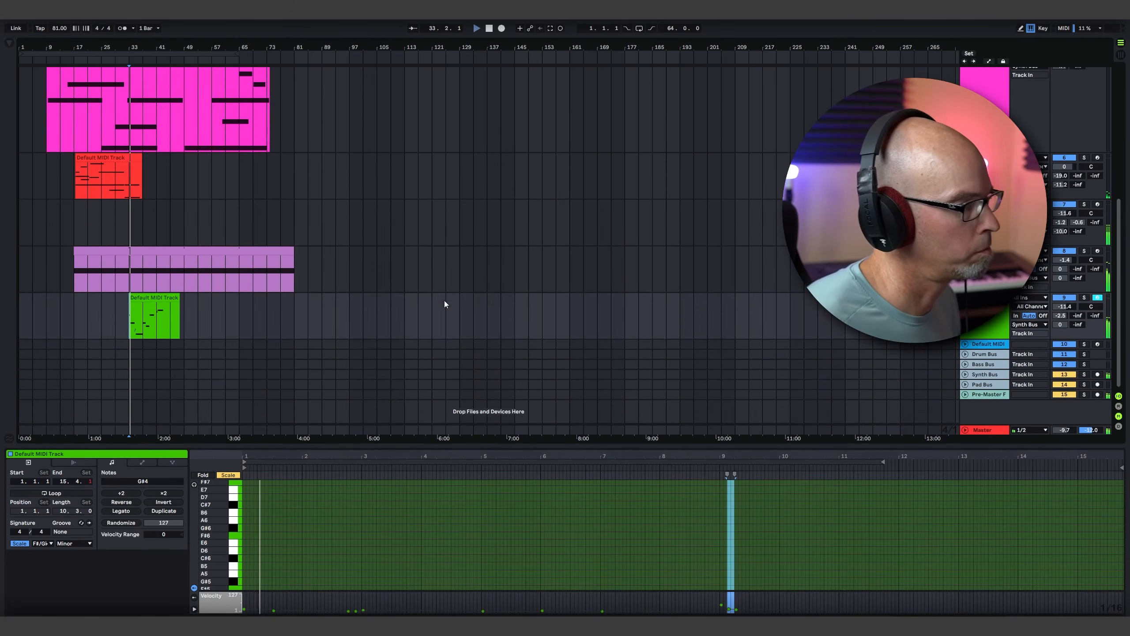
pyautogui.scroll(-5, 338, 269)
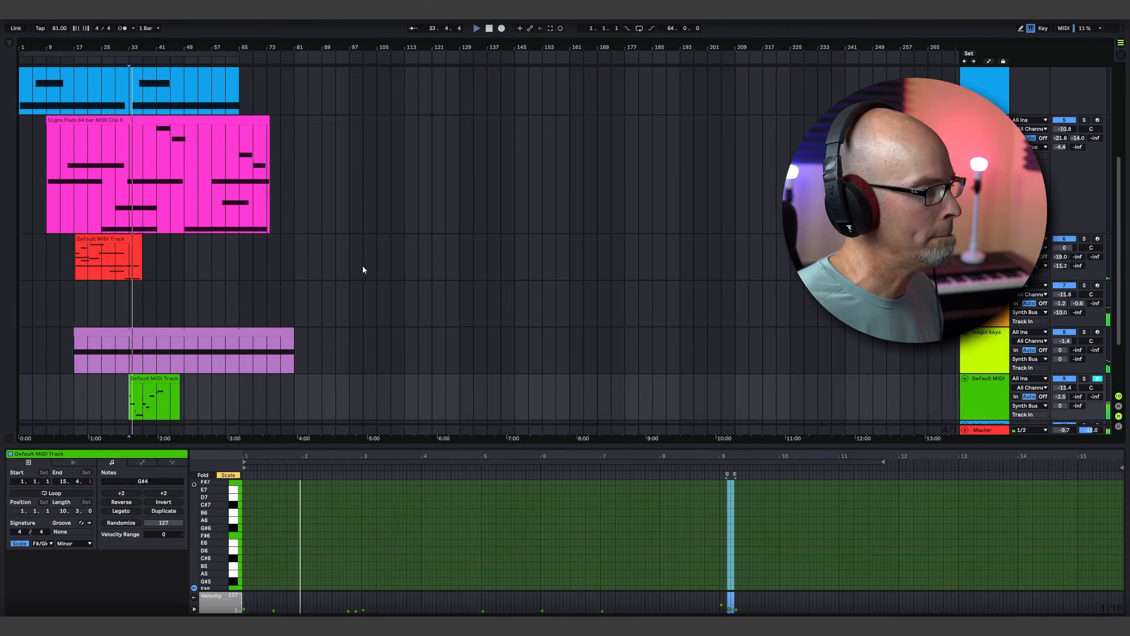
# Step: Load a mirage64 instrument from the browser's Synths collection onto the folded Default MIDI track 10, and hide the browser
pyautogui.click(980, 344)
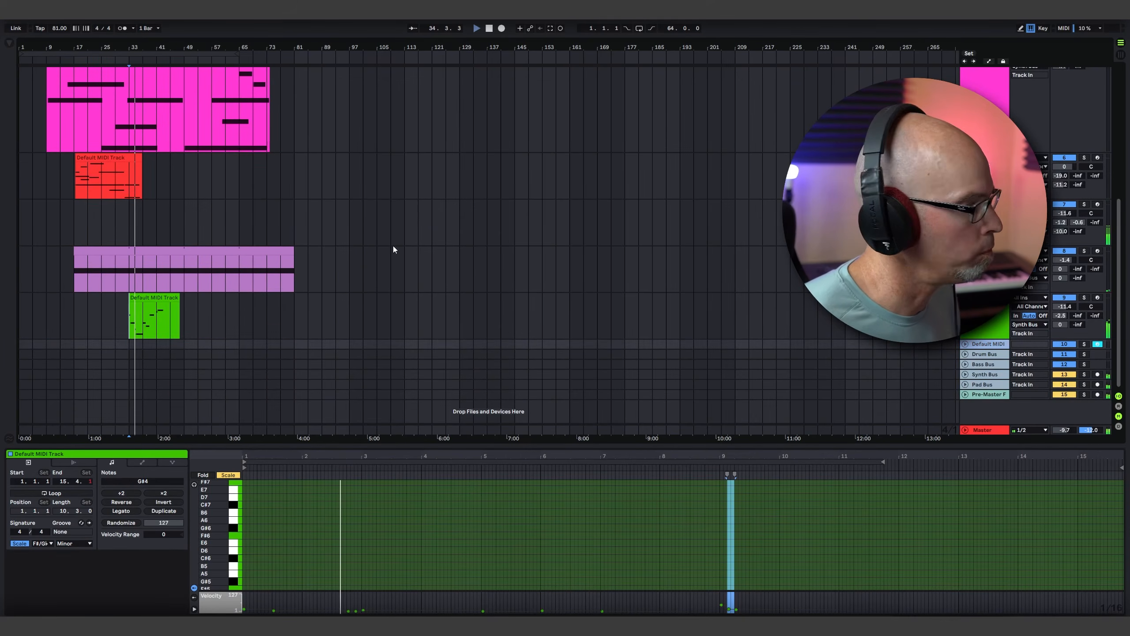
pyautogui.click(11, 43)
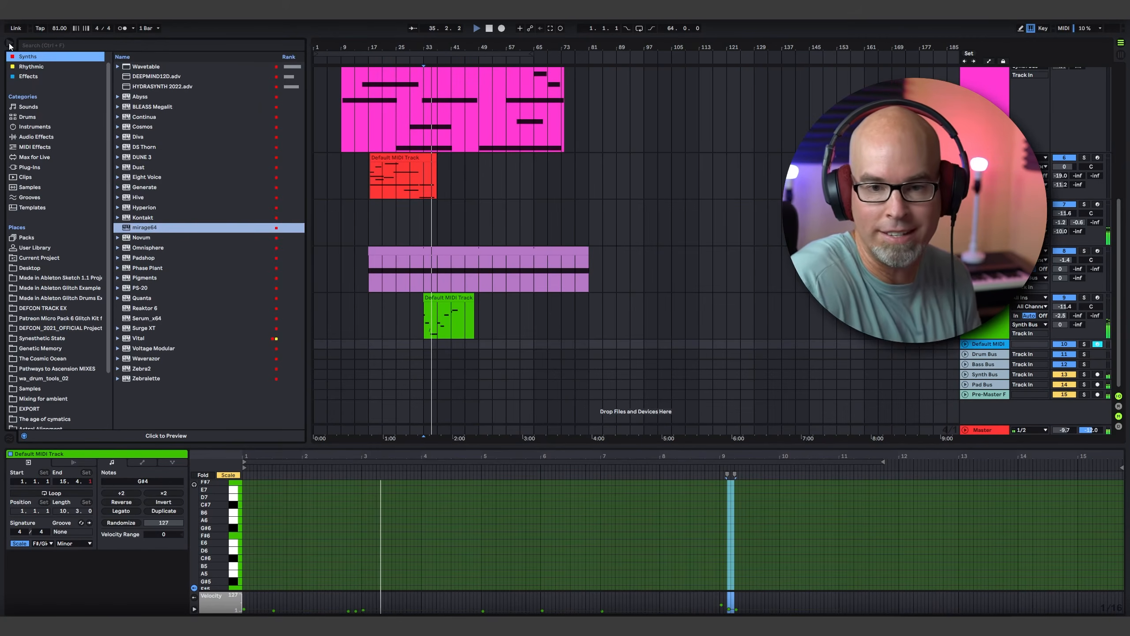
pyautogui.press('Up')
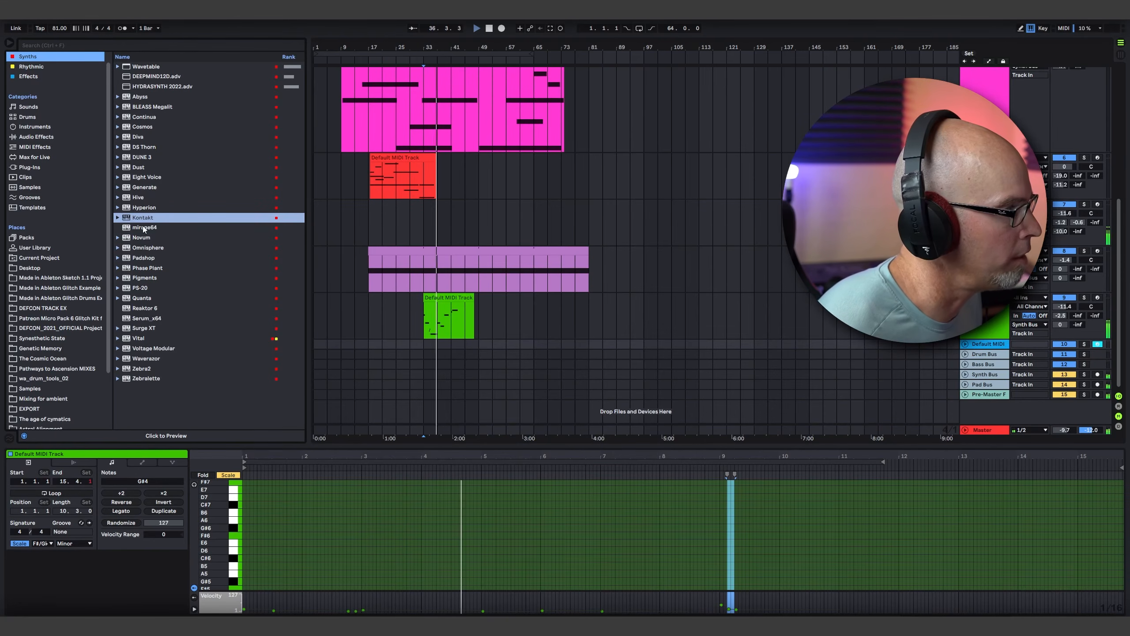
pyautogui.press('Down')
pyautogui.press('Return')
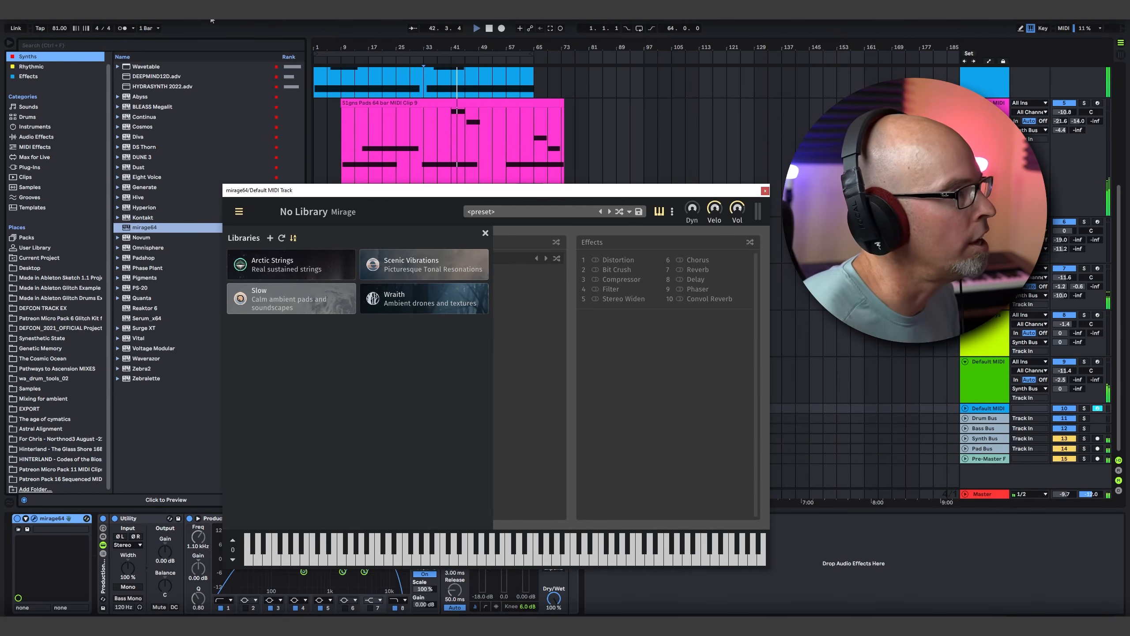
pyautogui.hotkey('ctrl', 'alt', 'b')
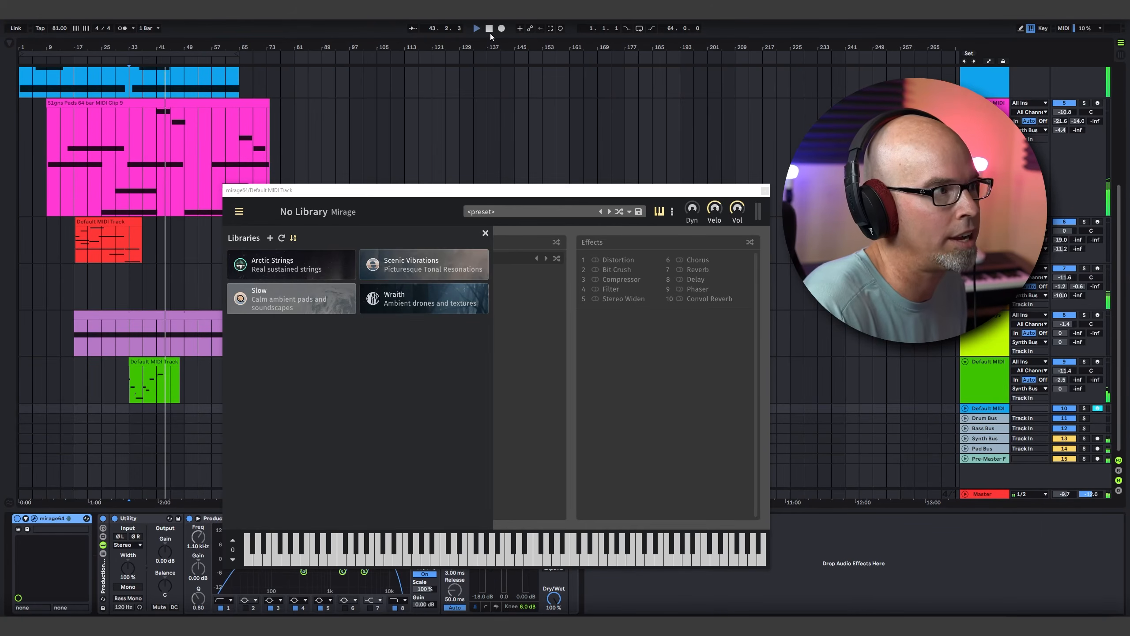
# Step: Choose the Arctic Strings library in Mirage and cycle random presets from that library until Space Strings is loaded
pyautogui.click(300, 262)
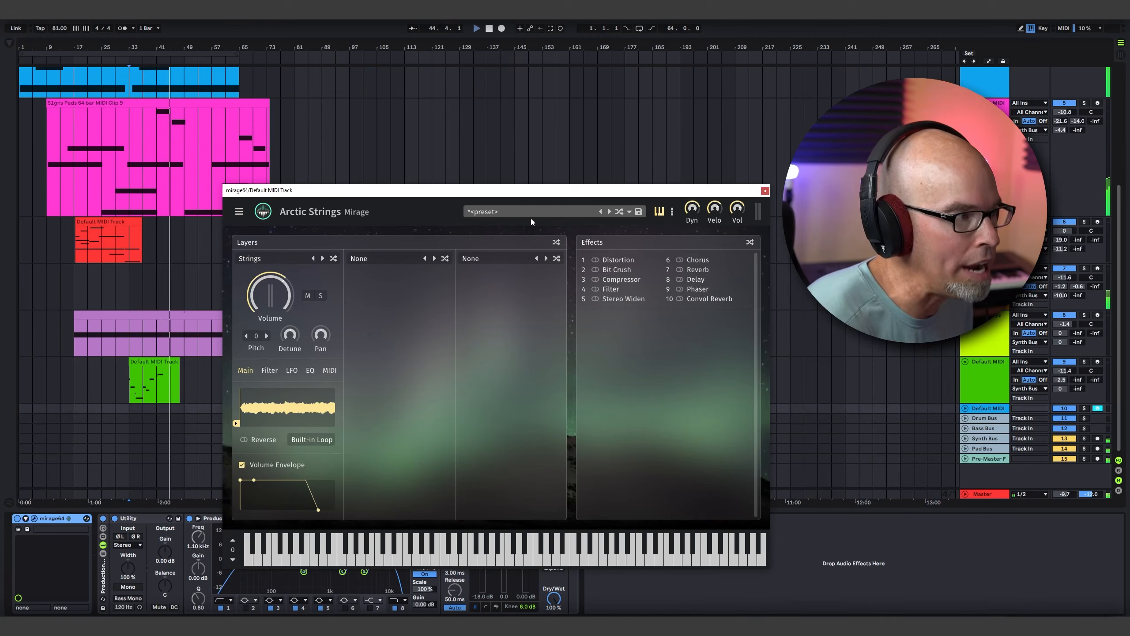
pyautogui.click(630, 212)
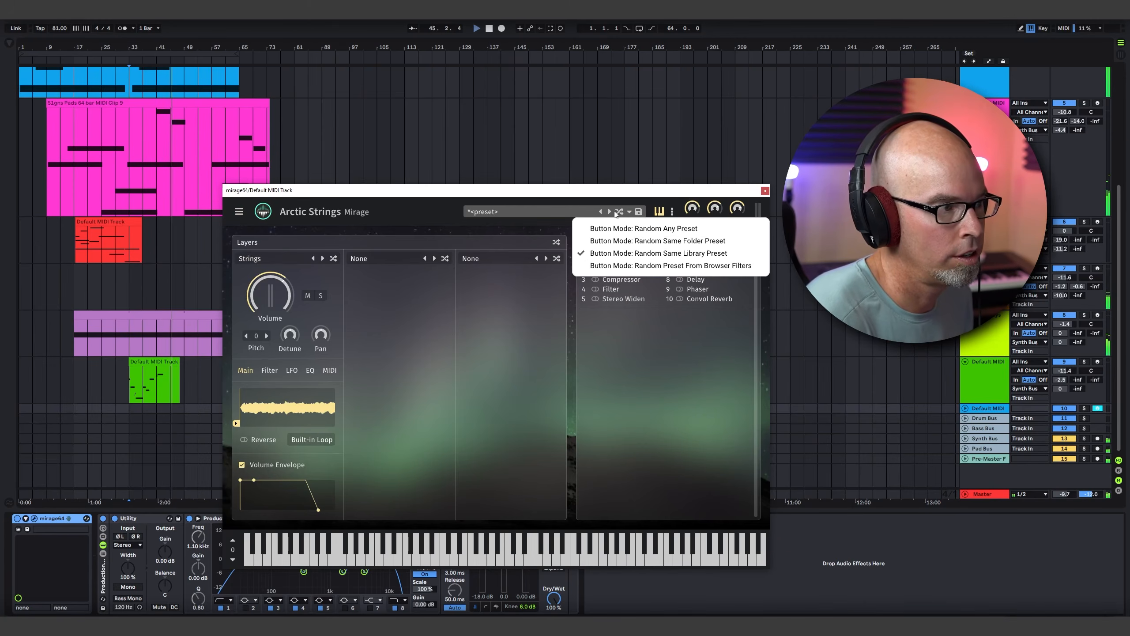
pyautogui.click(621, 213)
pyautogui.click(622, 213)
pyautogui.click(621, 214)
pyautogui.click(622, 213)
pyautogui.click(622, 213)
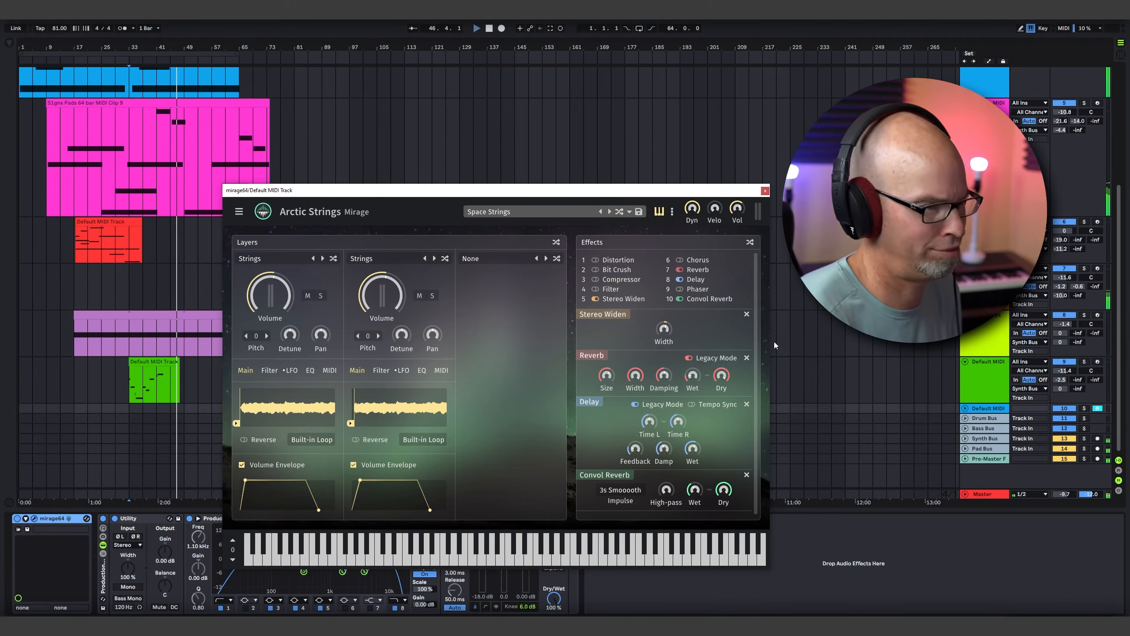
# Step: Unfold the Arctic Strings track and route its output to the Synth Bus
pyautogui.click(966, 409)
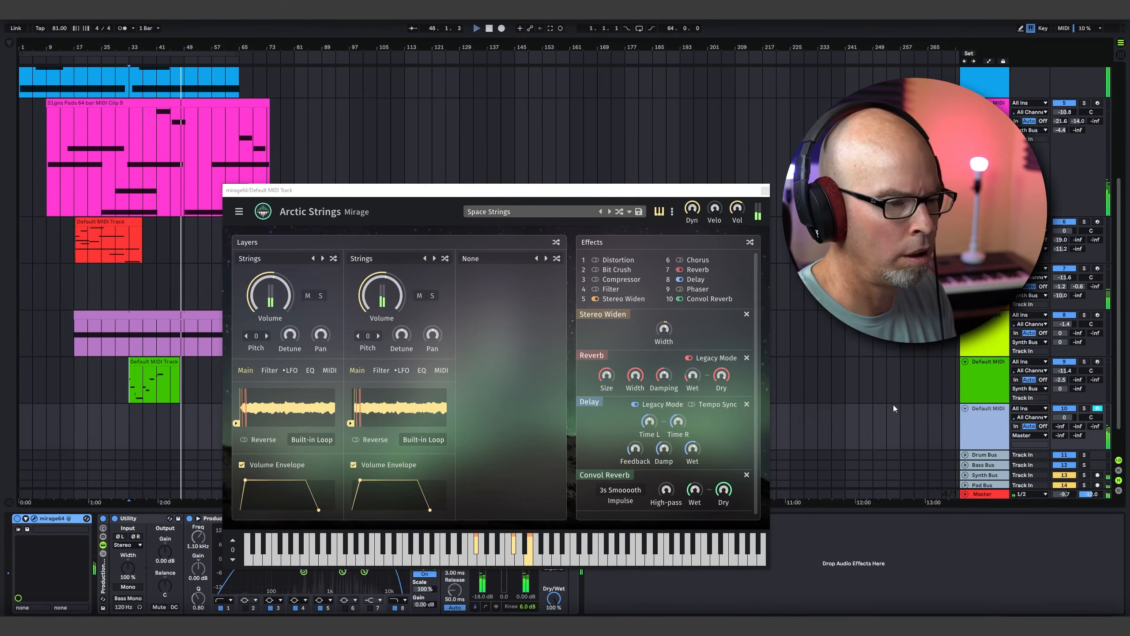
pyautogui.click(1032, 435)
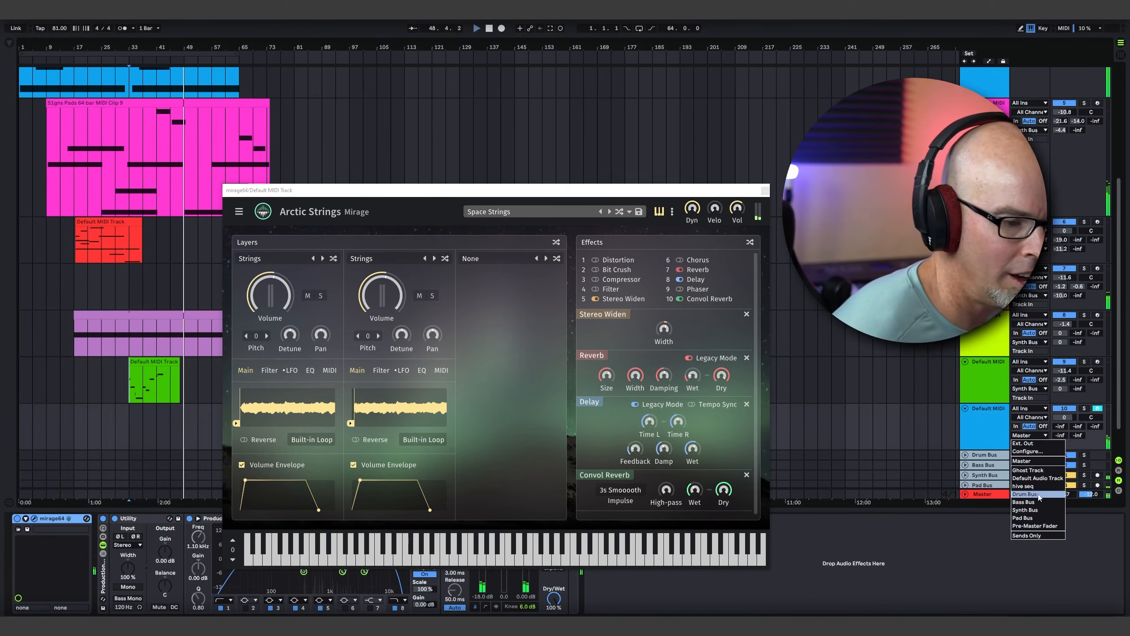
pyautogui.click(1025, 510)
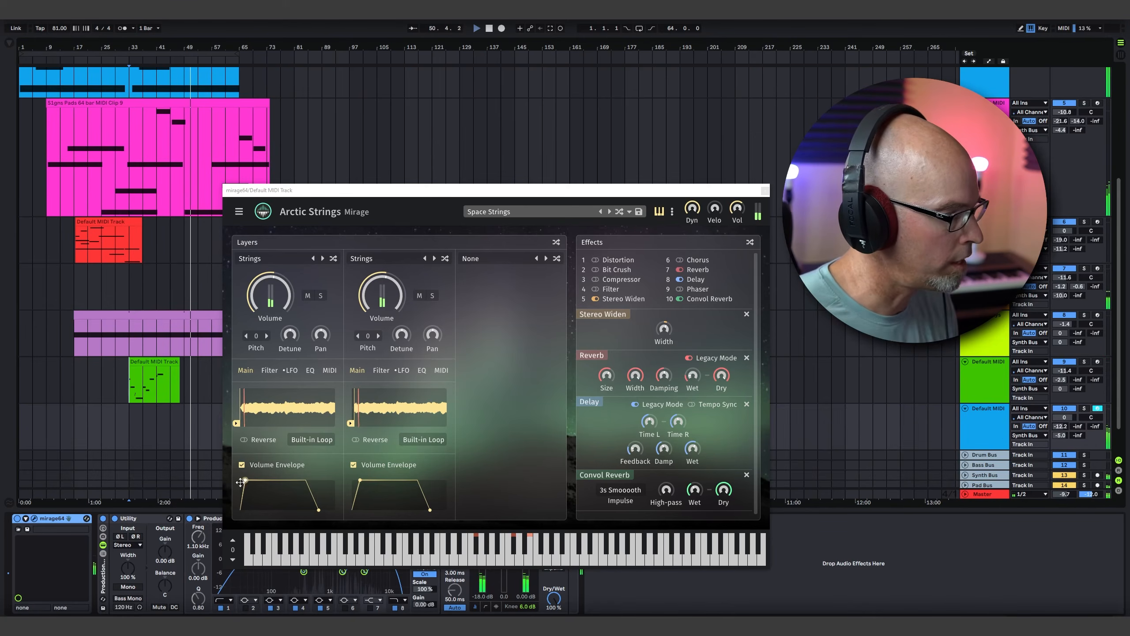
# Step: Lengthen the attack and lower the sustain in both Strings layers' volume envelopes, and set the track volume to -5.8 dB
pyautogui.moveTo(246, 480); pyautogui.dragTo(288, 492)
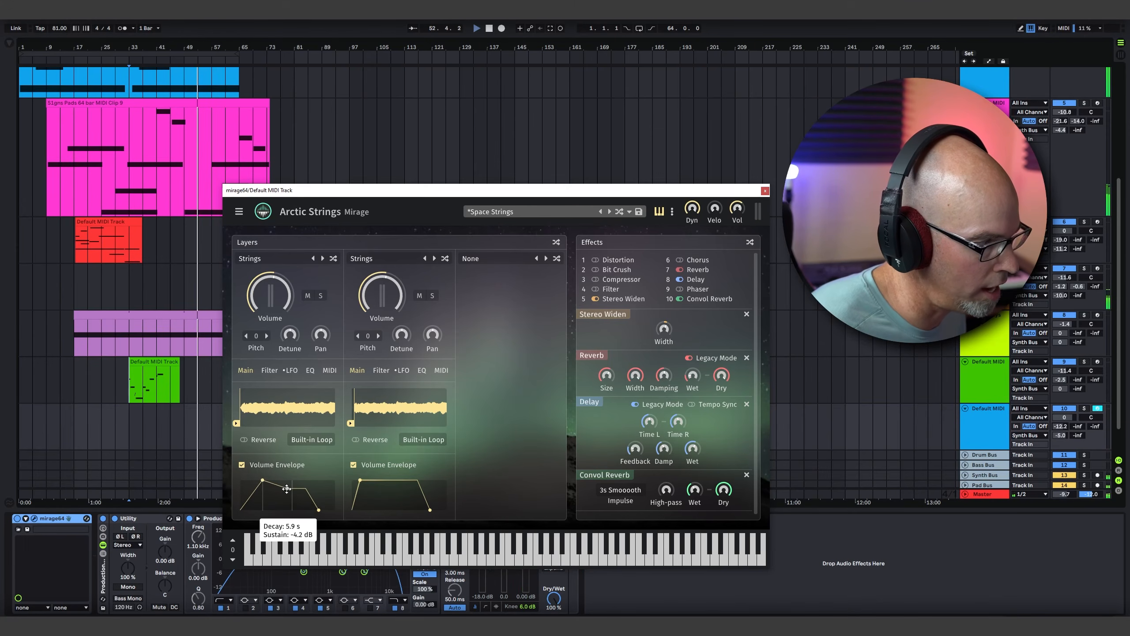
pyautogui.moveTo(359, 480); pyautogui.dragTo(397, 489)
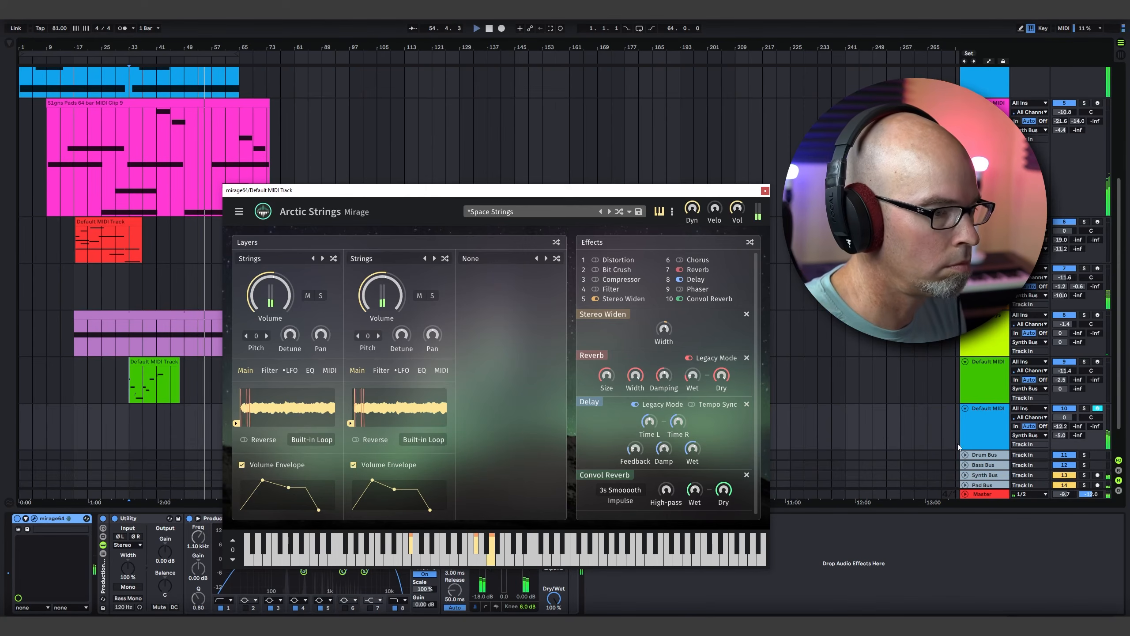
pyautogui.click(1057, 417)
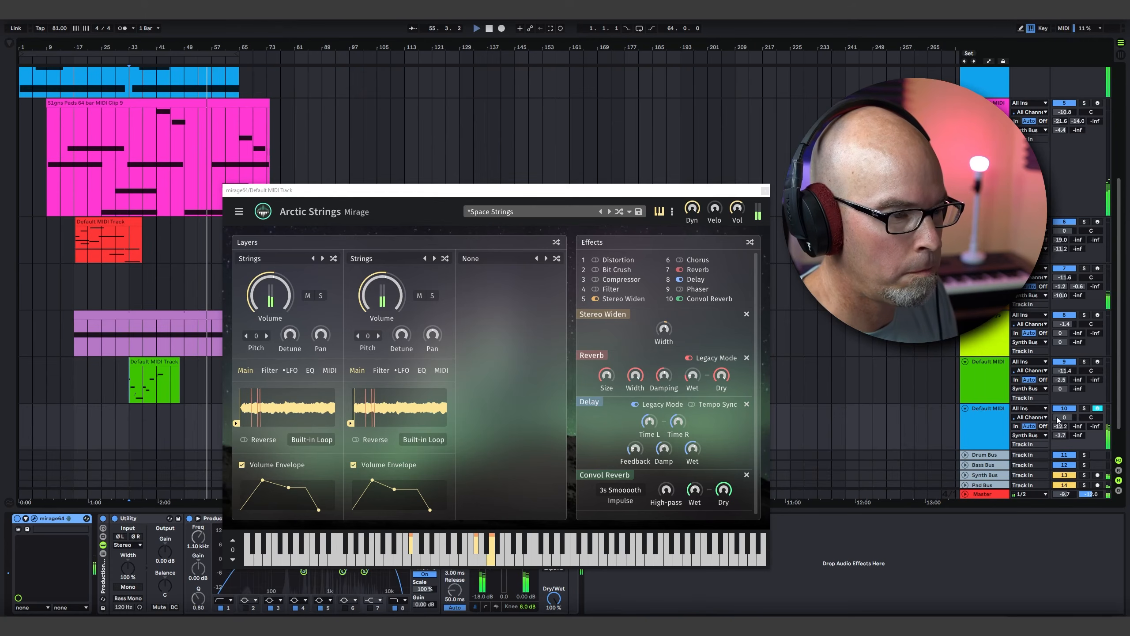
pyautogui.moveTo(1057, 419); pyautogui.dragTo(1058, 429)
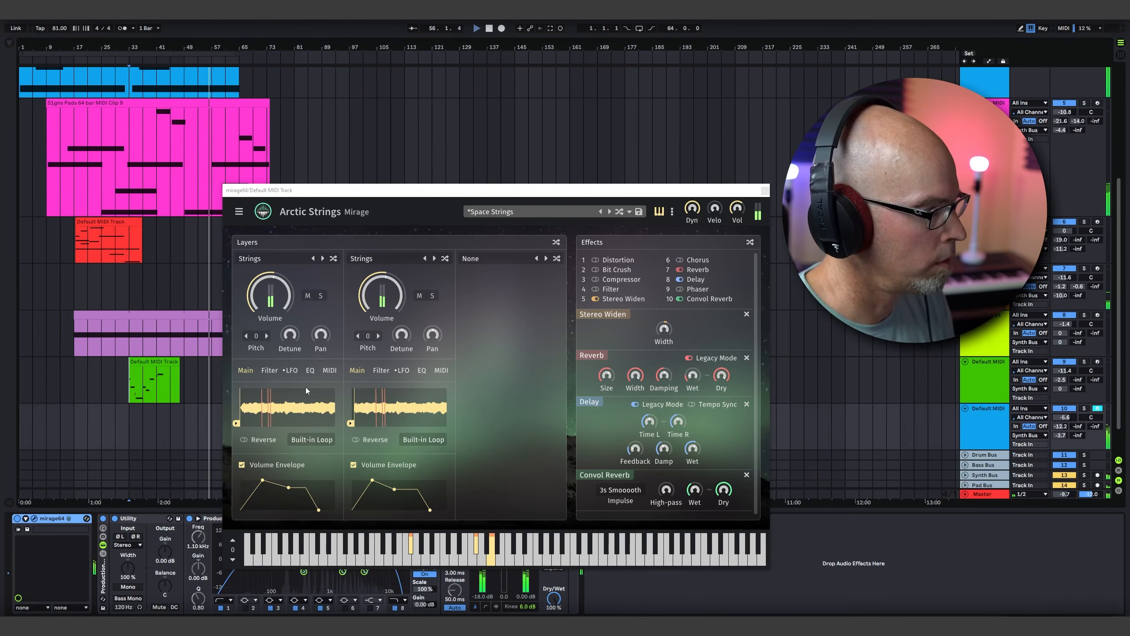
# Step: Enable the low-pass filter on both Strings layers and adjust the first layer's cutoff
pyautogui.click(270, 370)
pyautogui.click(242, 395)
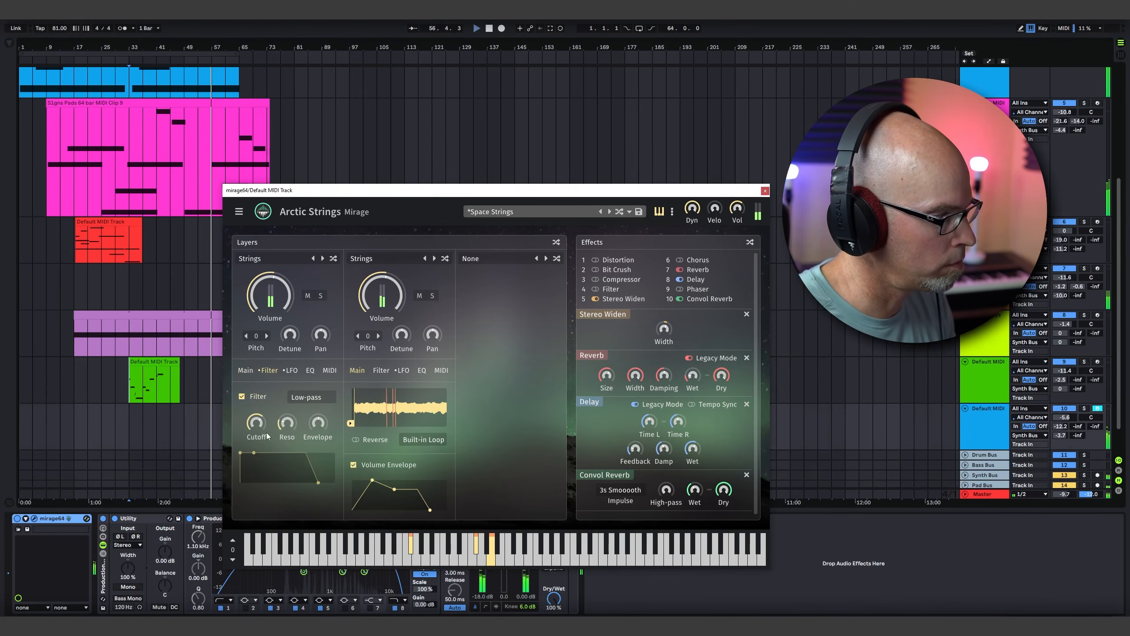
pyautogui.moveTo(256, 422); pyautogui.dragTo(252, 462)
pyautogui.click(382, 370)
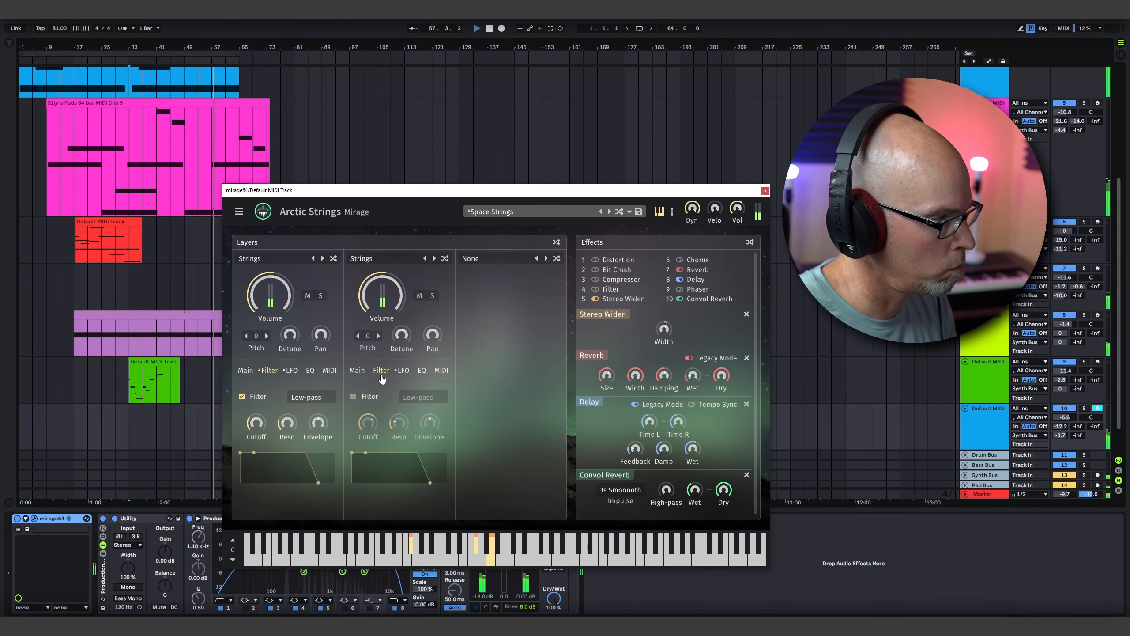
pyautogui.click(354, 396)
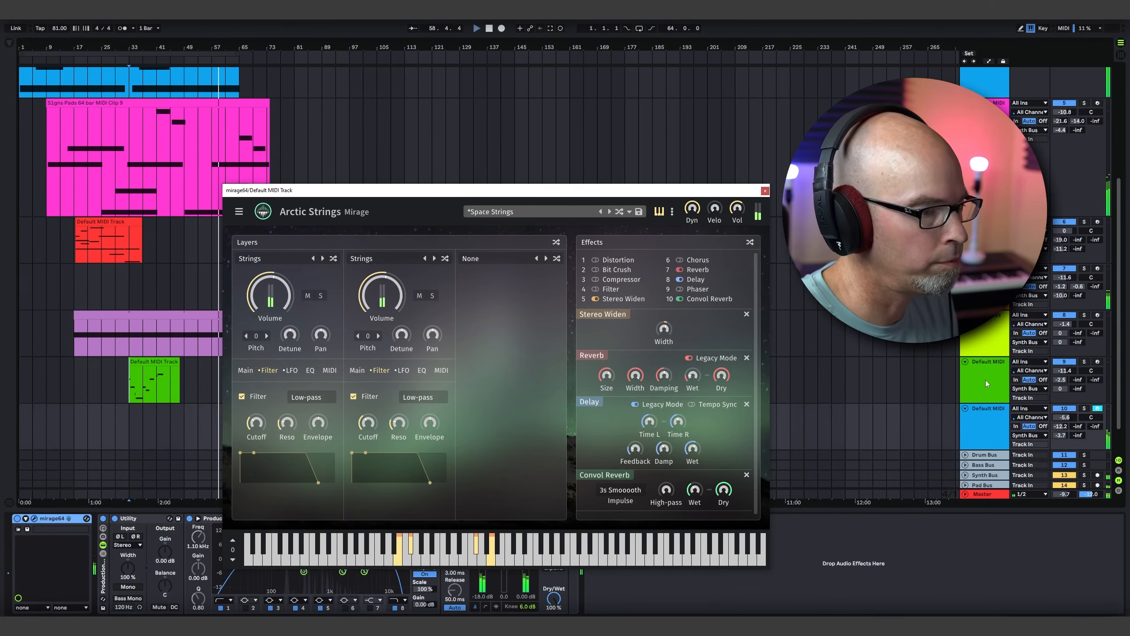
# Step: Set the Arctic Strings track volume to -2.8 dB and adjust the second Strings layer's filter cutoff
pyautogui.moveTo(1065, 417); pyautogui.dragTo(1064, 408)
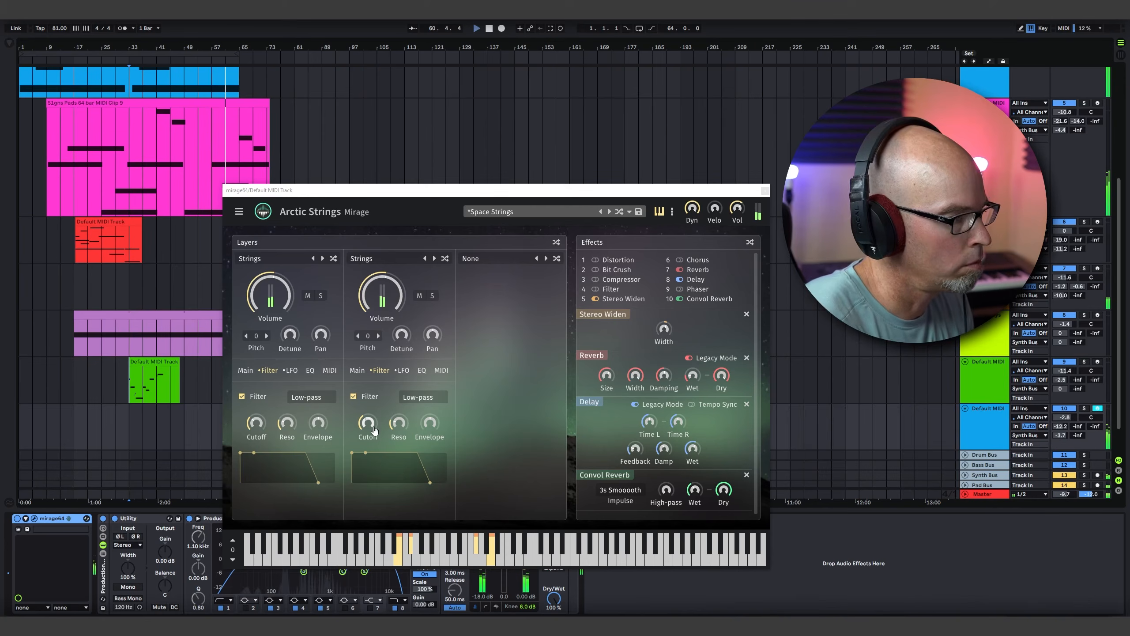
pyautogui.moveTo(373, 423)
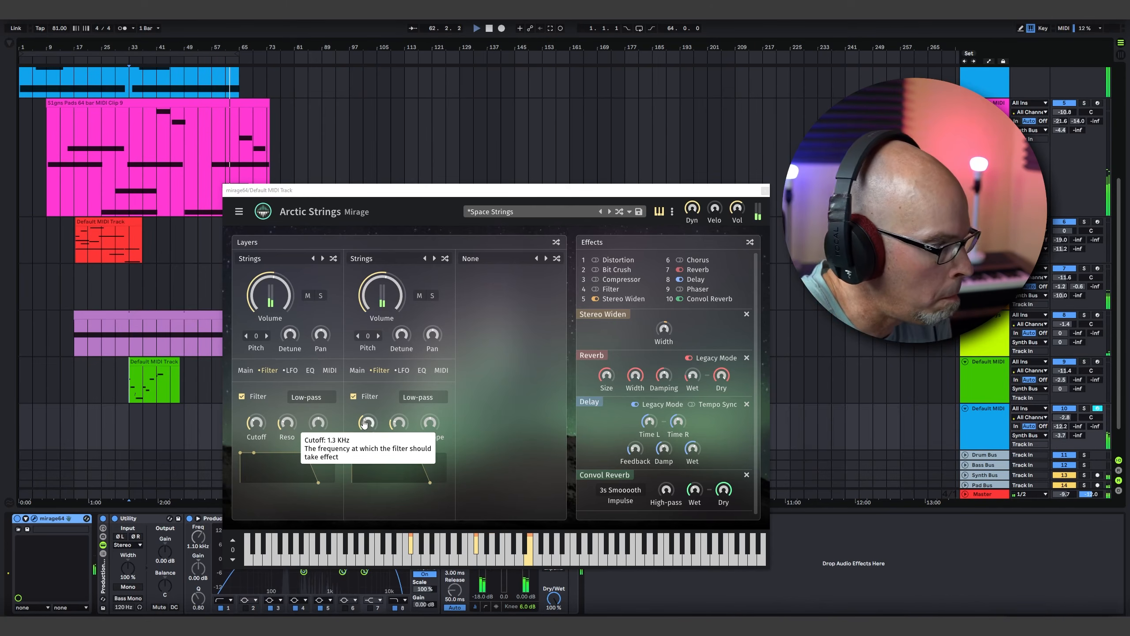
pyautogui.moveTo(364, 424); pyautogui.dragTo(369, 424)
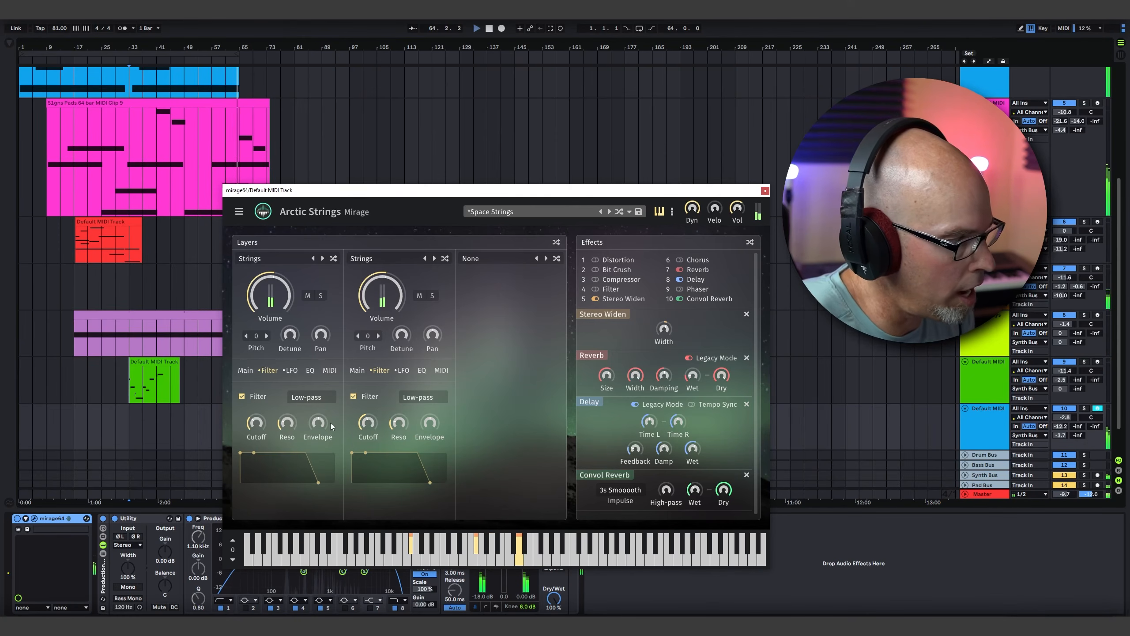
# Step: Increase the filter envelope amount on both Strings layers, reshape both filter envelopes with a slower attack and minimal sustain, and close the instrument window
pyautogui.moveTo(318, 424)
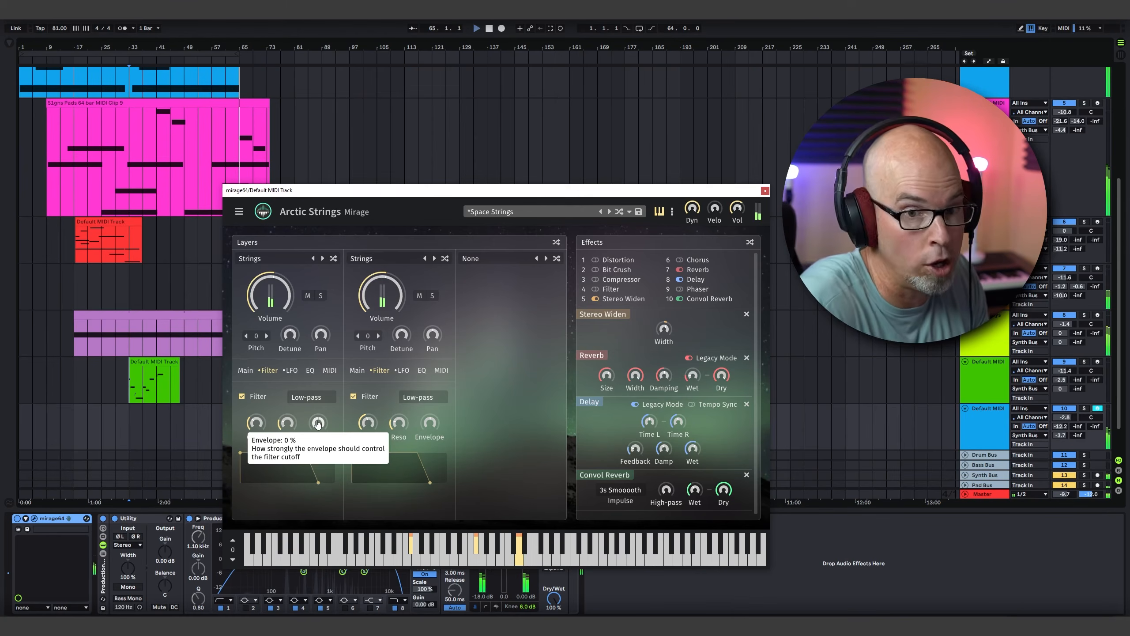
pyautogui.moveTo(318, 424); pyautogui.dragTo(327, 413)
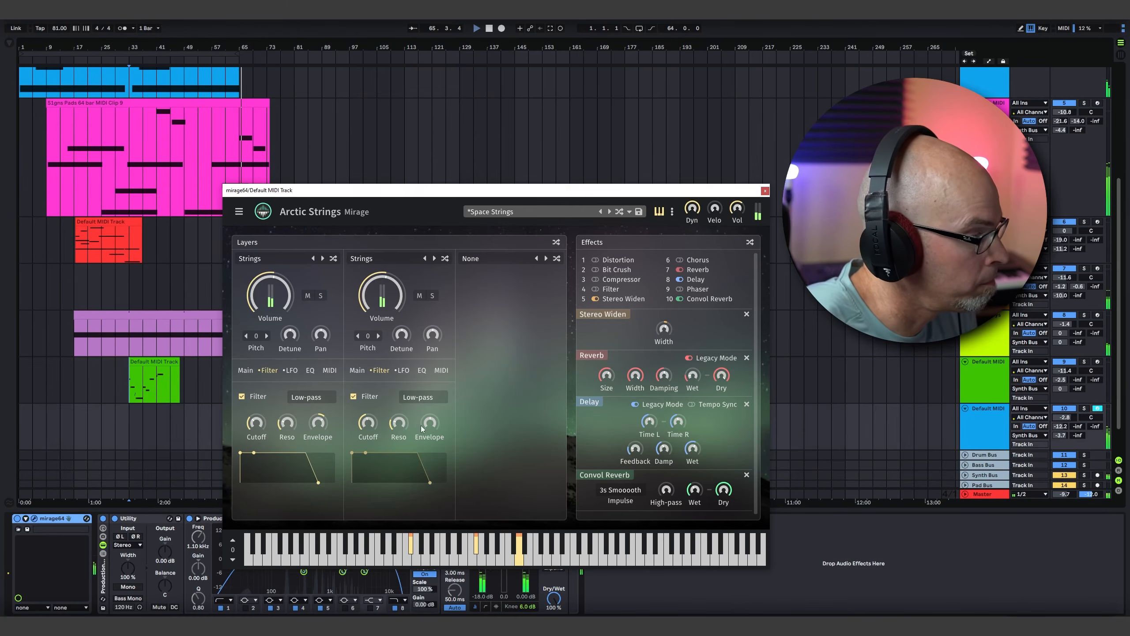
pyautogui.moveTo(430, 424); pyautogui.dragTo(435, 415)
pyautogui.moveTo(352, 453); pyautogui.dragTo(395, 482)
pyautogui.moveTo(255, 453)
pyautogui.moveTo(255, 453); pyautogui.dragTo(299, 488)
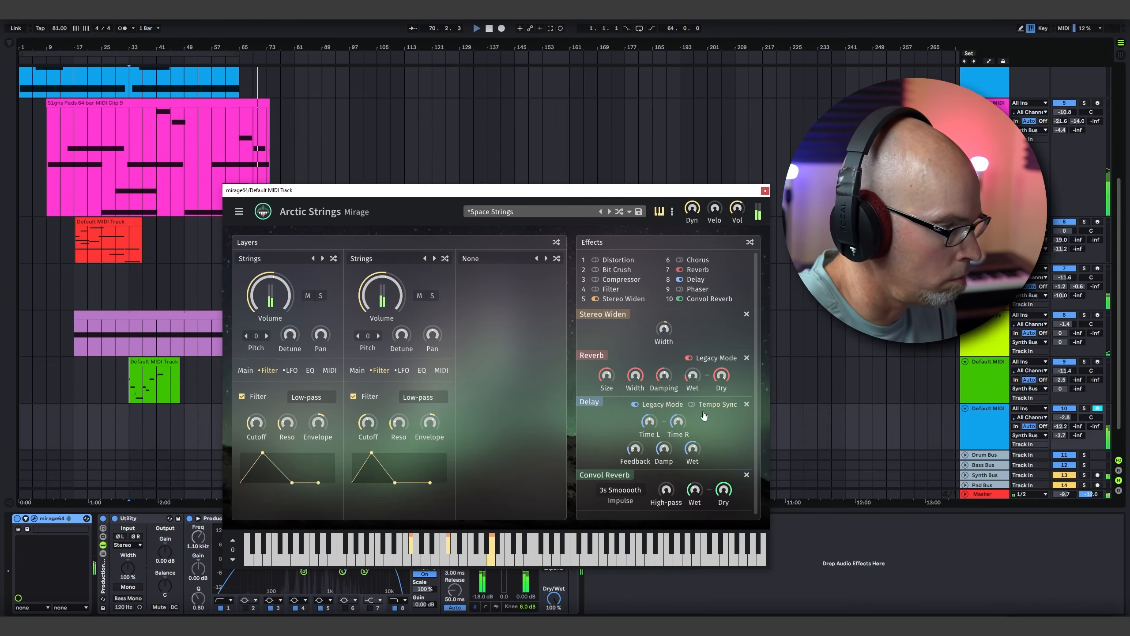
pyautogui.click(765, 191)
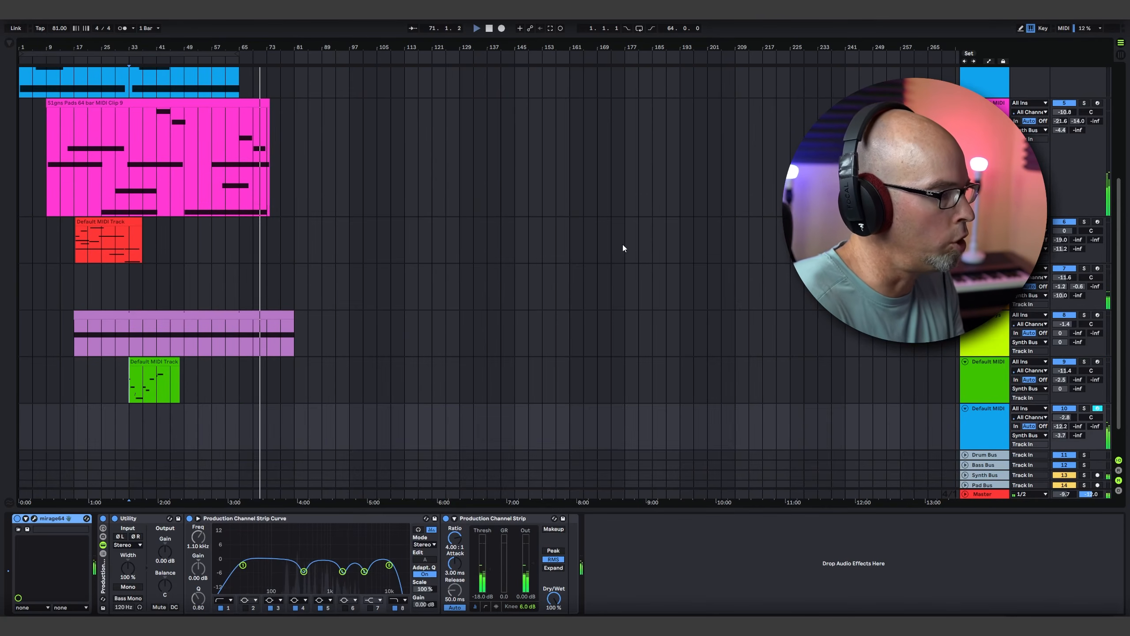
# Step: Play the arrangement from bar 33, reopen the Arctic Strings instrument window and reposition it clear of the clips
pyautogui.click(128, 418)
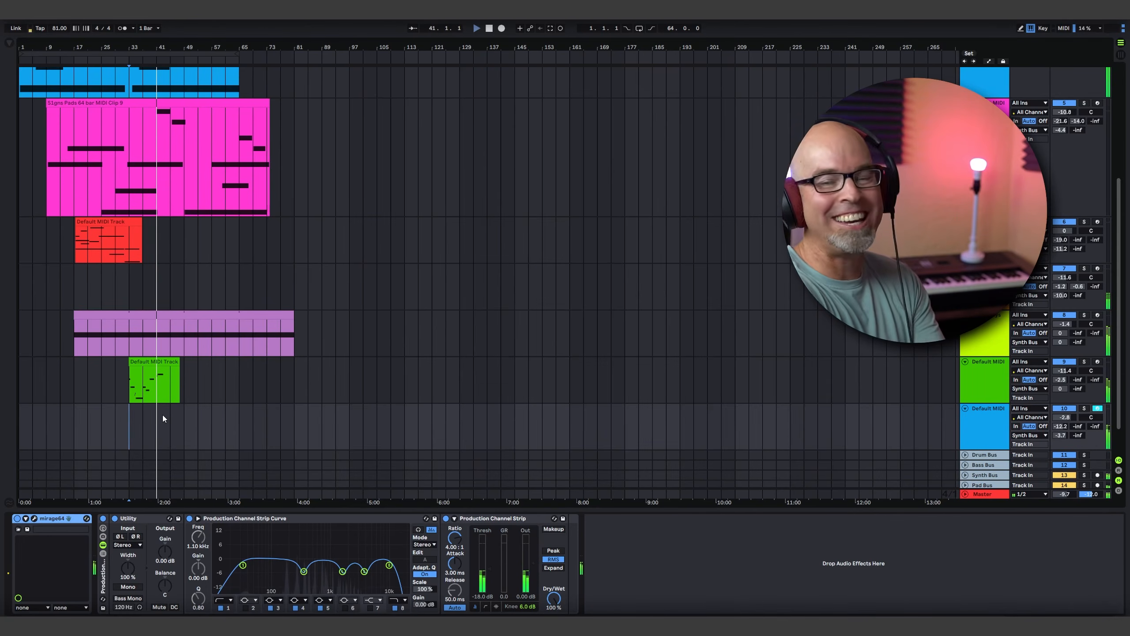
pyautogui.click(974, 427)
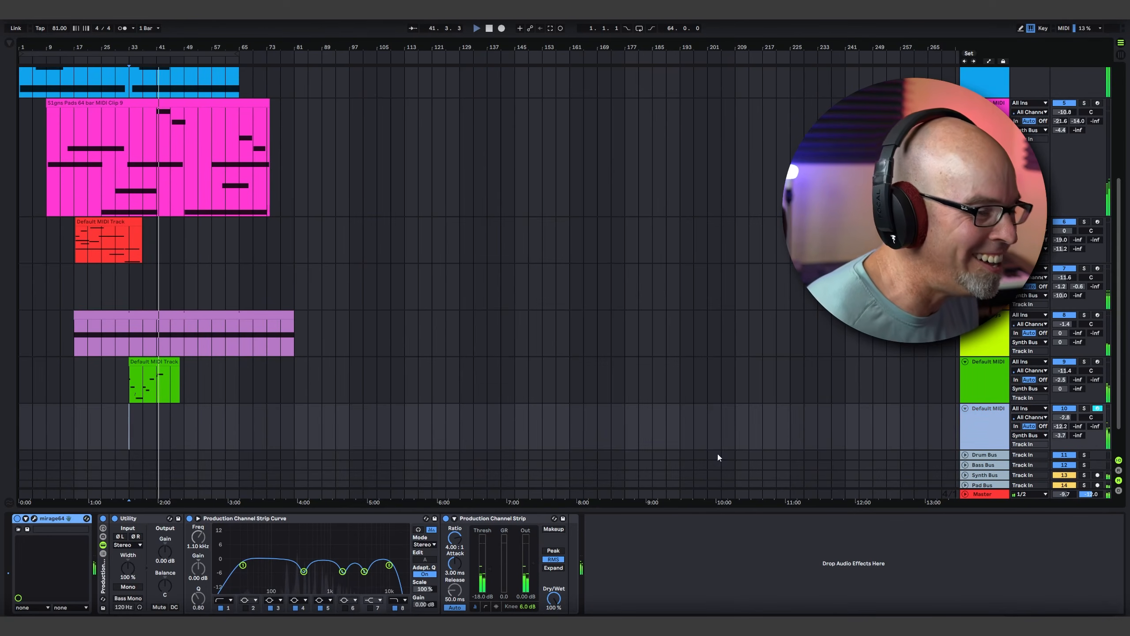
pyautogui.click(34, 519)
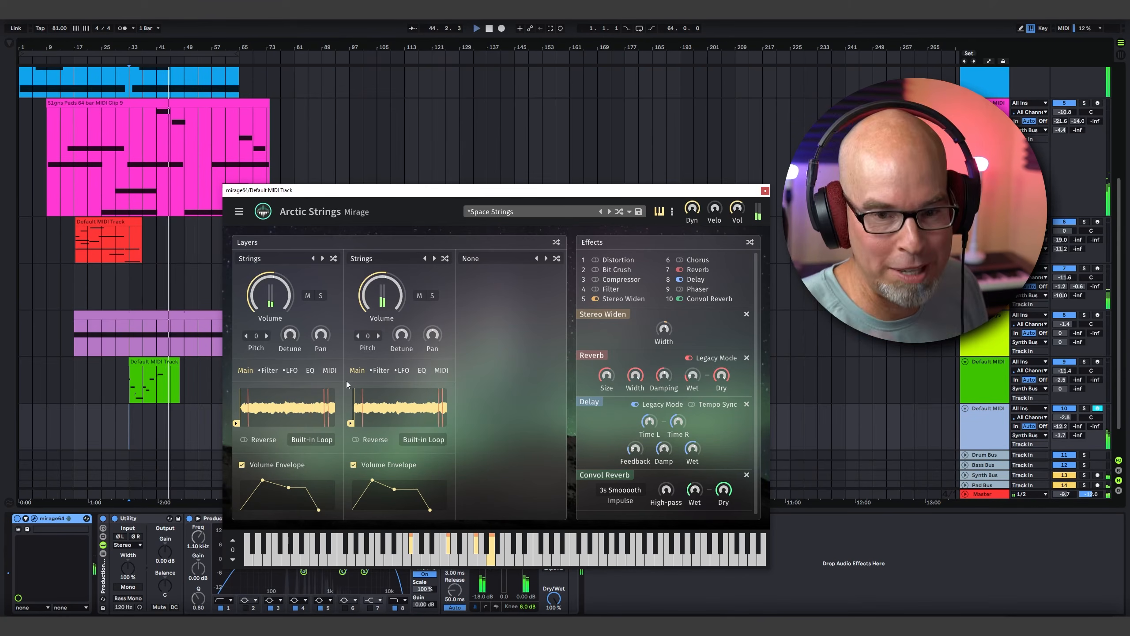
pyautogui.moveTo(371, 193); pyautogui.dragTo(405, 170)
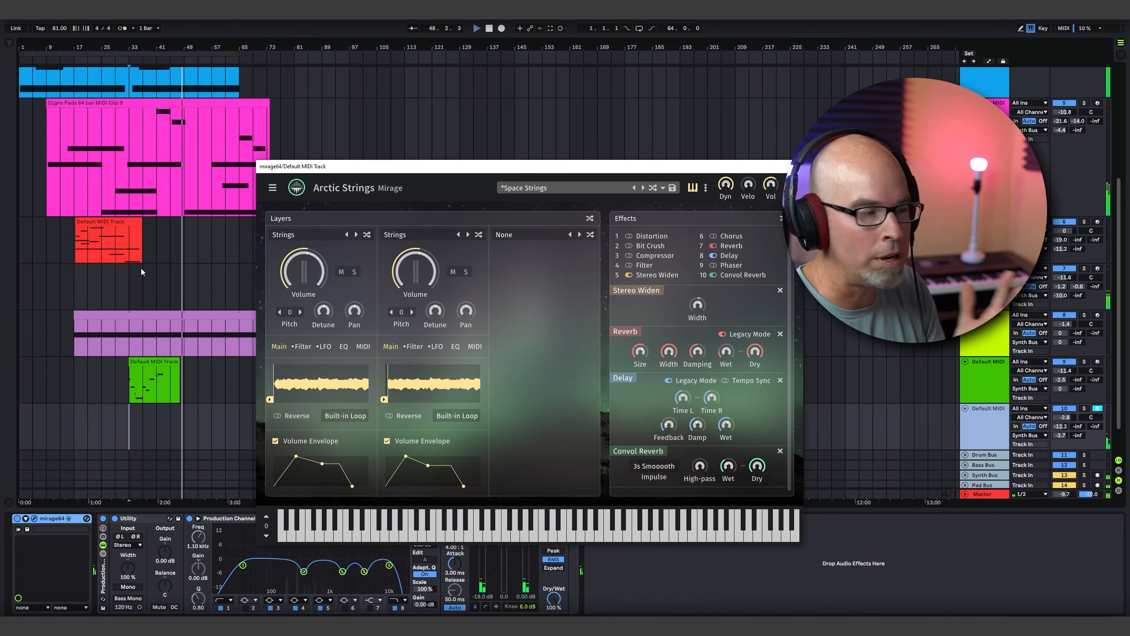
# Step: Examine the pad clips' notes and the magic keys and green Default MIDI tracks while the arrangement plays
pyautogui.scroll(5, 156, 261)
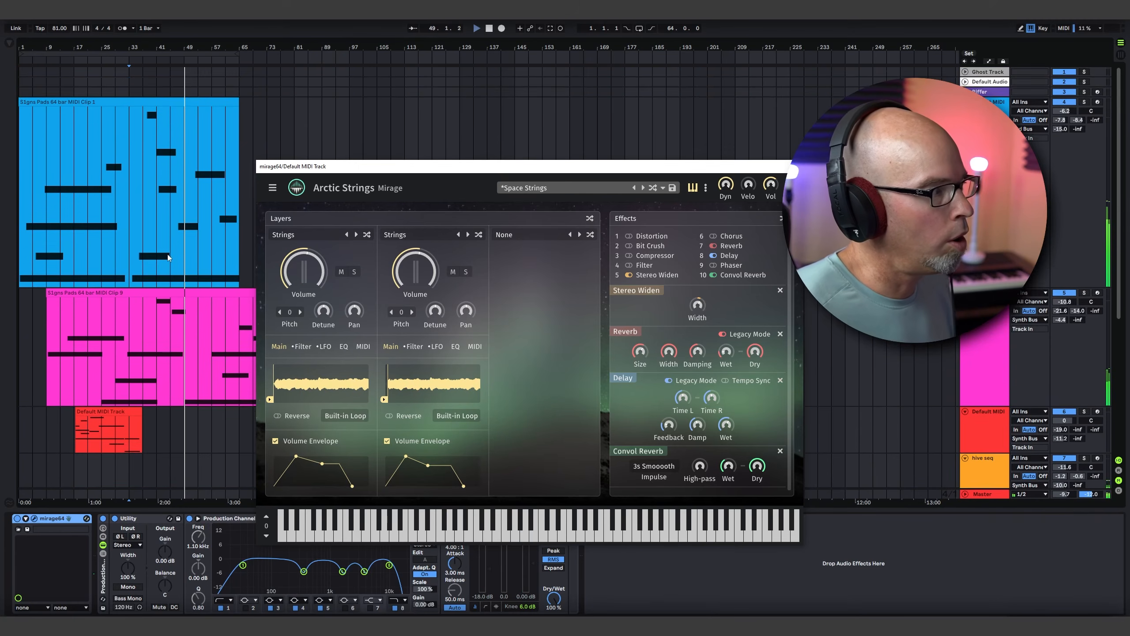
pyautogui.scroll(-1, 168, 255)
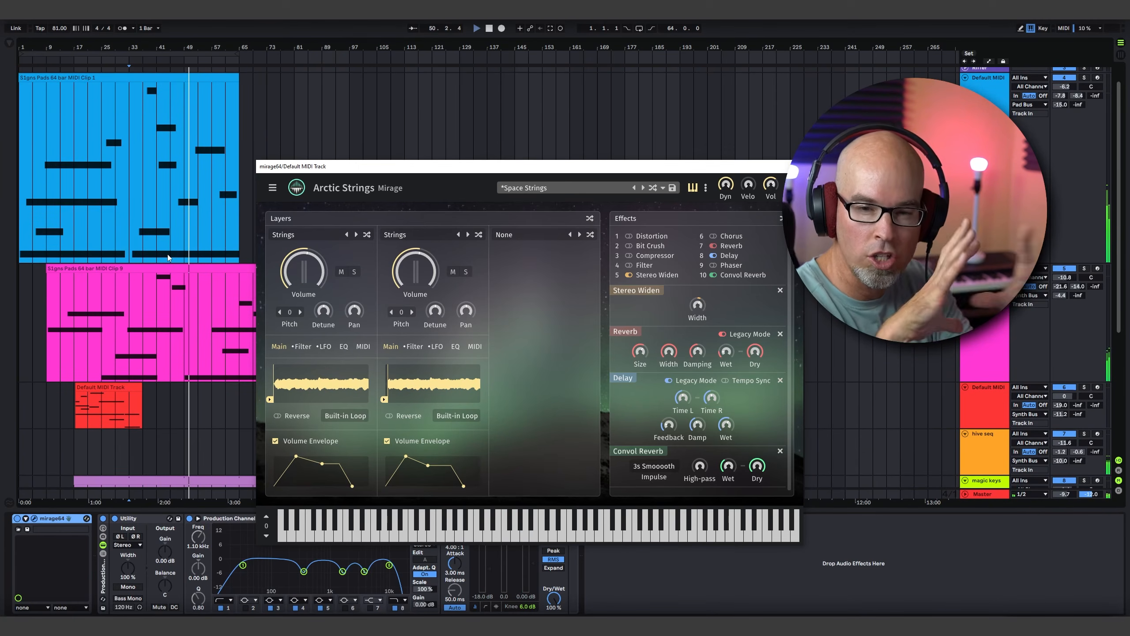
pyautogui.scroll(-1, 168, 255)
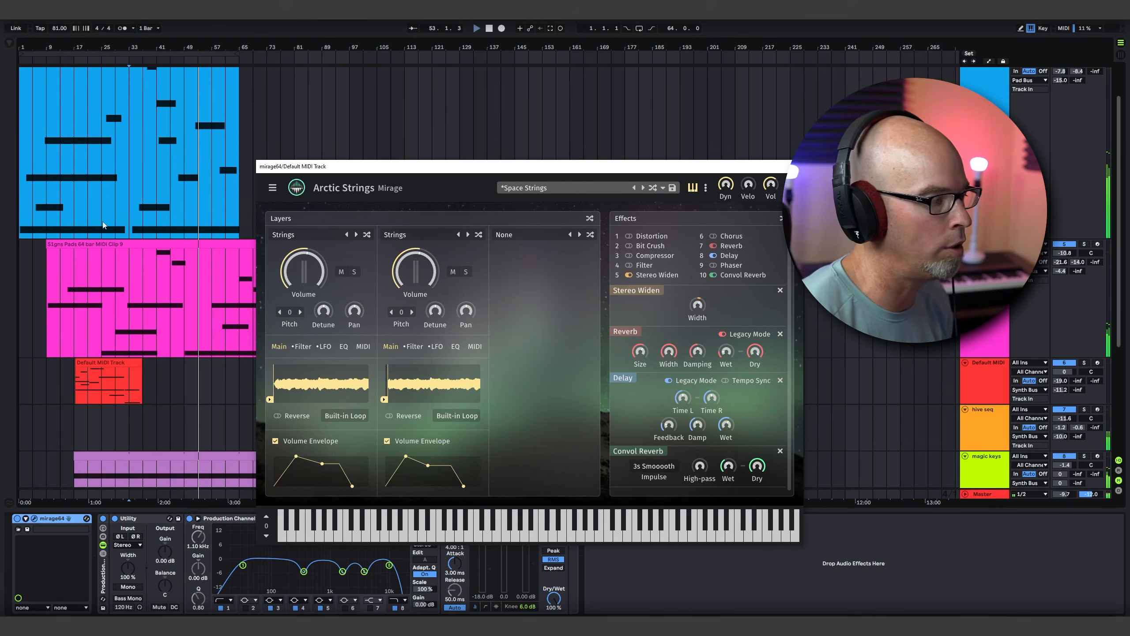
pyautogui.scroll(-3, 102, 222)
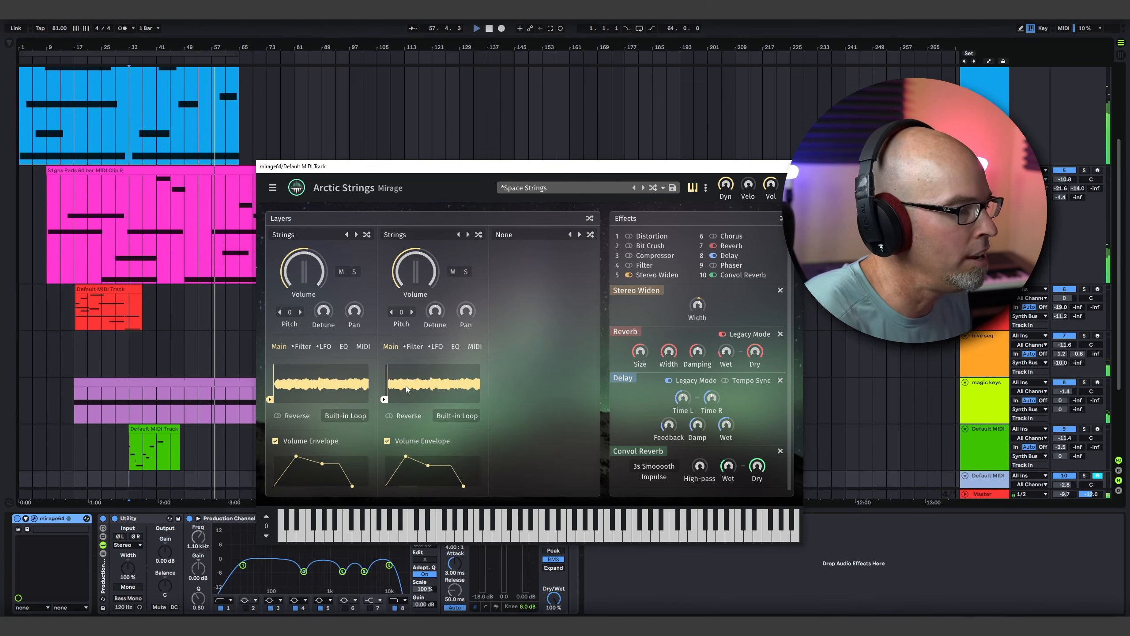
pyautogui.click(984, 388)
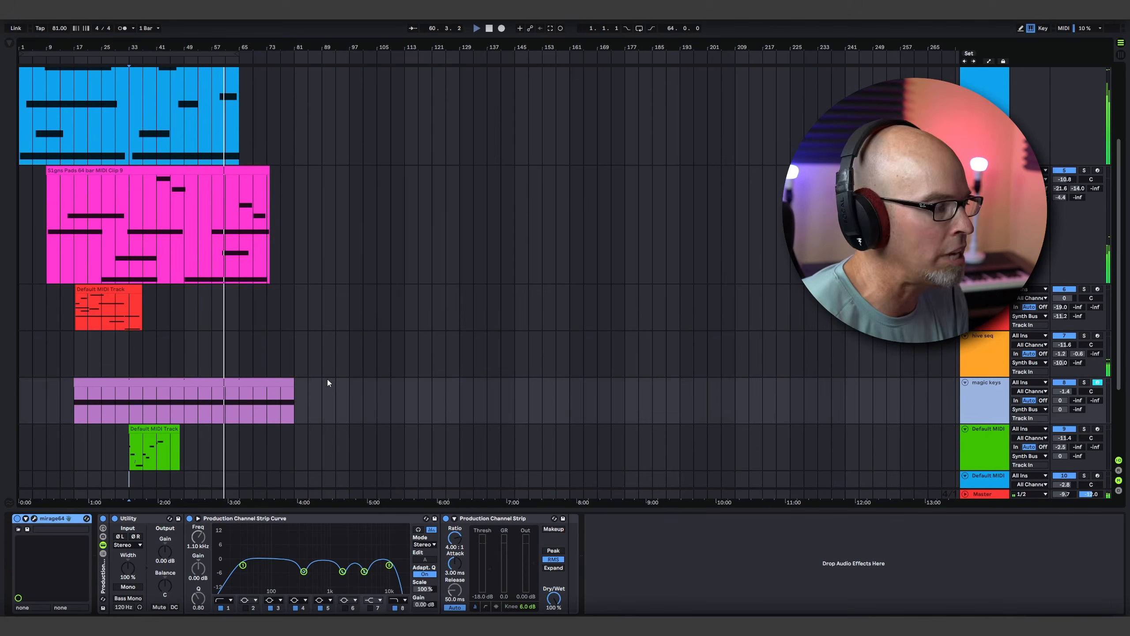
pyautogui.scroll(-3, 391, 331)
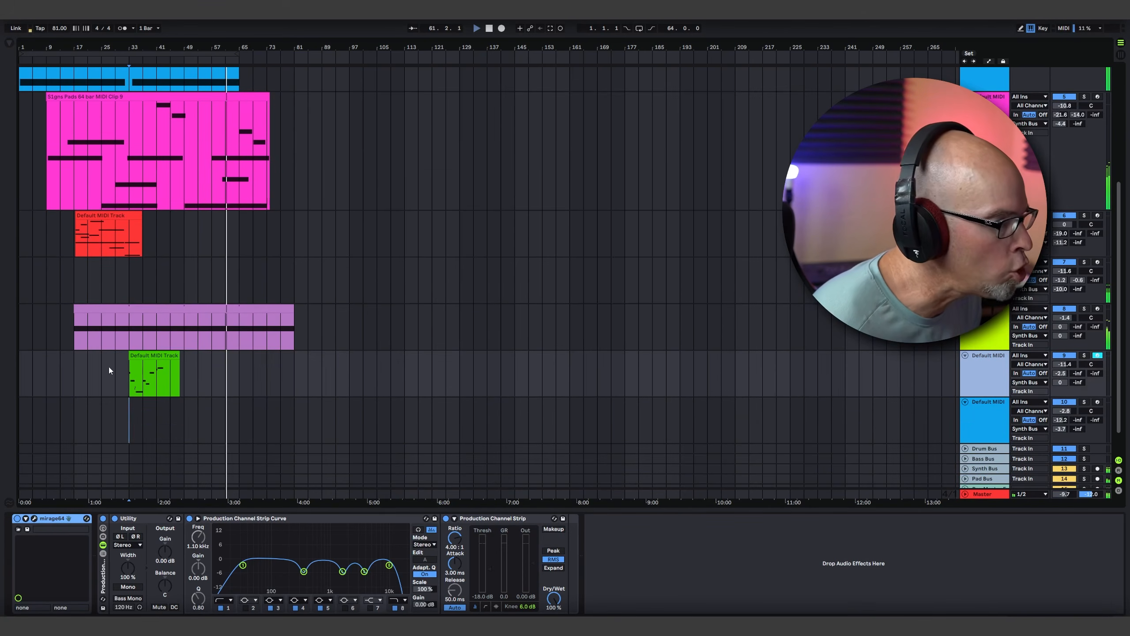
pyautogui.click(35, 519)
pyautogui.click(762, 177)
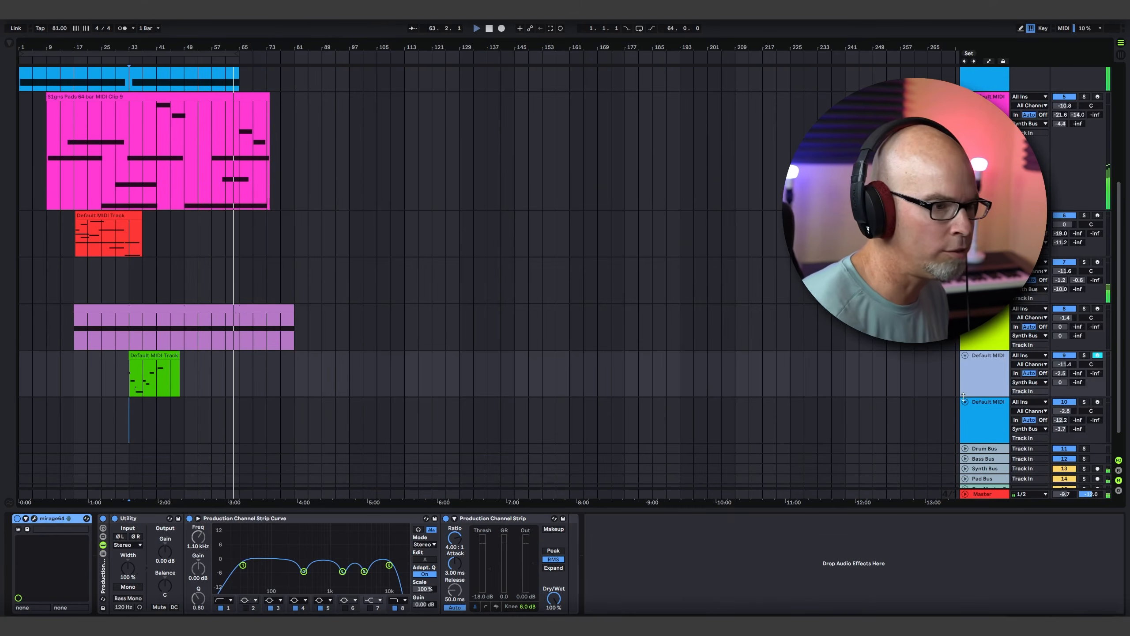
# Step: Select the Arctic Strings track and turn on a 48-bar arrangement loop starting at bar 17
pyautogui.click(984, 419)
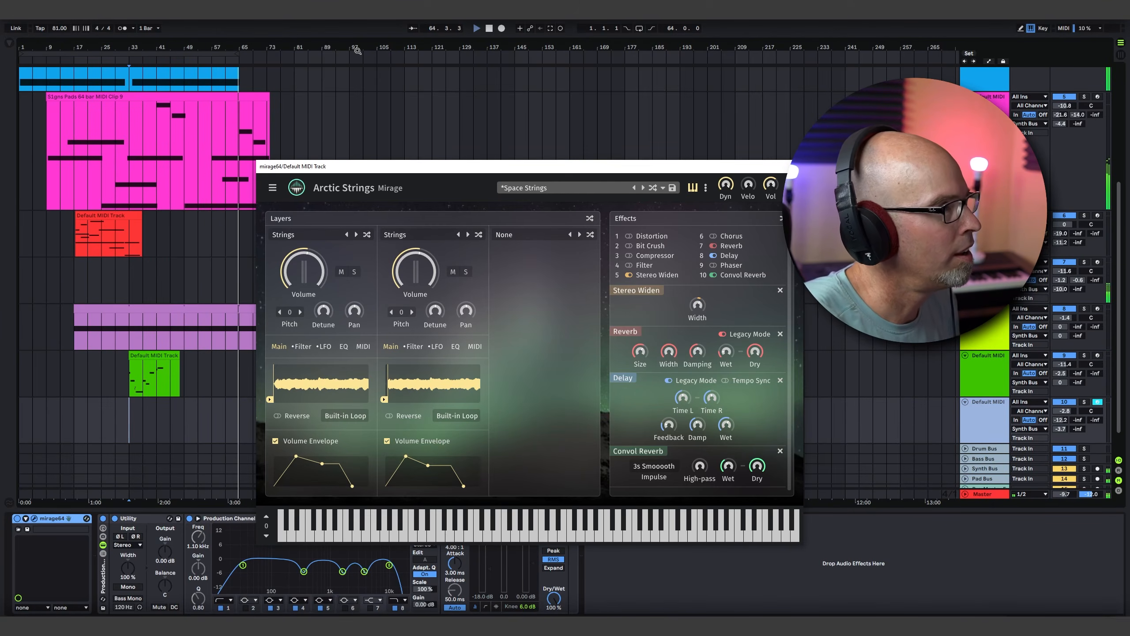
pyautogui.hotkey('ctrl', 'l')
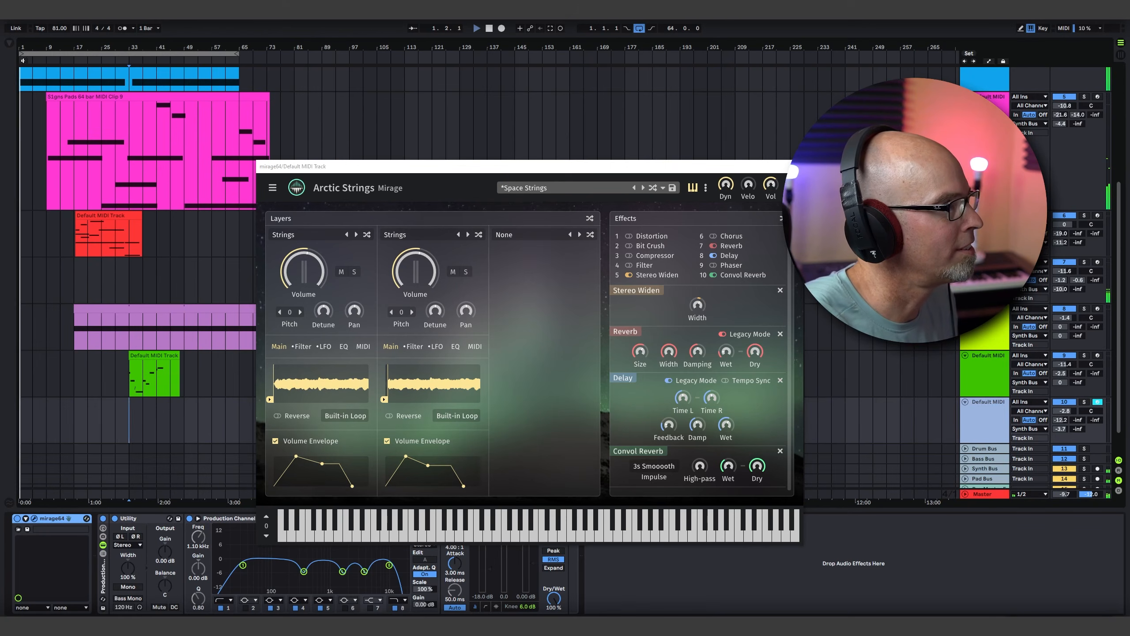
pyautogui.moveTo(20, 54); pyautogui.dragTo(75, 62)
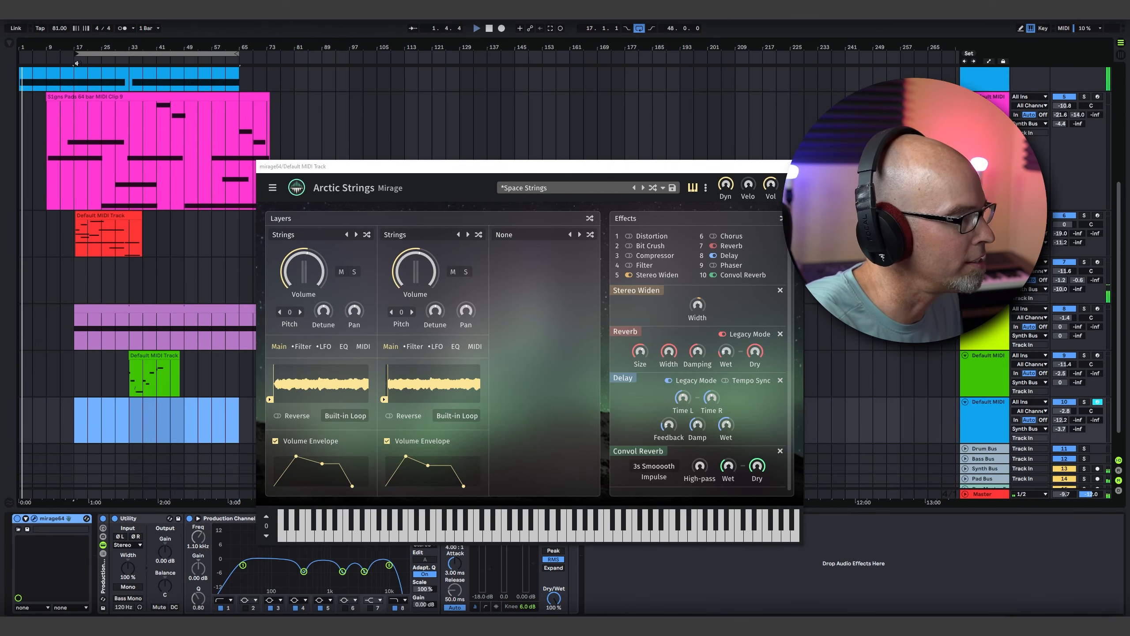